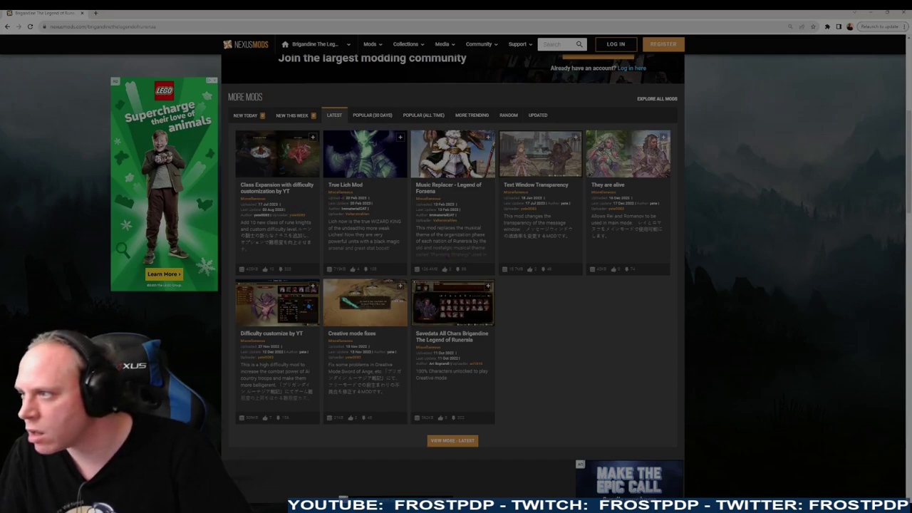
Open the page of the mod "Class Expansion with difficulty customization by YT" from the latest mods.
{"action": "left_click_drag", "start_coordinate": [323, 194], "coordinate": [390, 191]}
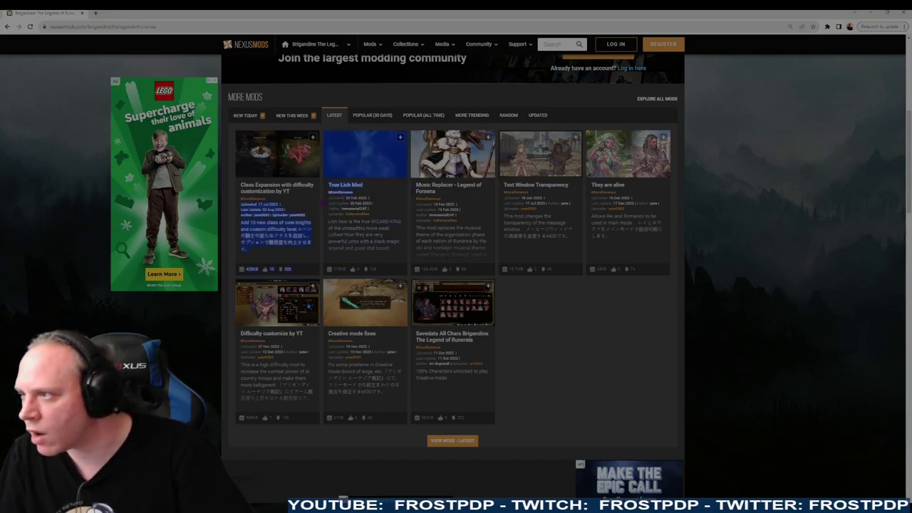
{"action": "left_click", "coordinate": [312, 205]}
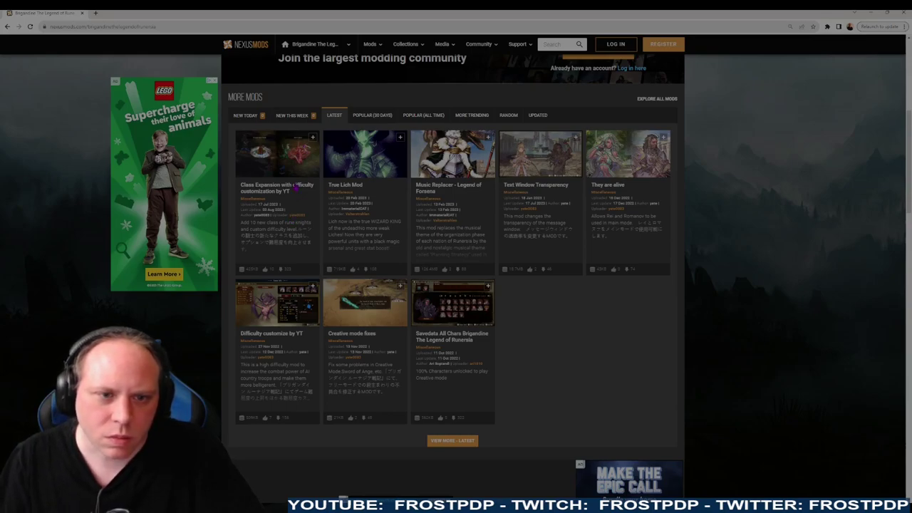
{"action": "left_click", "coordinate": [281, 191]}
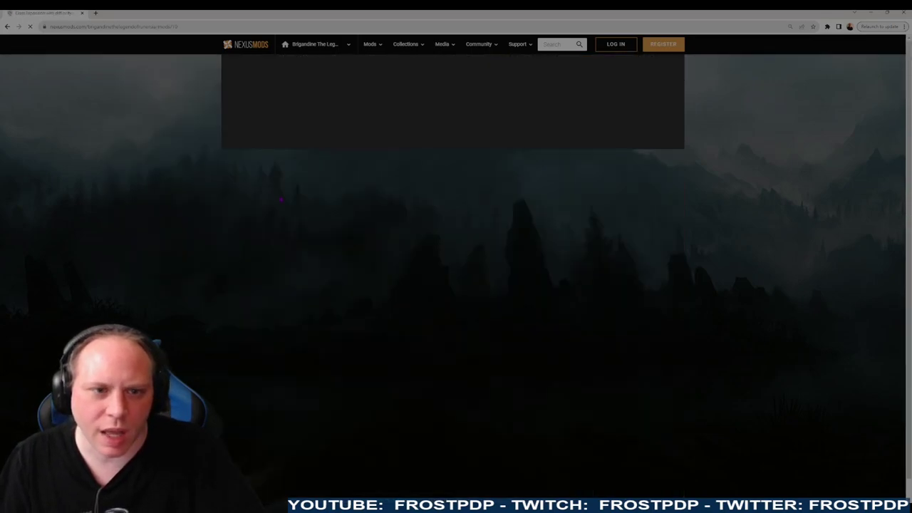
Read the mod description's sections on new classes and the optional difficulty customization patch, including its main specifications.
{"action": "scroll", "coordinate": [326, 238], "scroll_direction": "down", "scroll_amount": 2}
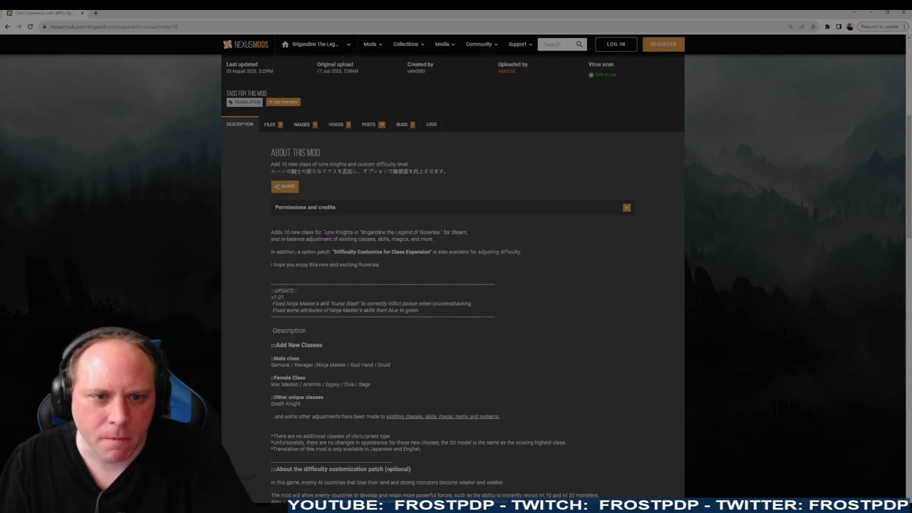
{"action": "scroll", "coordinate": [324, 232], "scroll_direction": "down", "scroll_amount": 1}
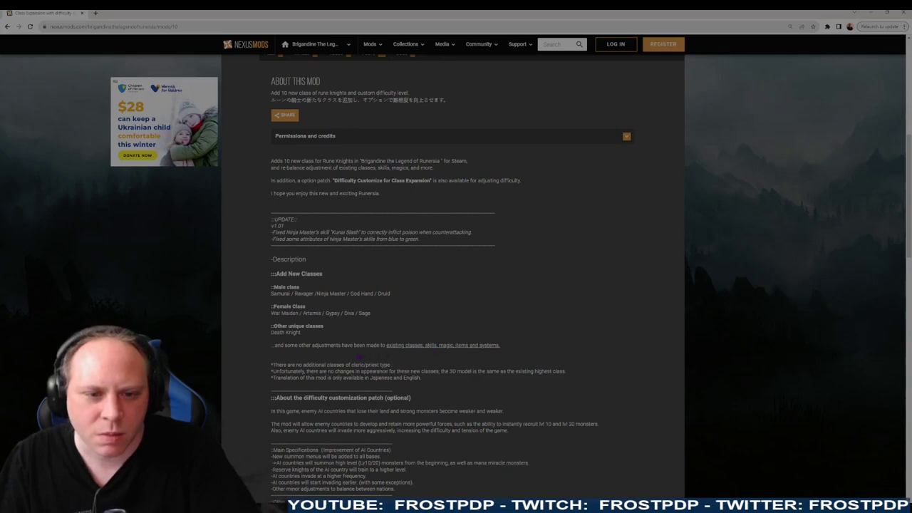
{"action": "scroll", "coordinate": [341, 359], "scroll_direction": "down", "scroll_amount": 2}
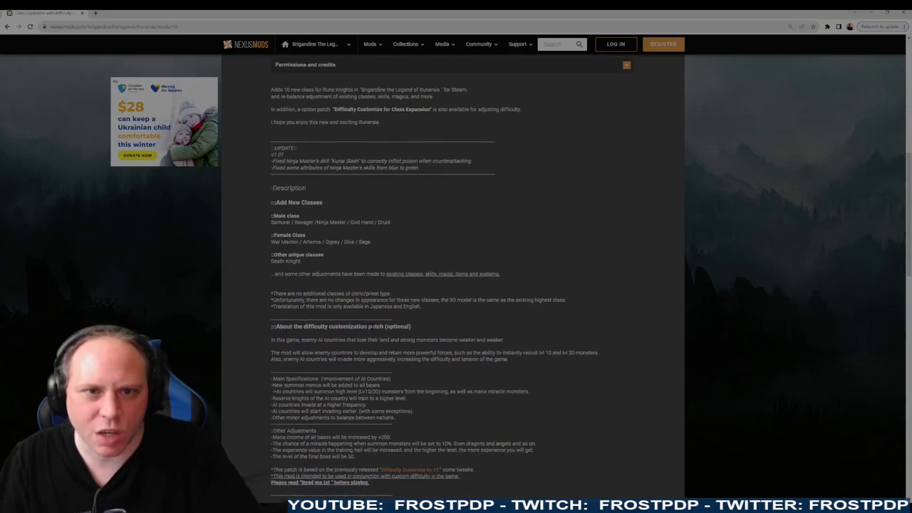
{"action": "scroll", "coordinate": [375, 329], "scroll_direction": "up", "scroll_amount": 4}
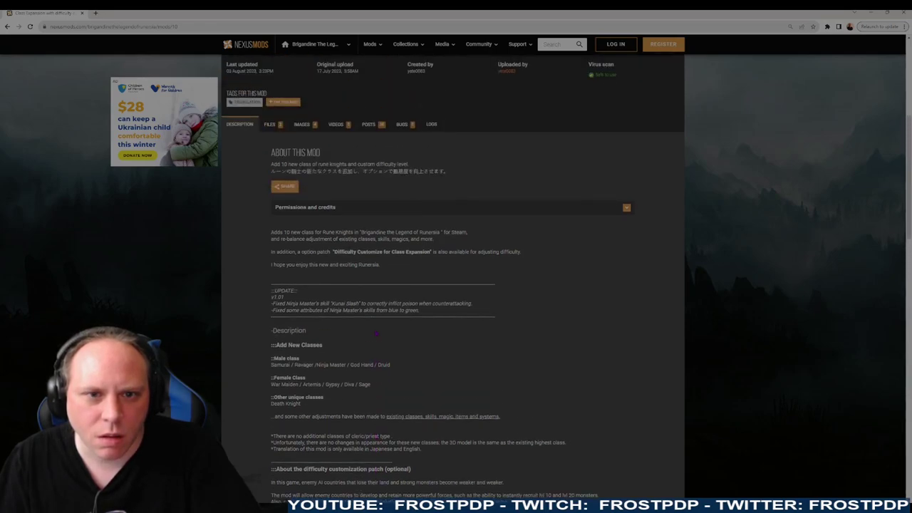
{"action": "scroll", "coordinate": [376, 333], "scroll_direction": "down", "scroll_amount": 4}
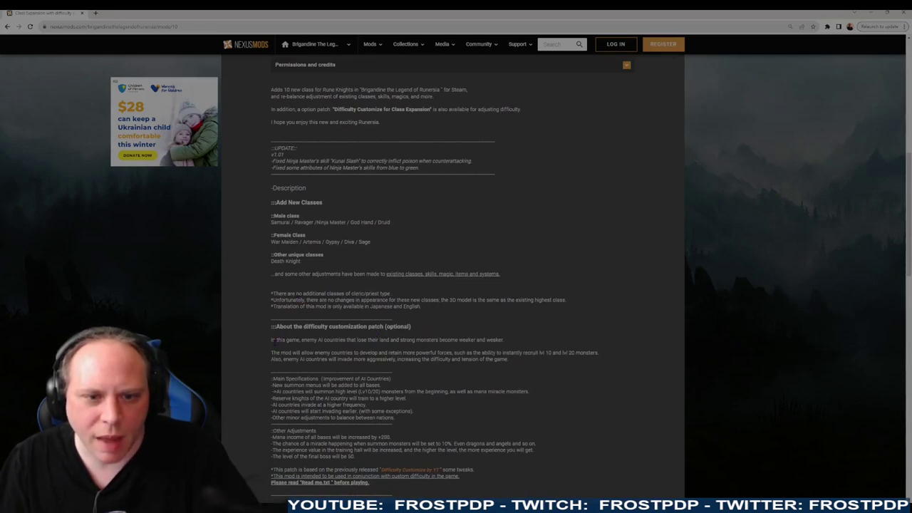
{"action": "left_click_drag", "start_coordinate": [273, 341], "coordinate": [485, 359]}
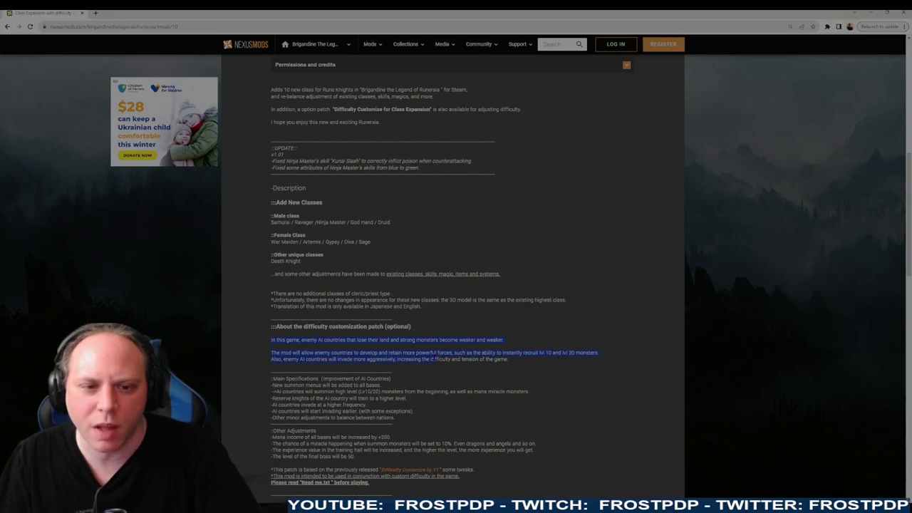
{"action": "left_click_drag", "start_coordinate": [370, 360], "coordinate": [354, 361]}
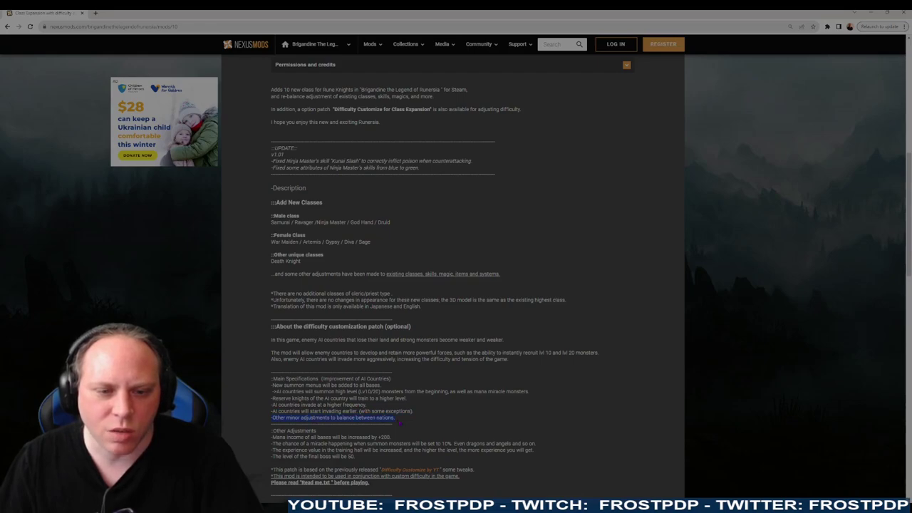
{"action": "left_click", "coordinate": [272, 418]}
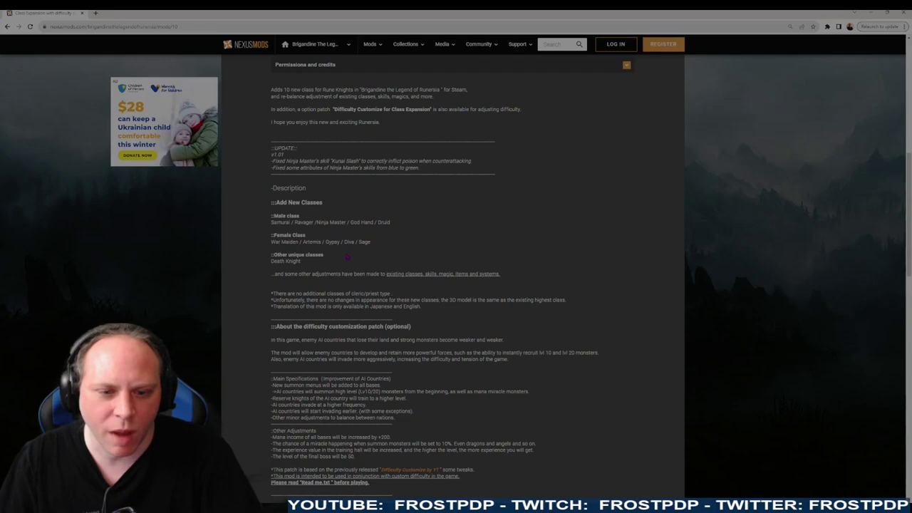
Read the installation, request and patch compatibility notes in the mod description, including the advice about the Read me.txt.
{"action": "scroll", "coordinate": [321, 326], "scroll_direction": "down", "scroll_amount": 4}
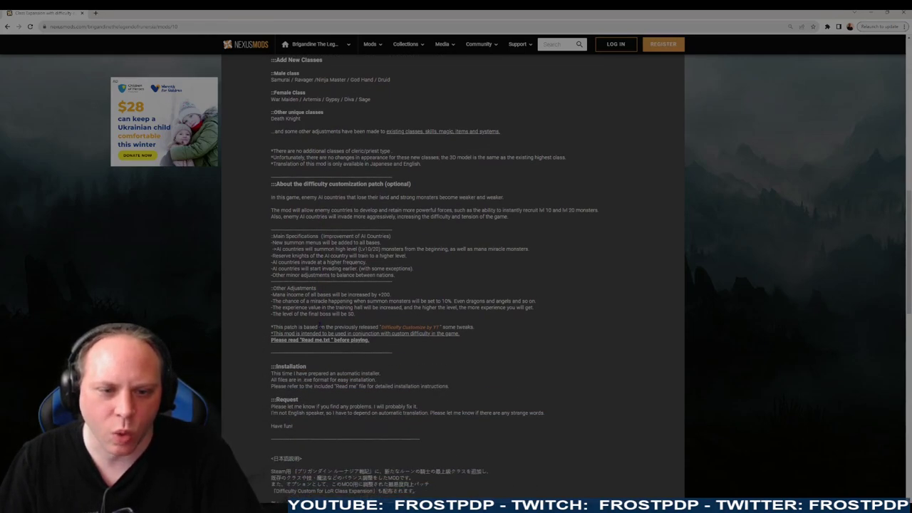
{"action": "left_click_drag", "start_coordinate": [271, 365], "coordinate": [287, 373]}
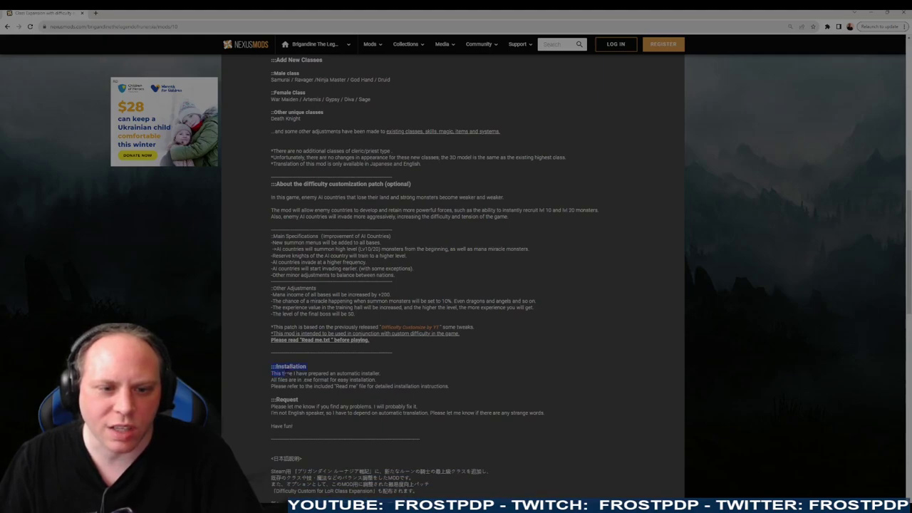
{"action": "left_click_drag", "start_coordinate": [369, 380], "coordinate": [389, 387]}
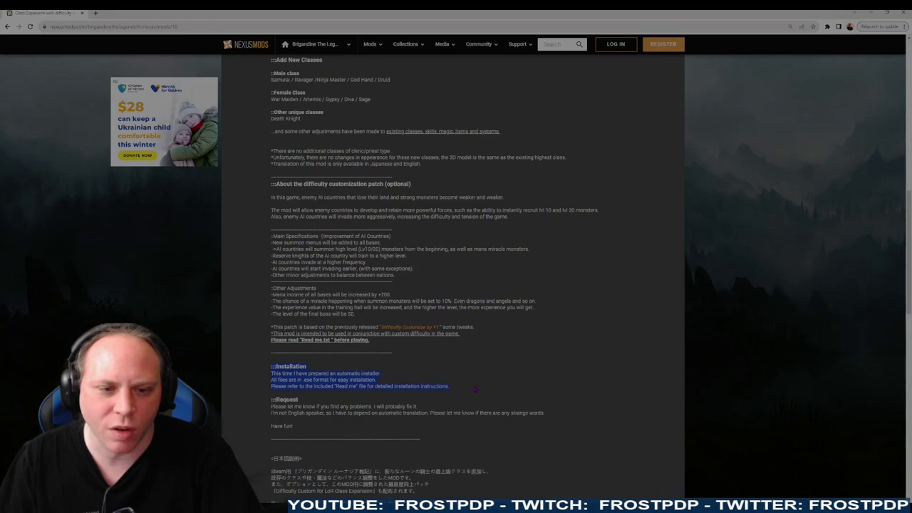
{"action": "left_click_drag", "start_coordinate": [447, 386], "coordinate": [449, 387]}
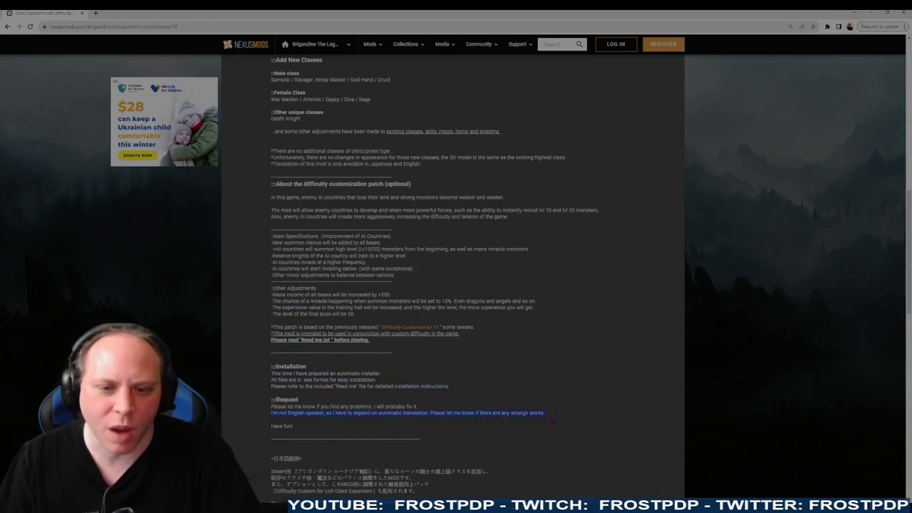
{"action": "scroll", "coordinate": [473, 412], "scroll_direction": "down", "scroll_amount": 3}
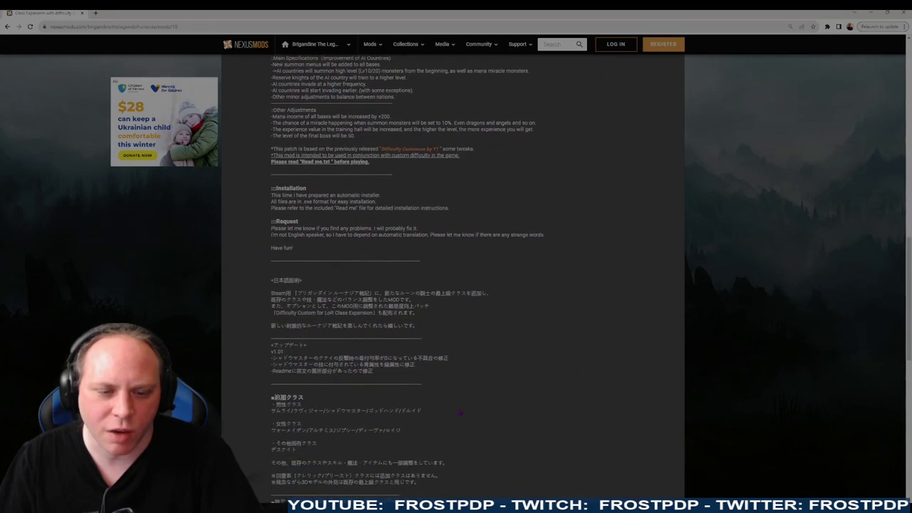
{"action": "scroll", "coordinate": [460, 412], "scroll_direction": "up", "scroll_amount": 2}
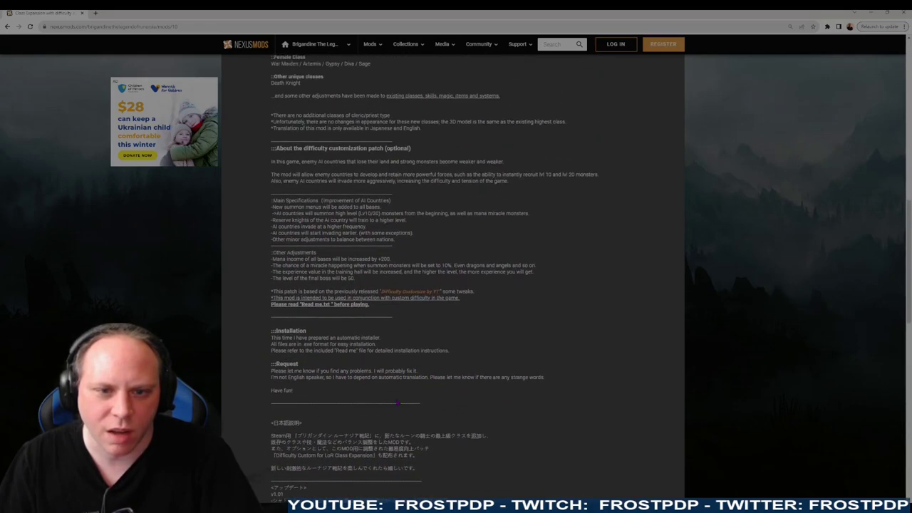
{"action": "scroll", "coordinate": [402, 403], "scroll_direction": "up", "scroll_amount": 1}
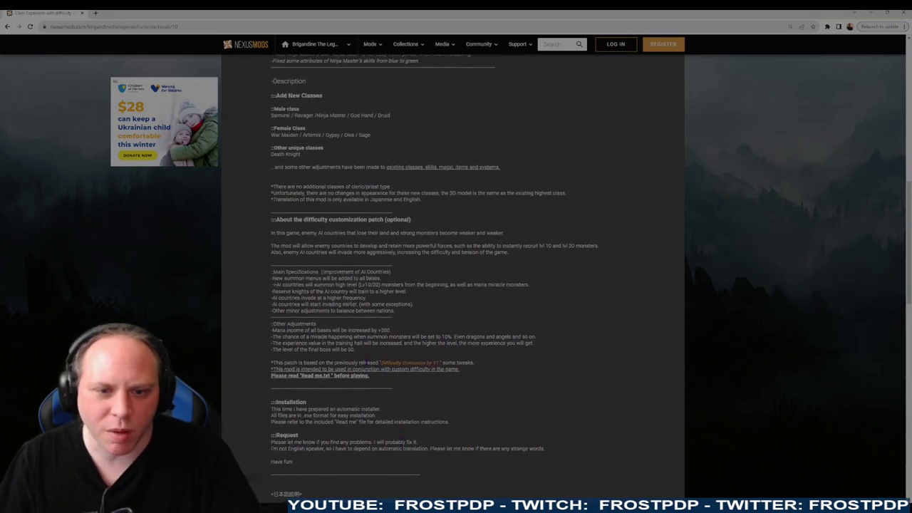
{"action": "left_click_drag", "start_coordinate": [368, 362], "coordinate": [394, 369]}
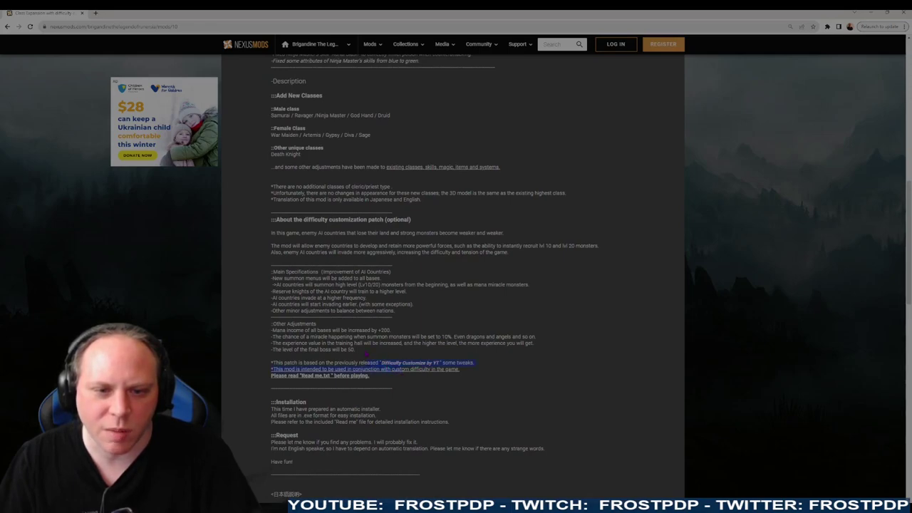
{"action": "left_click", "coordinate": [359, 353]}
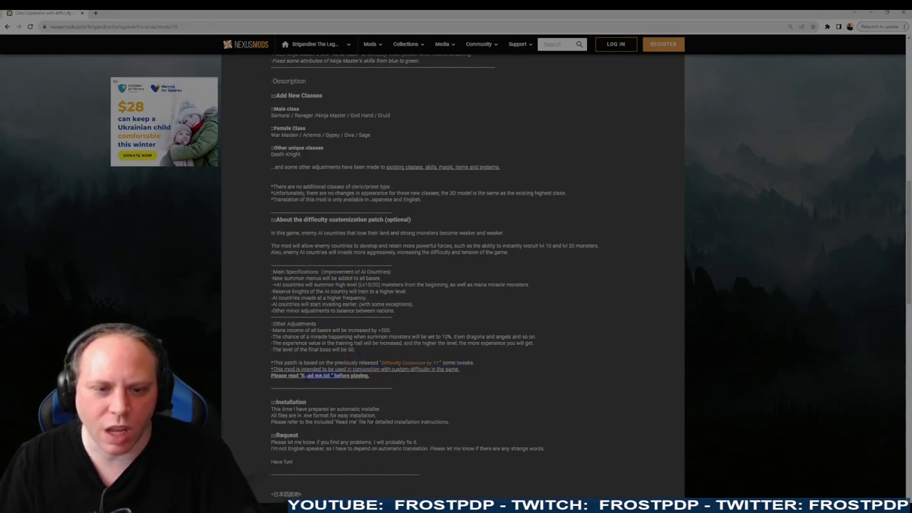
Examine the mod's main and optional files, and the manual download options for the main file "Brigandine LoR Class_ Expansion by YT".
{"action": "scroll", "coordinate": [347, 341], "scroll_direction": "up", "scroll_amount": 4}
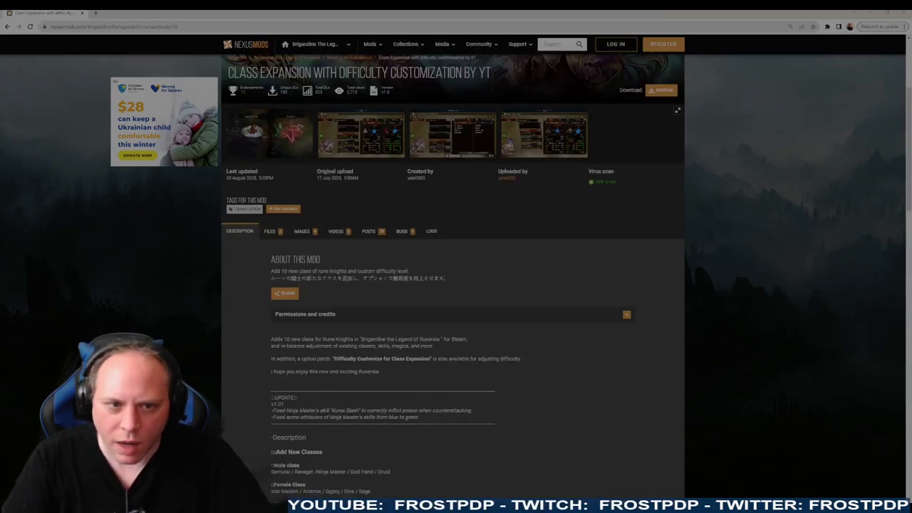
{"action": "left_click", "coordinate": [271, 232]}
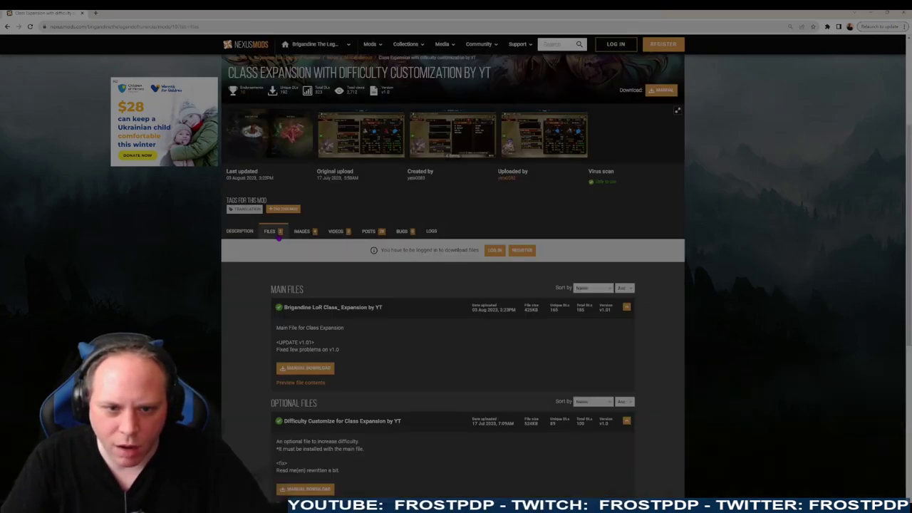
{"action": "scroll", "coordinate": [354, 341], "scroll_direction": "down", "scroll_amount": 1}
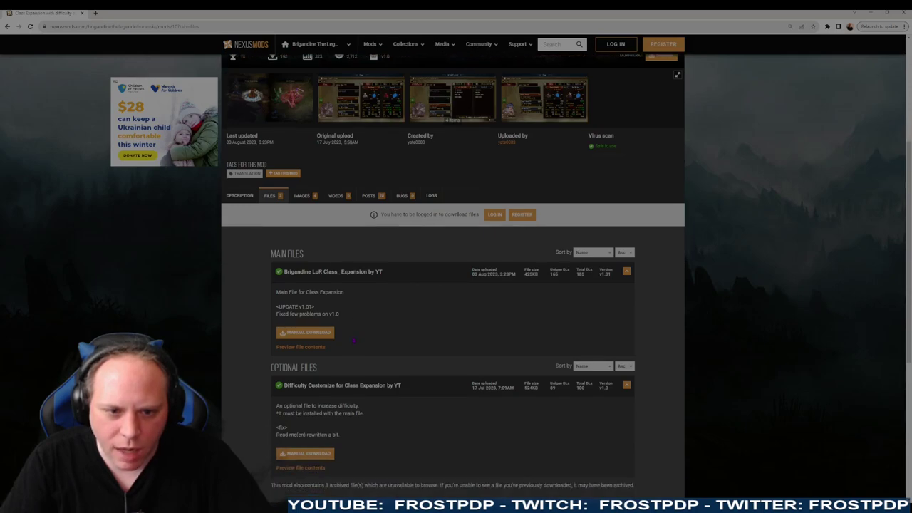
{"action": "scroll", "coordinate": [354, 341], "scroll_direction": "down", "scroll_amount": 1}
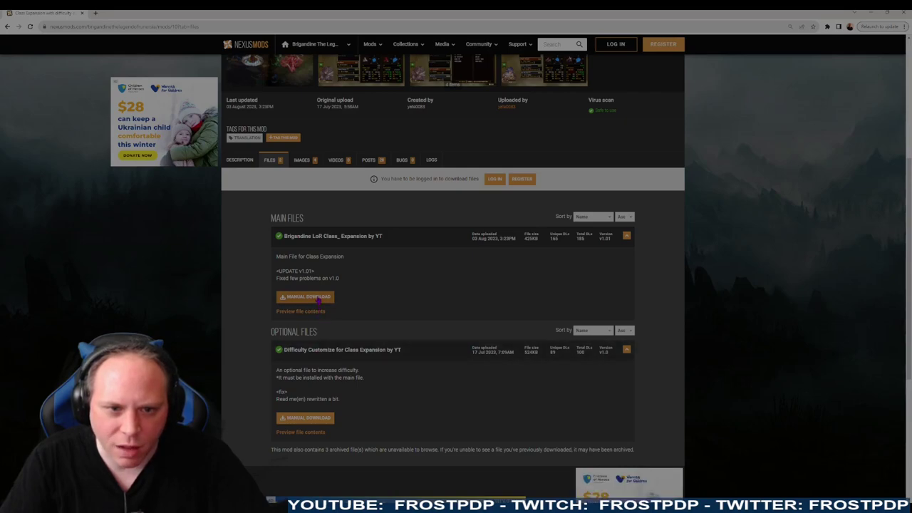
{"action": "left_click", "coordinate": [319, 298]}
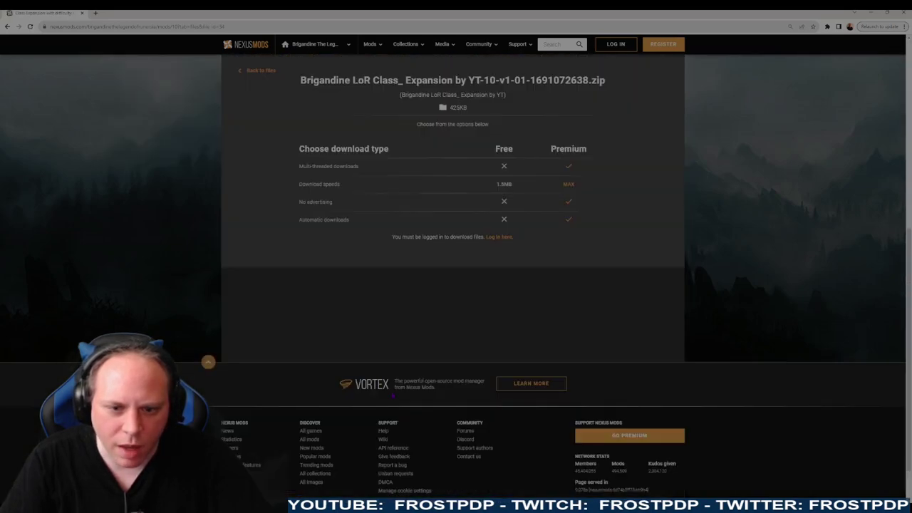
{"action": "scroll", "coordinate": [393, 395], "scroll_direction": "up", "scroll_amount": 3}
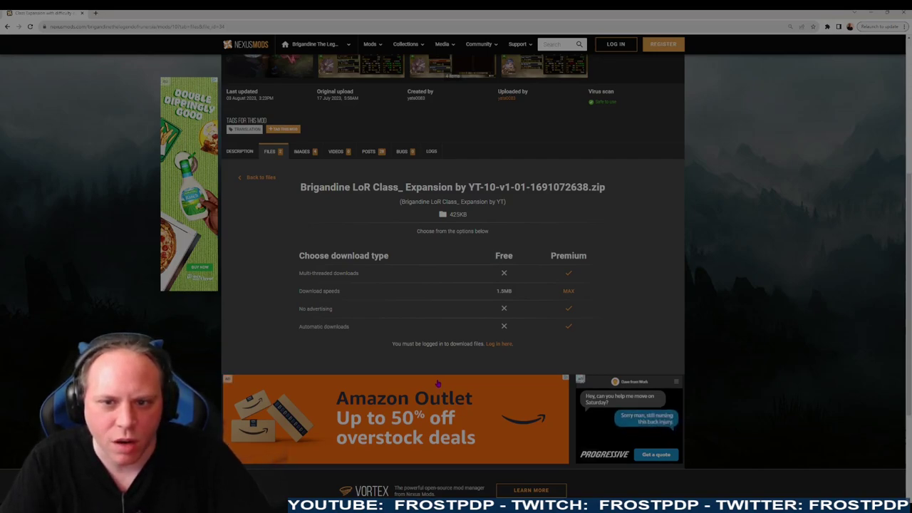
{"action": "scroll", "coordinate": [438, 384], "scroll_direction": "up", "scroll_amount": 2}
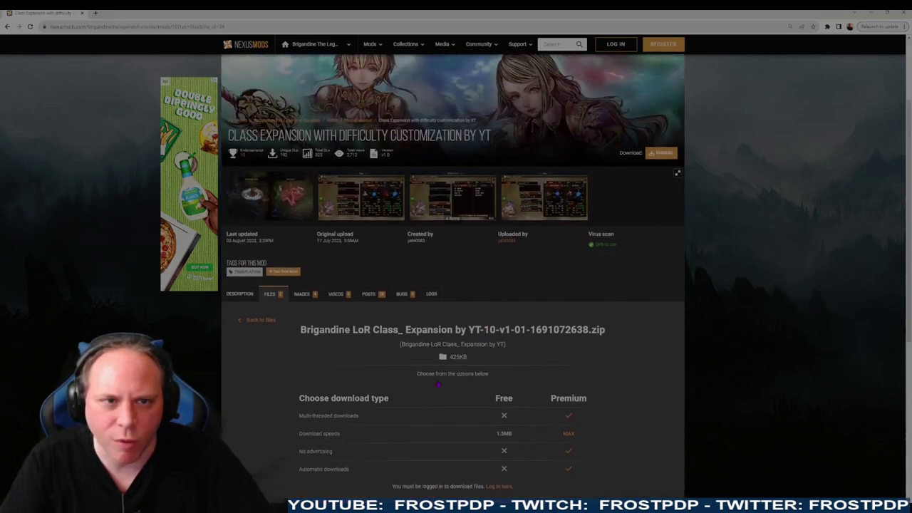
{"action": "scroll", "coordinate": [438, 383], "scroll_direction": "down", "scroll_amount": 2}
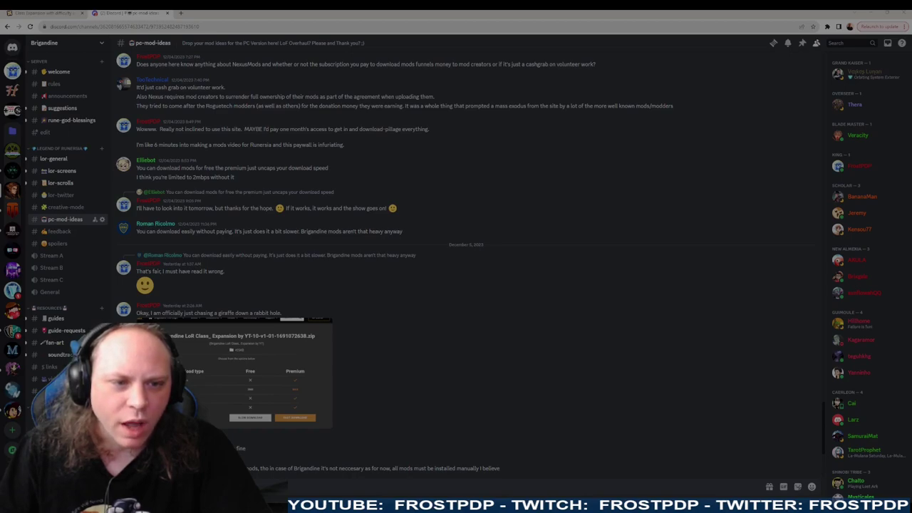
Switch from Discord back to the Nexus Mods page, manually download the main class expansion zip at slow speed, and return to the description.
{"action": "left_click_drag", "start_coordinate": [136, 313], "coordinate": [283, 314]}
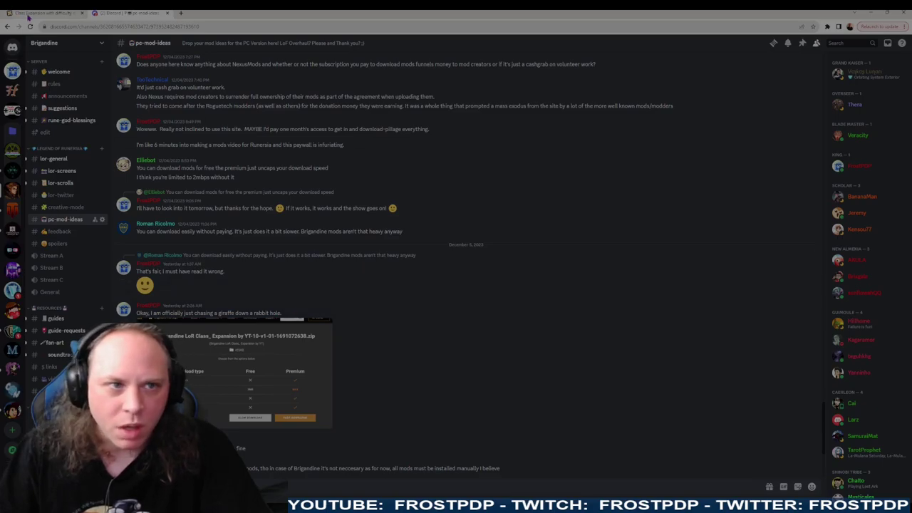
{"action": "left_click", "coordinate": [29, 16]}
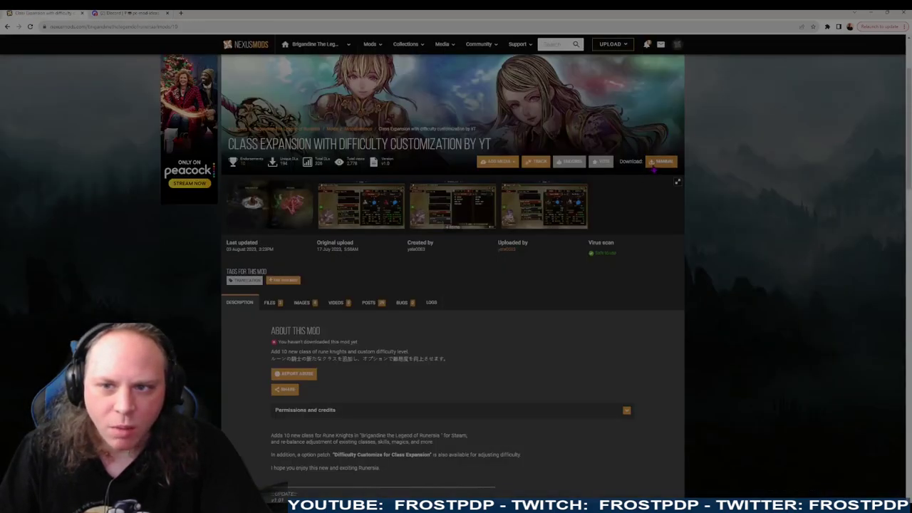
{"action": "left_click", "coordinate": [660, 162]}
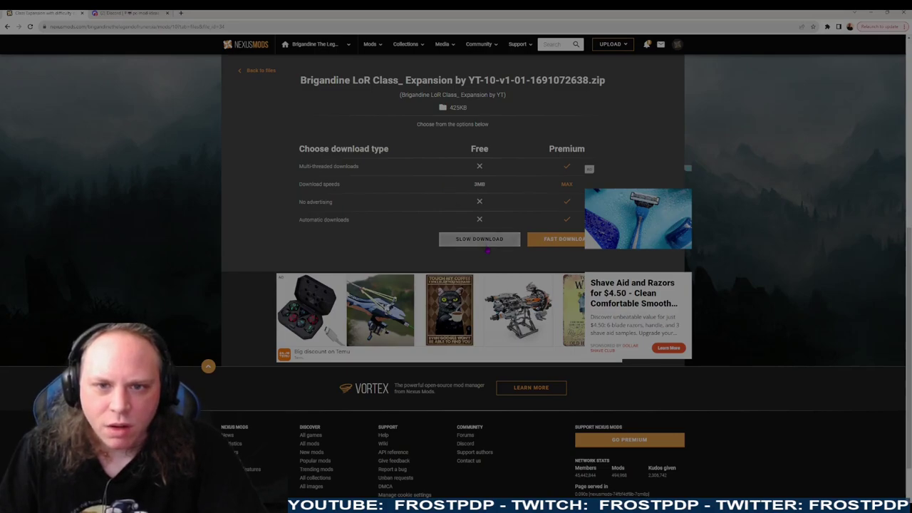
{"action": "left_click", "coordinate": [488, 247]}
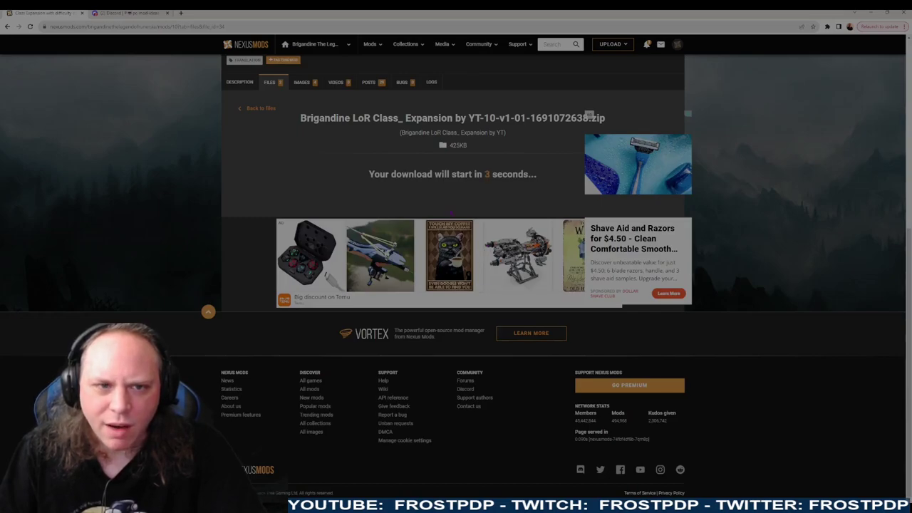
{"action": "left_click", "coordinate": [238, 82]}
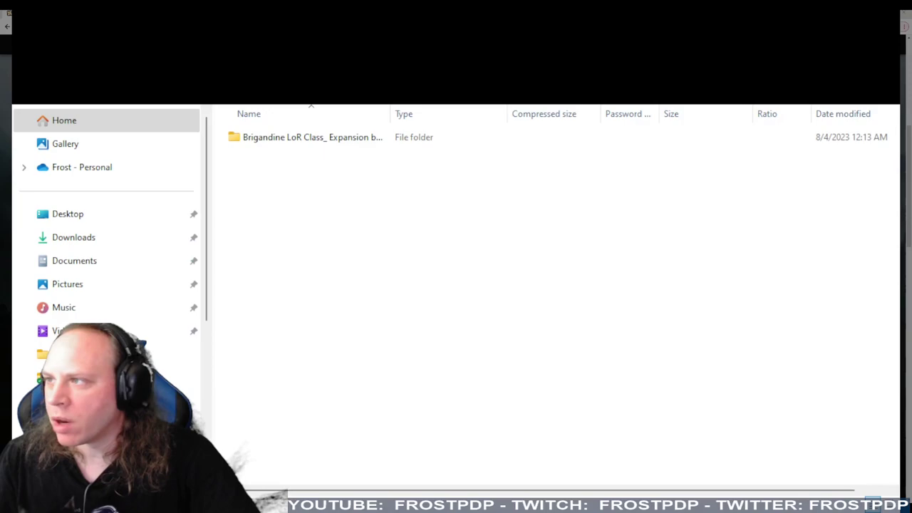
Open the Brigandine LoR Class_ Expansion folder inside the downloaded archive.
{"action": "left_click", "coordinate": [355, 142]}
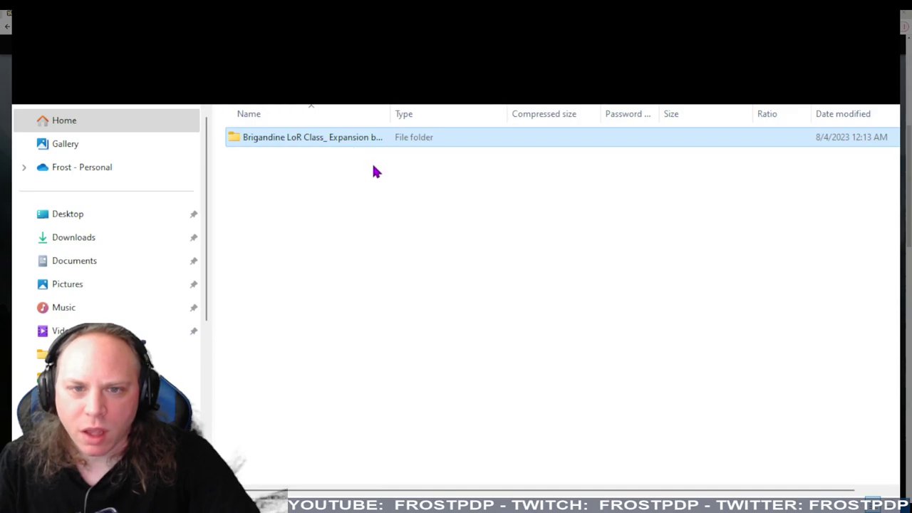
{"action": "double_click", "coordinate": [312, 144]}
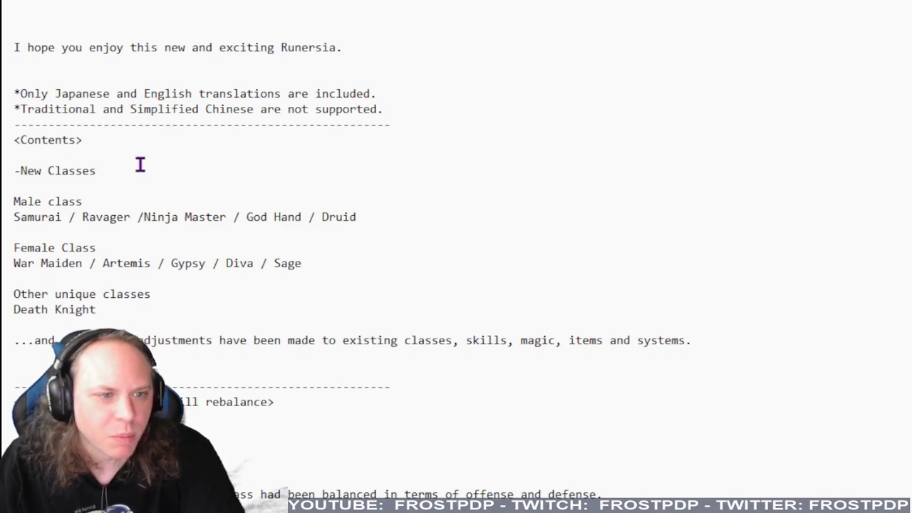
Read the readme's list of new classes and the rebalance details from the Knight type through the Dancer type.
{"action": "scroll", "coordinate": [140, 162], "scroll_direction": "down", "scroll_amount": 12}
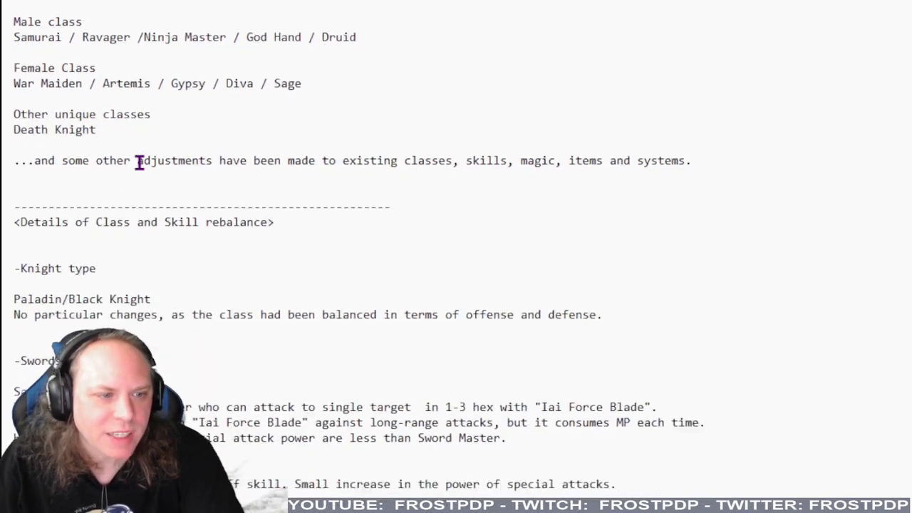
{"action": "scroll", "coordinate": [140, 162], "scroll_direction": "up", "scroll_amount": 5}
{"action": "scroll", "coordinate": [136, 164], "scroll_direction": "down", "scroll_amount": 10}
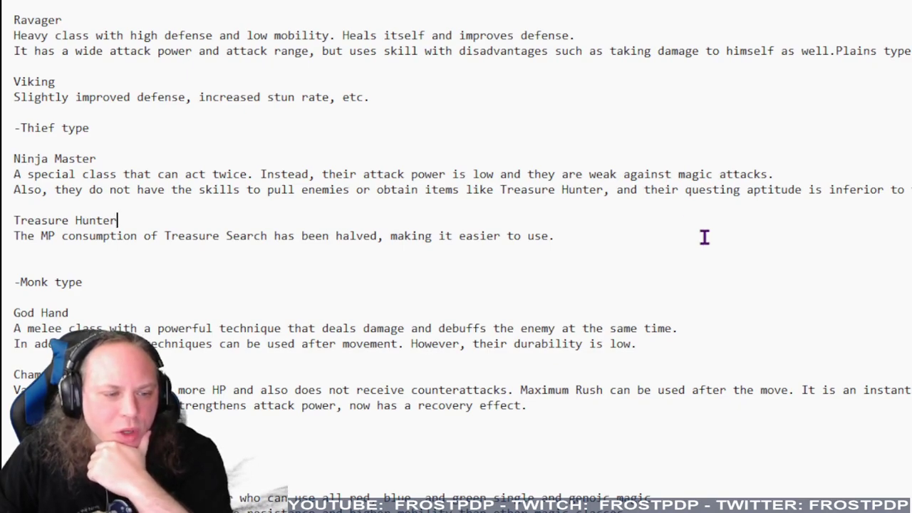
{"action": "scroll", "coordinate": [705, 238], "scroll_direction": "down", "scroll_amount": 13}
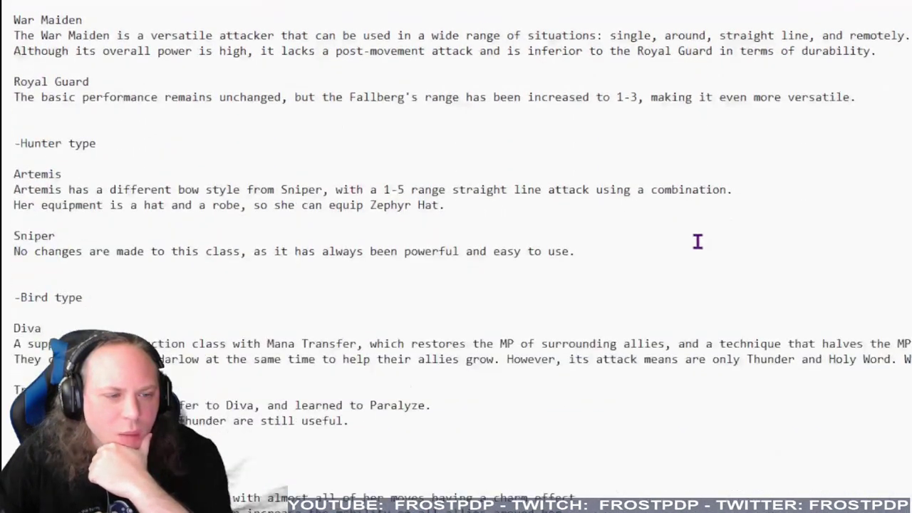
{"action": "left_click_drag", "start_coordinate": [27, 190], "coordinate": [469, 213]}
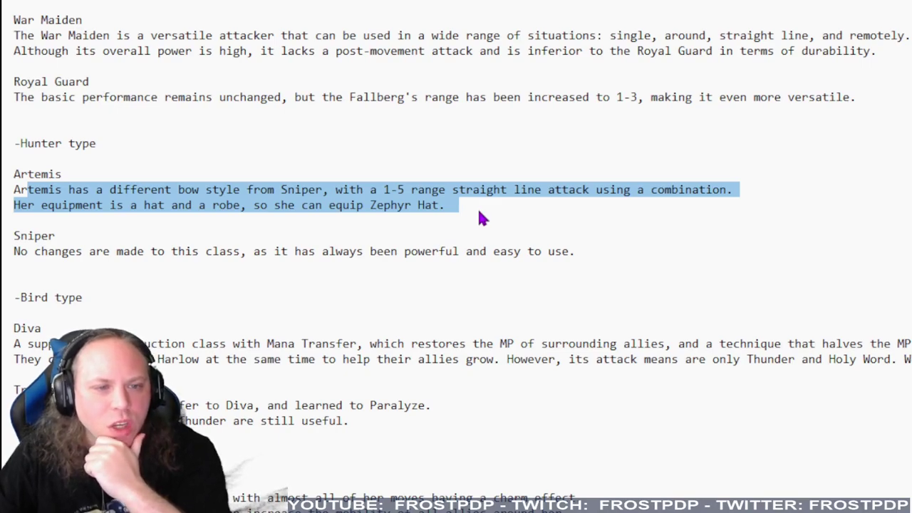
{"action": "left_click", "coordinate": [488, 208]}
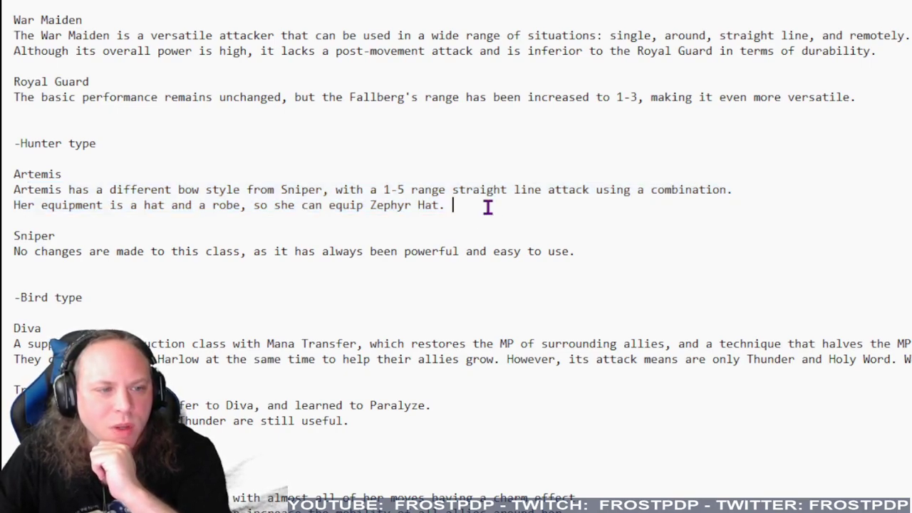
{"action": "scroll", "coordinate": [488, 208], "scroll_direction": "down", "scroll_amount": 3}
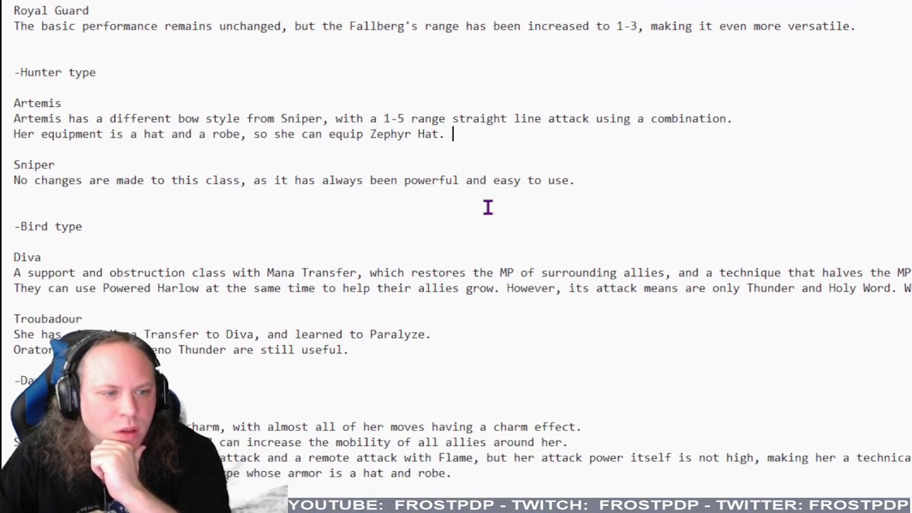
{"action": "scroll", "coordinate": [487, 207], "scroll_direction": "down", "scroll_amount": 1}
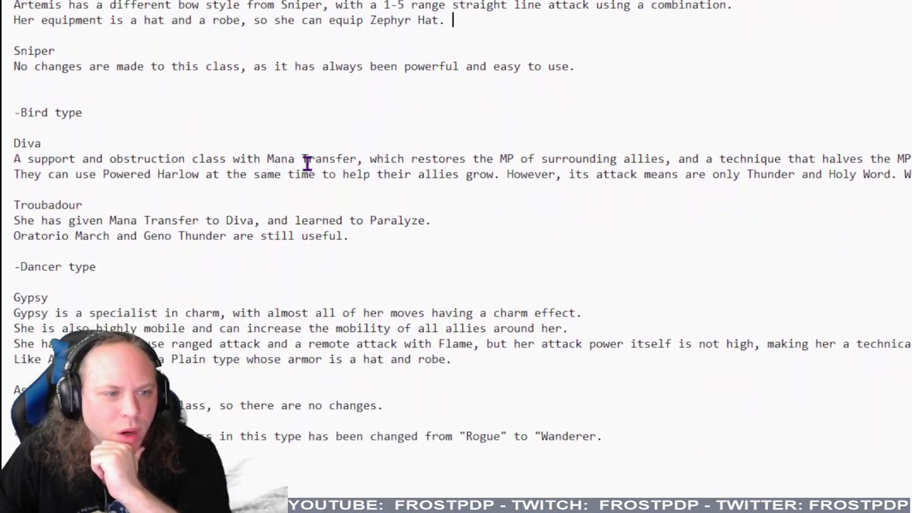
{"action": "double_click", "coordinate": [23, 112]}
{"action": "left_click", "coordinate": [59, 140]}
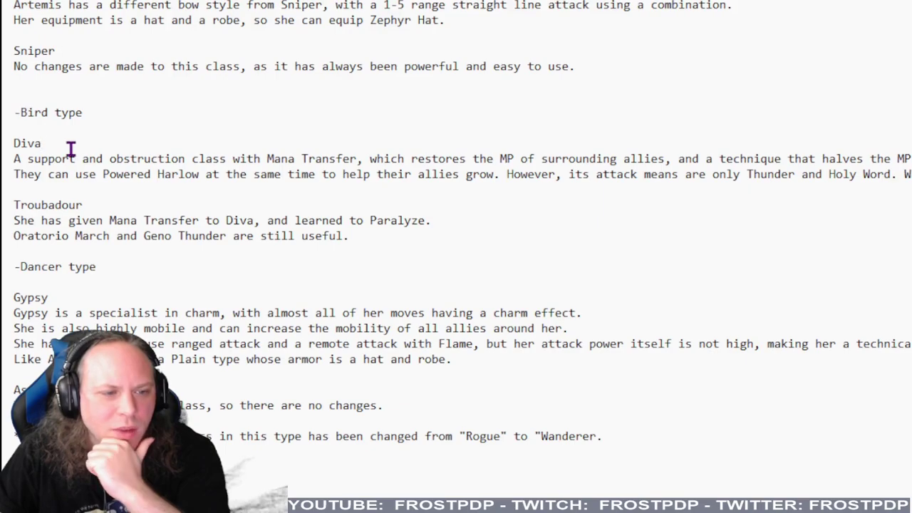
{"action": "scroll", "coordinate": [71, 148], "scroll_direction": "down", "scroll_amount": 1}
Read the readme's changes to the Cleric/Priest type, the Ruler Category and Other Characters, including Dyzenys.
{"action": "scroll", "coordinate": [73, 150], "scroll_direction": "down", "scroll_amount": 12}
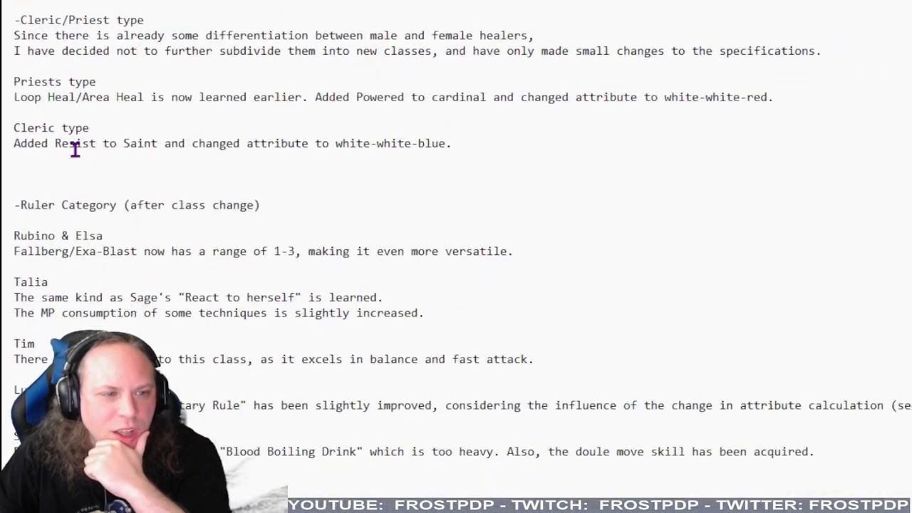
{"action": "scroll", "coordinate": [75, 150], "scroll_direction": "down", "scroll_amount": 1}
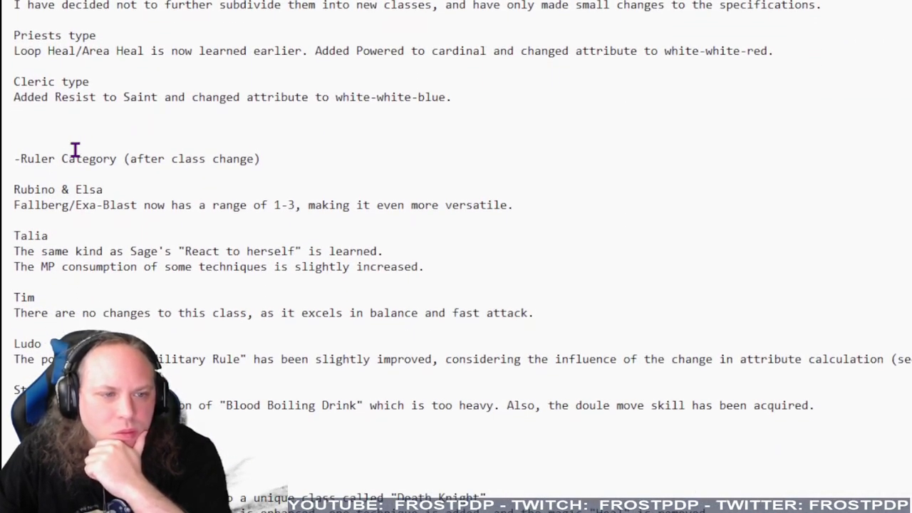
{"action": "scroll", "coordinate": [74, 150], "scroll_direction": "down", "scroll_amount": 1}
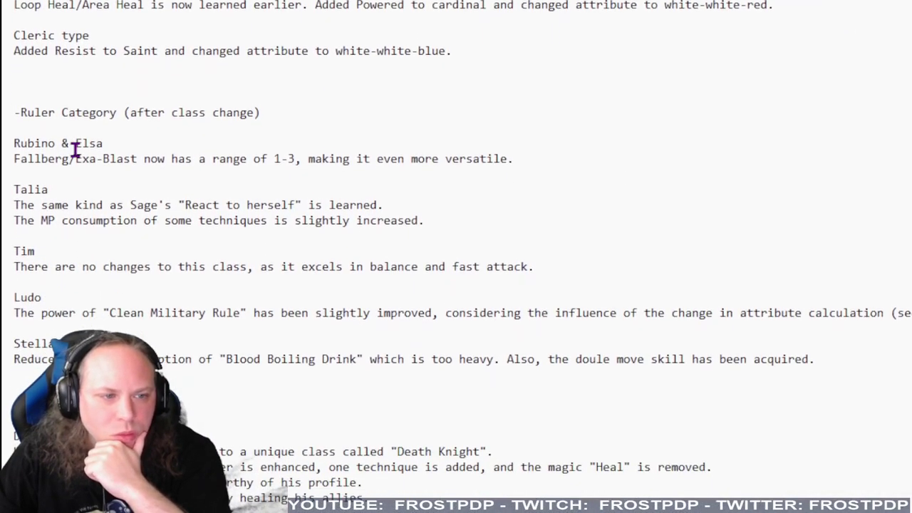
{"action": "triple_click", "coordinate": [22, 160]}
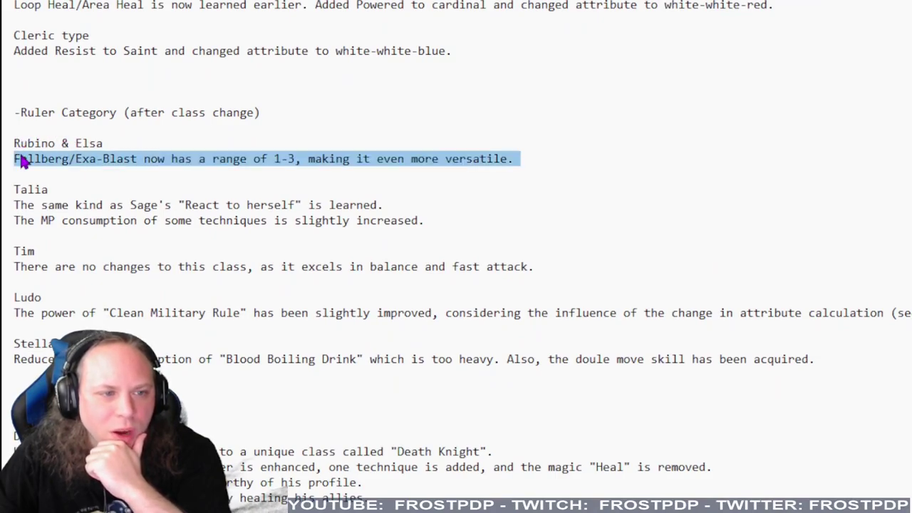
{"action": "left_click", "coordinate": [91, 203]}
{"action": "triple_click", "coordinate": [76, 227]}
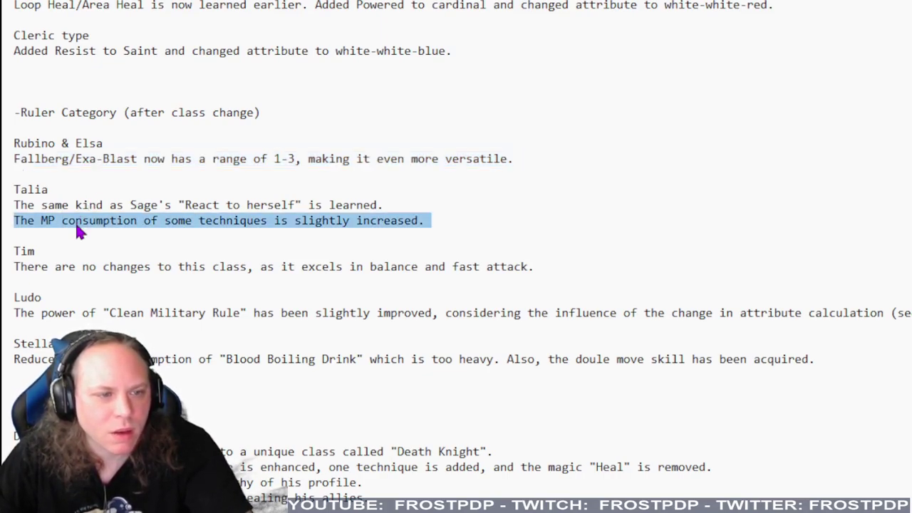
{"action": "left_click", "coordinate": [81, 224]}
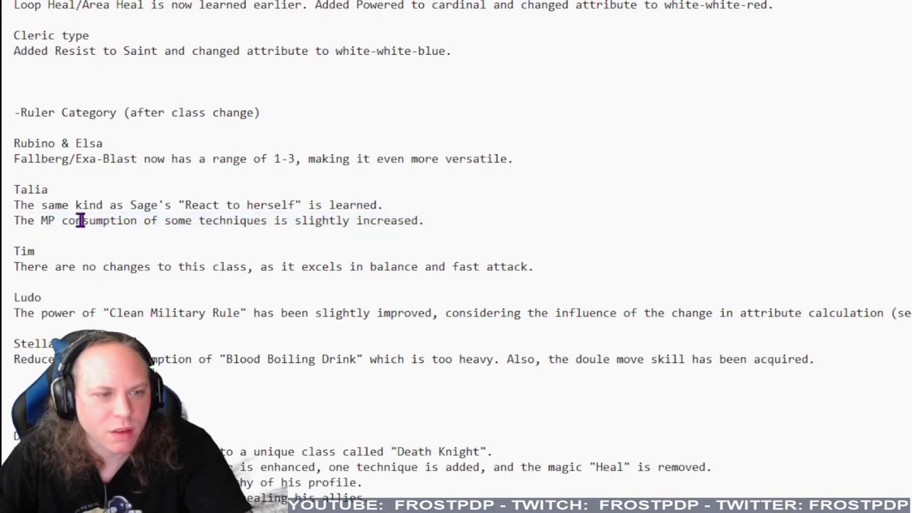
{"action": "scroll", "coordinate": [80, 220], "scroll_direction": "down", "scroll_amount": 3}
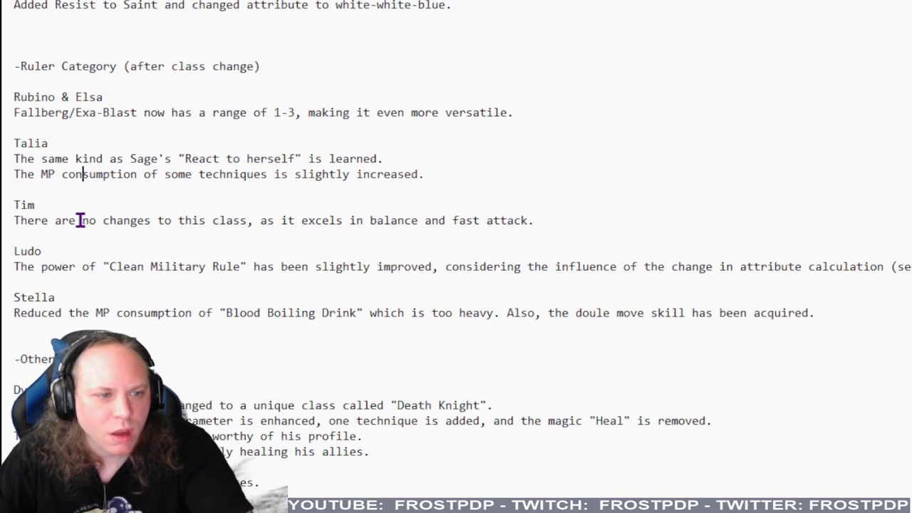
{"action": "scroll", "coordinate": [80, 220], "scroll_direction": "down", "scroll_amount": 1}
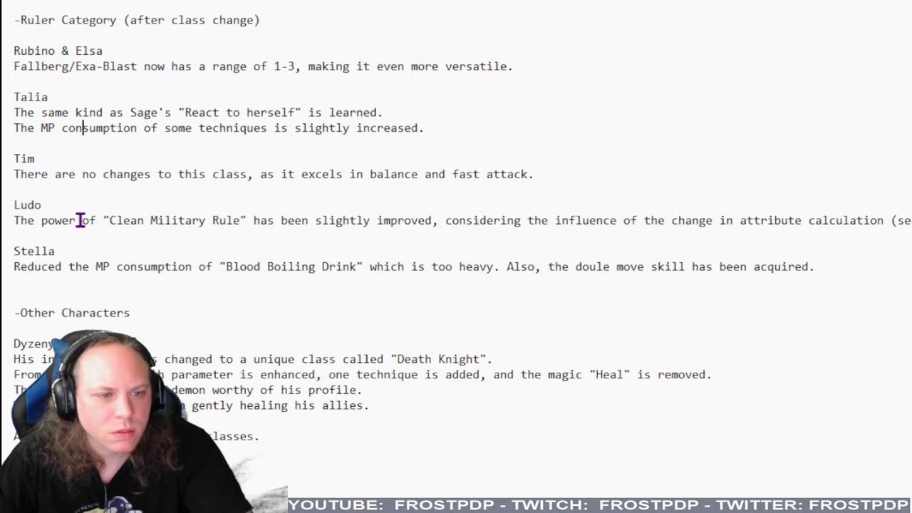
{"action": "scroll", "coordinate": [81, 221], "scroll_direction": "down", "scroll_amount": 6}
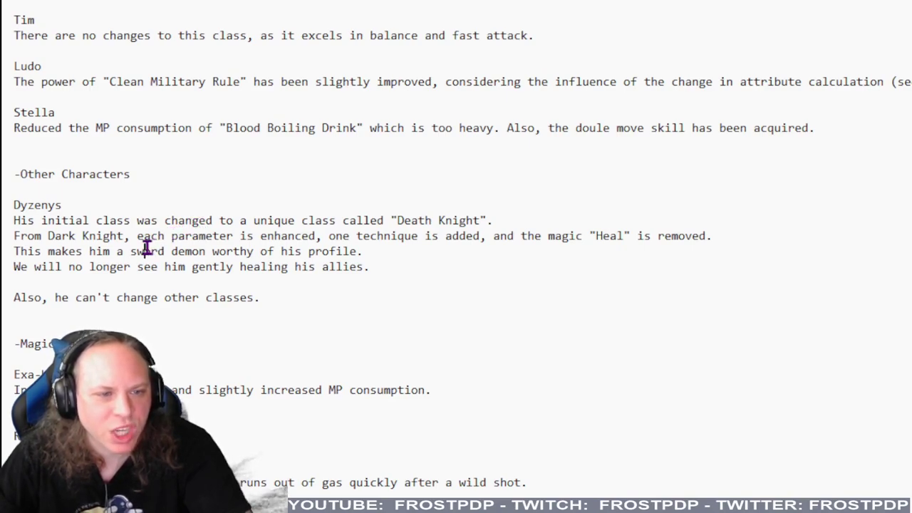
{"action": "double_click", "coordinate": [146, 251]}
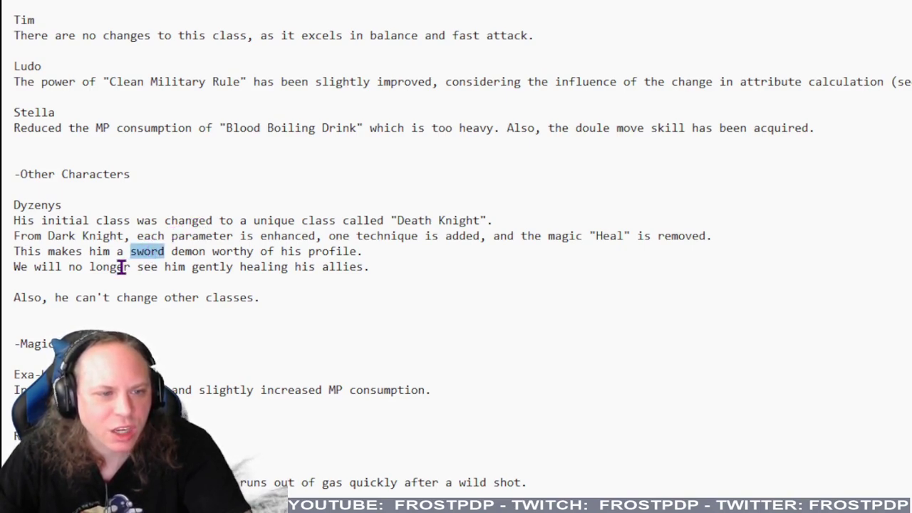
{"action": "left_click", "coordinate": [100, 266]}
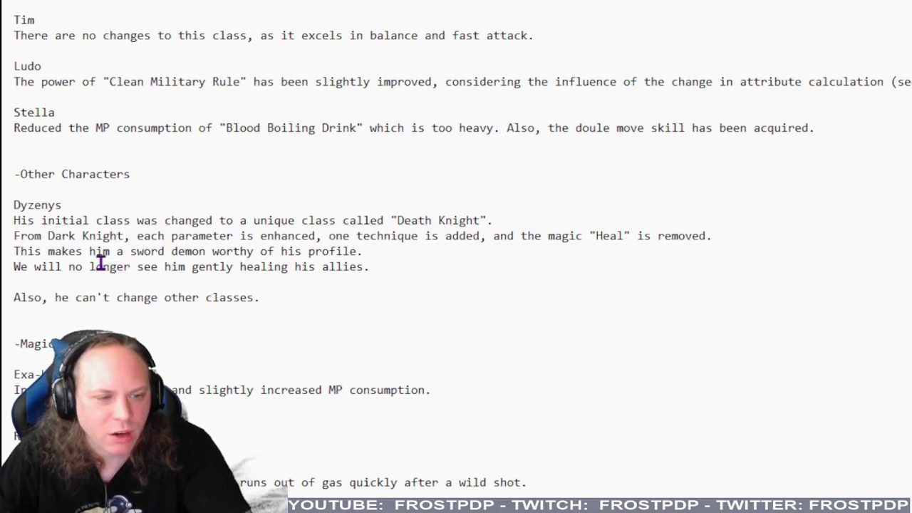
Read the readme's magic adjustments, the other changes to attributes, experience, quests and items, and the Creative Mode notes and fixes.
{"action": "scroll", "coordinate": [101, 264], "scroll_direction": "down", "scroll_amount": 9}
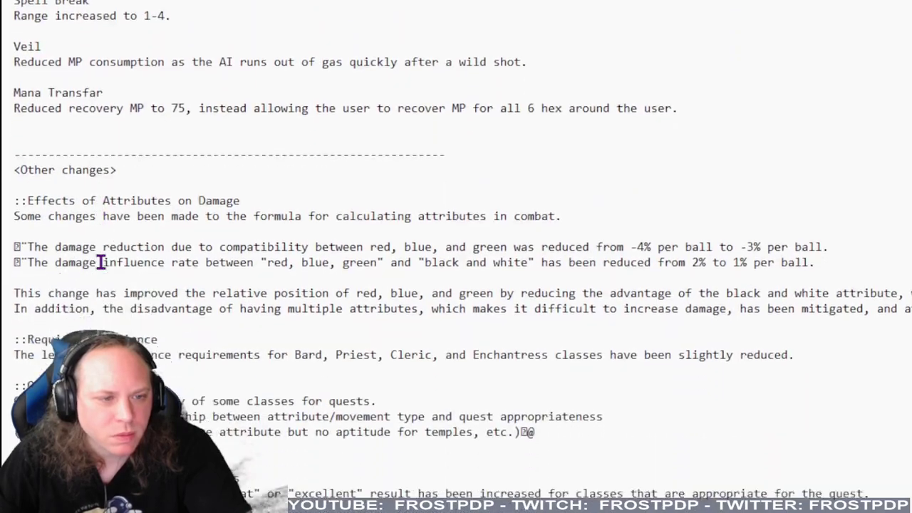
{"action": "scroll", "coordinate": [101, 262], "scroll_direction": "down", "scroll_amount": 1}
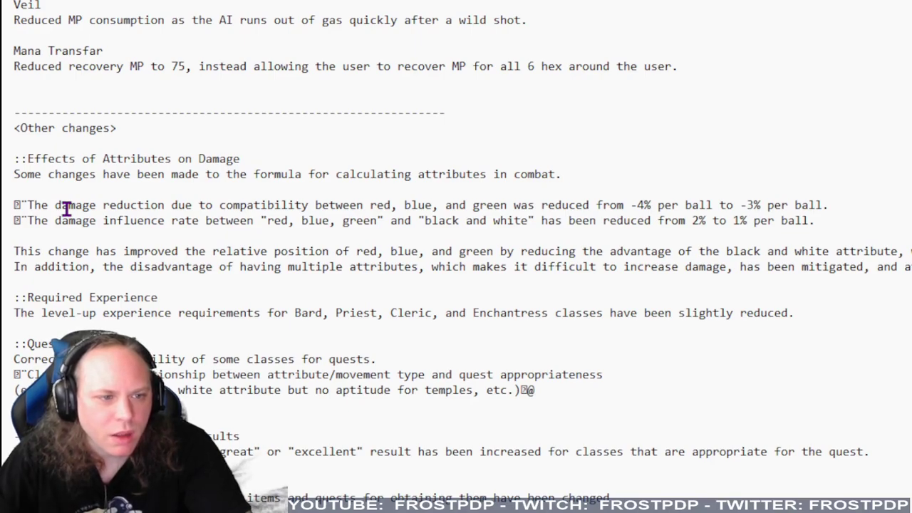
{"action": "scroll", "coordinate": [65, 209], "scroll_direction": "down", "scroll_amount": 4}
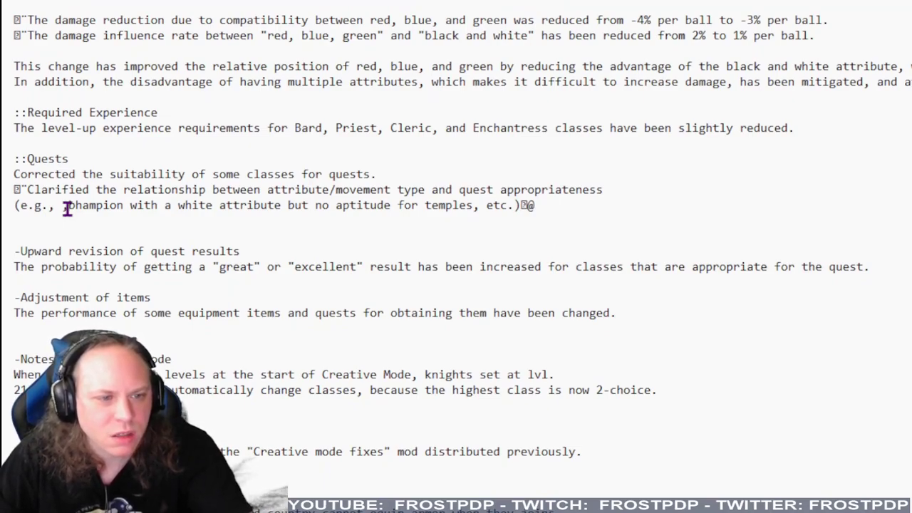
{"action": "scroll", "coordinate": [67, 208], "scroll_direction": "down", "scroll_amount": 4}
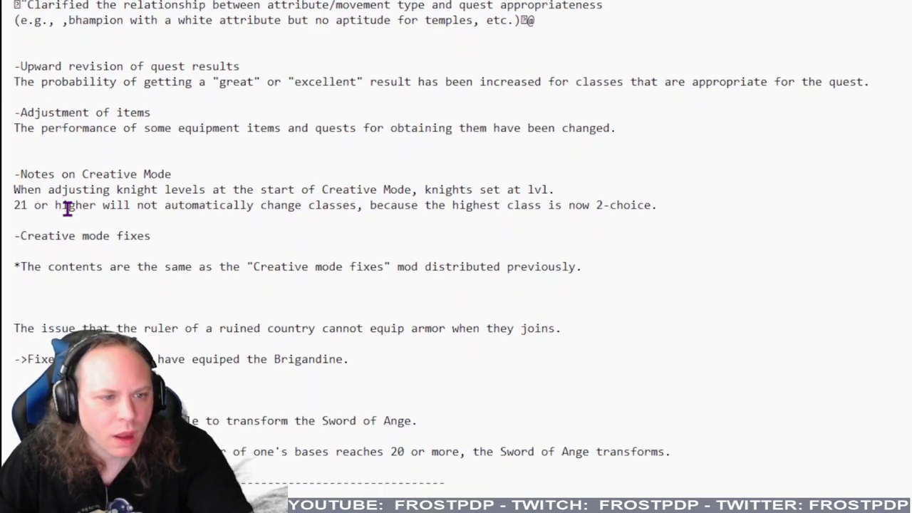
{"action": "scroll", "coordinate": [67, 208], "scroll_direction": "down", "scroll_amount": 5}
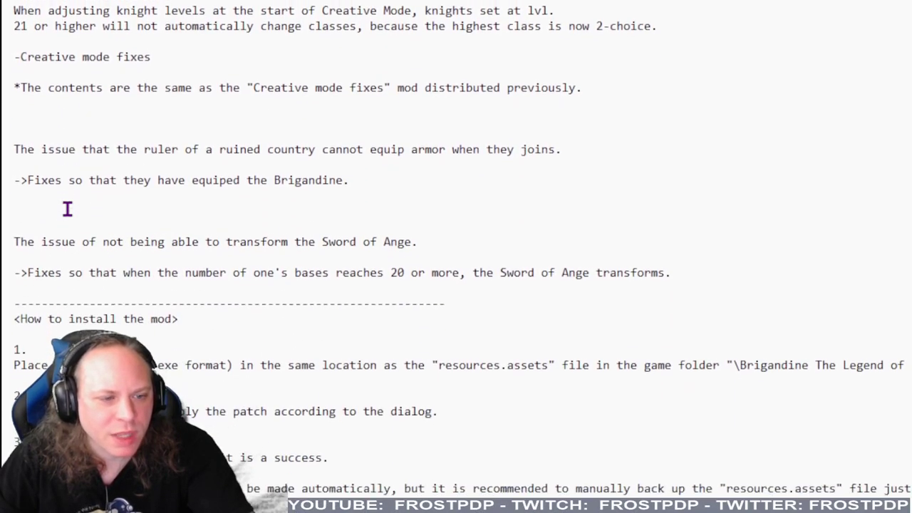
Examine the "How to install the mod" instructions and the backup advice, highlighting the "resources.assets" file name.
{"action": "scroll", "coordinate": [67, 208], "scroll_direction": "down", "scroll_amount": 2}
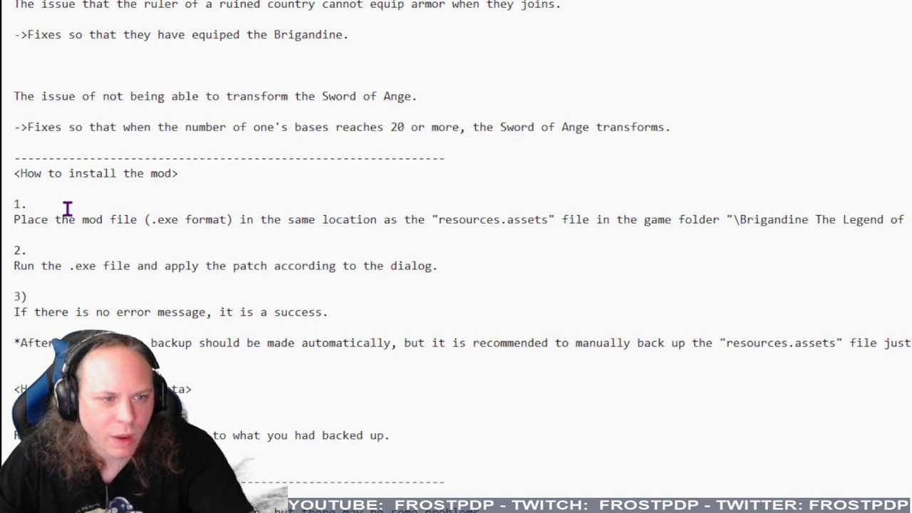
{"action": "triple_click", "coordinate": [19, 175]}
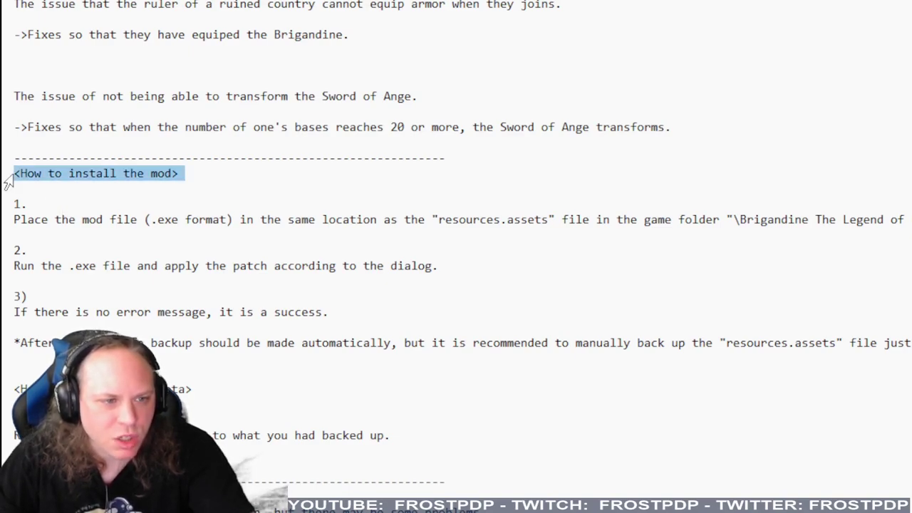
{"action": "left_click_drag", "start_coordinate": [21, 187], "coordinate": [490, 437]}
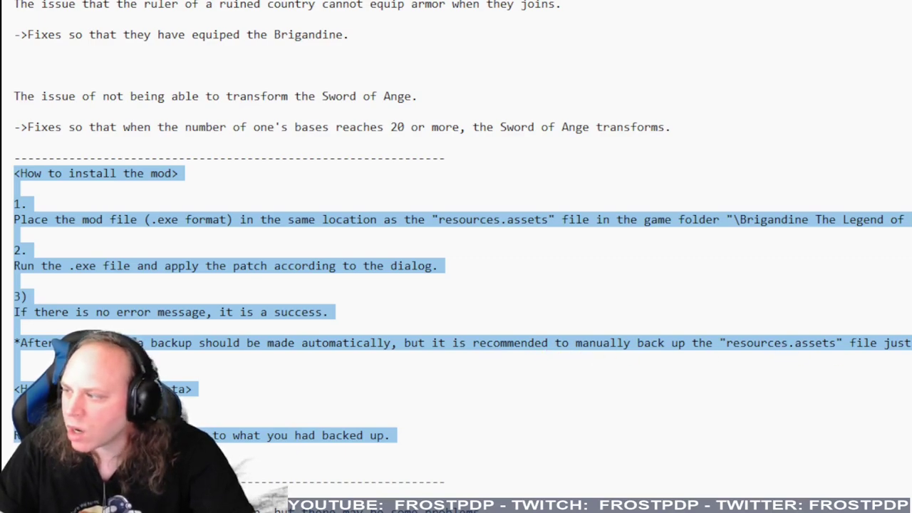
{"action": "scroll", "coordinate": [456, 285], "scroll_direction": "up", "scroll_amount": 4}
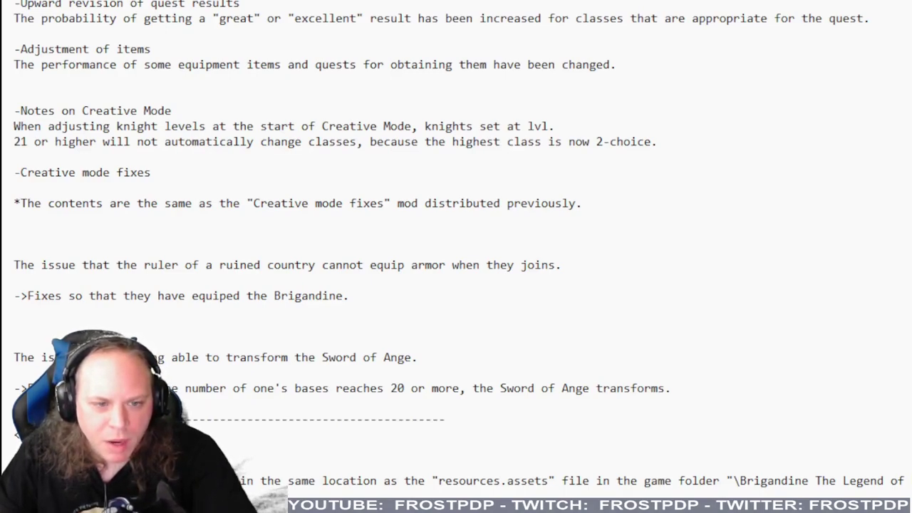
{"action": "left_click_drag", "start_coordinate": [427, 481], "coordinate": [909, 481]}
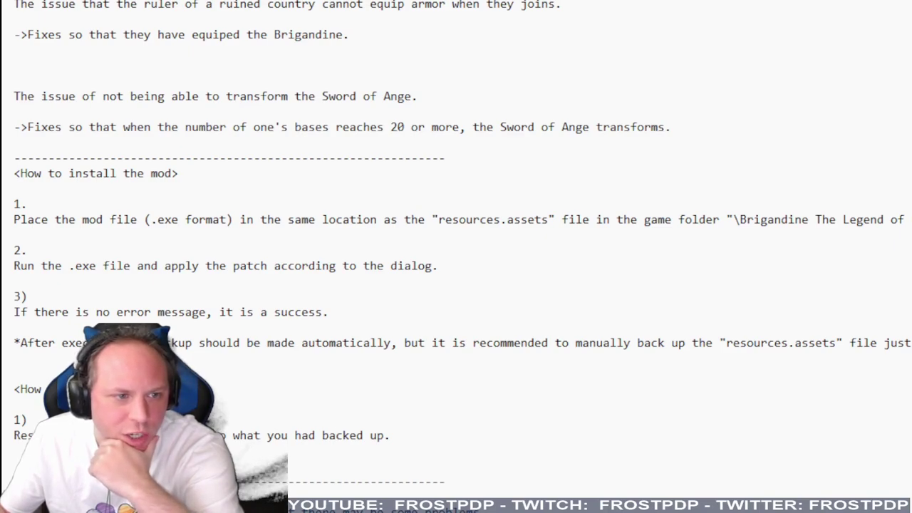
{"action": "left_click_drag", "start_coordinate": [14, 172], "coordinate": [692, 461]}
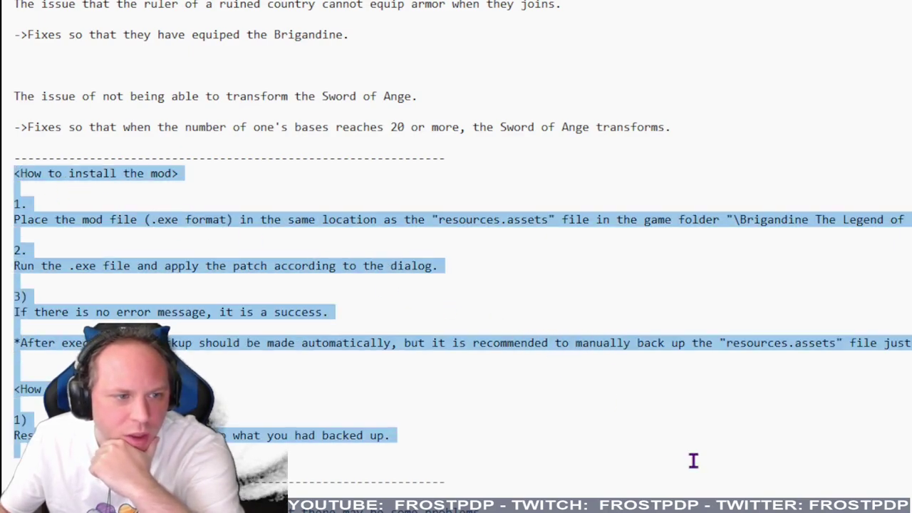
{"action": "left_click", "coordinate": [507, 293]}
{"action": "left_click_drag", "start_coordinate": [436, 219], "coordinate": [549, 222]}
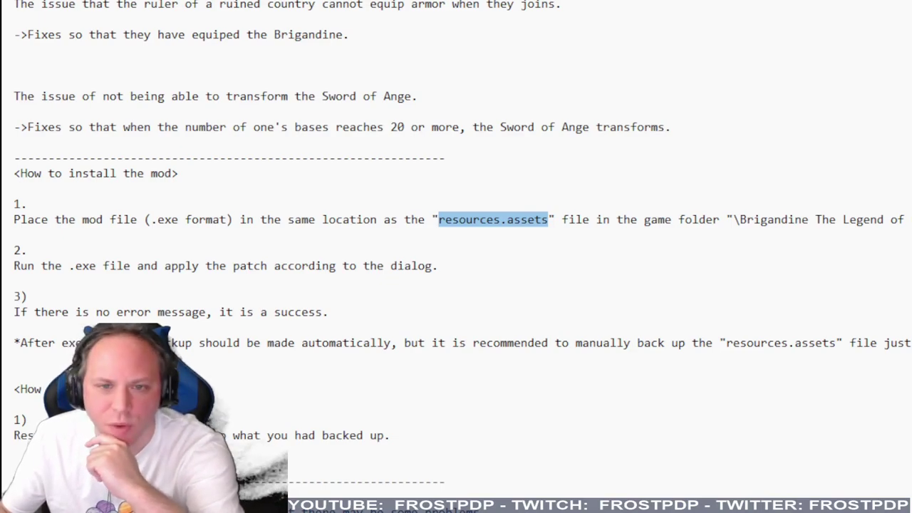
Switch to File Explorer and look through the game's data folder, from the Resources and StreamingAssets folders down to the sharedassets files.
{"action": "key", "text": "alt+Tab"}
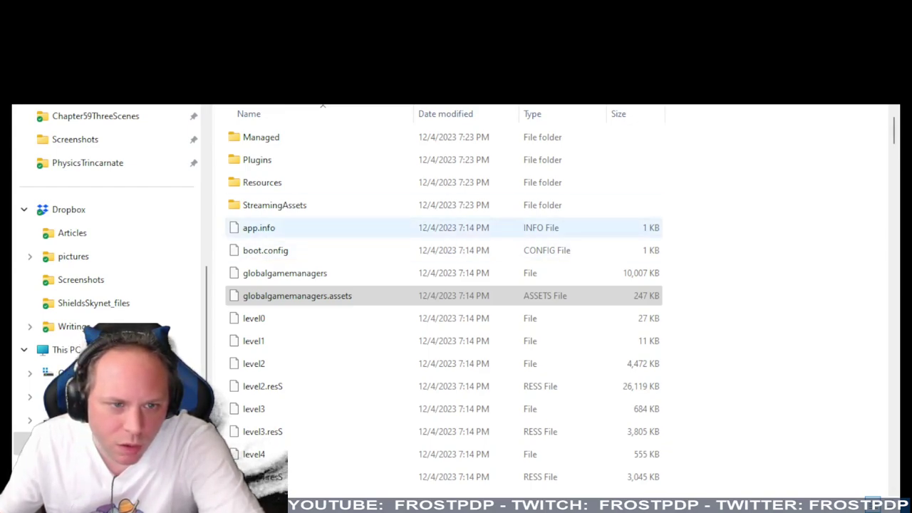
{"action": "left_click", "coordinate": [316, 184]}
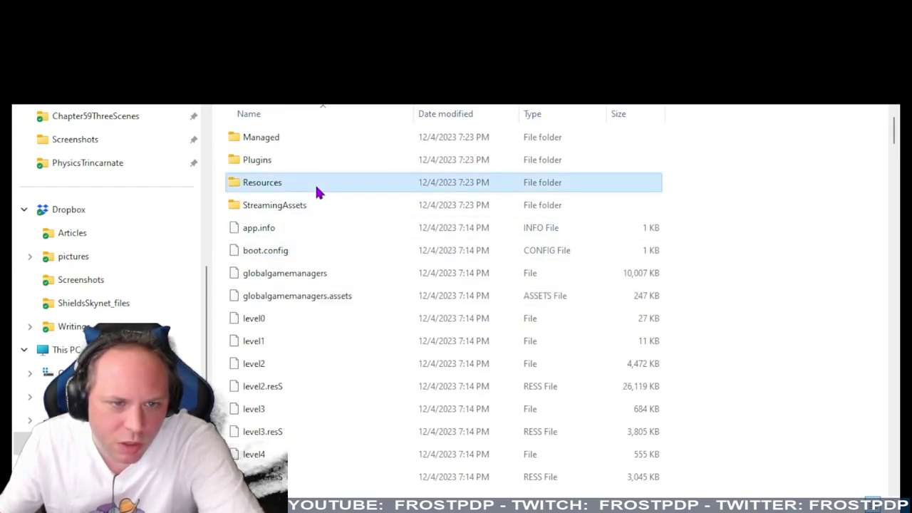
{"action": "left_click", "coordinate": [317, 202]}
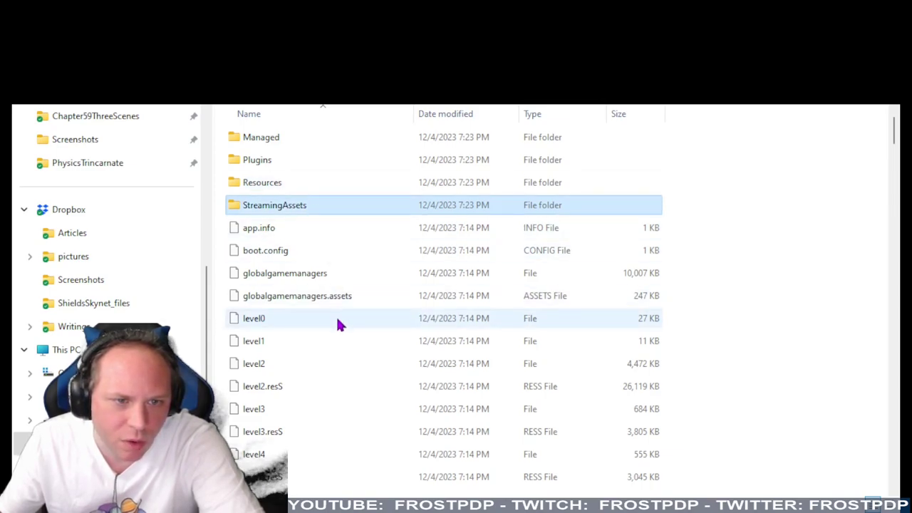
{"action": "left_click", "coordinate": [319, 182]}
{"action": "left_click", "coordinate": [317, 206]}
{"action": "left_click", "coordinate": [327, 185]}
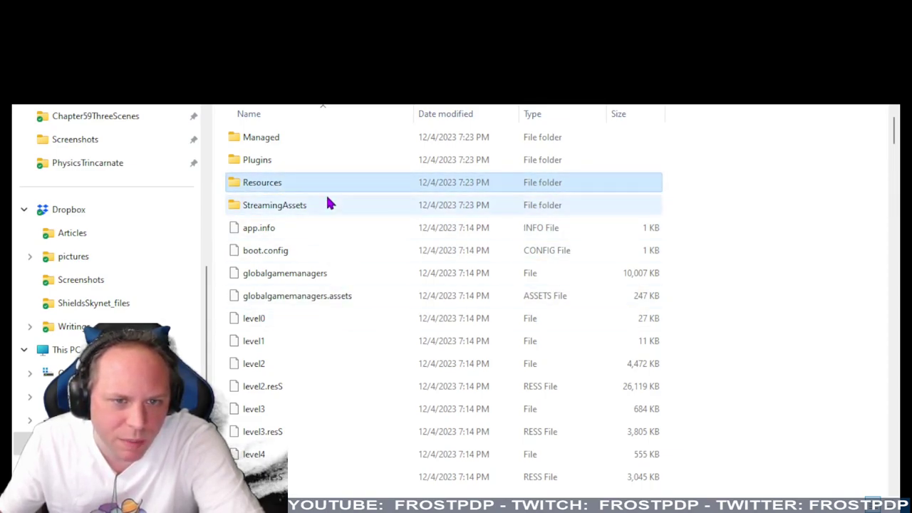
{"action": "left_click", "coordinate": [326, 203]}
{"action": "scroll", "coordinate": [343, 360], "scroll_direction": "down", "scroll_amount": 15}
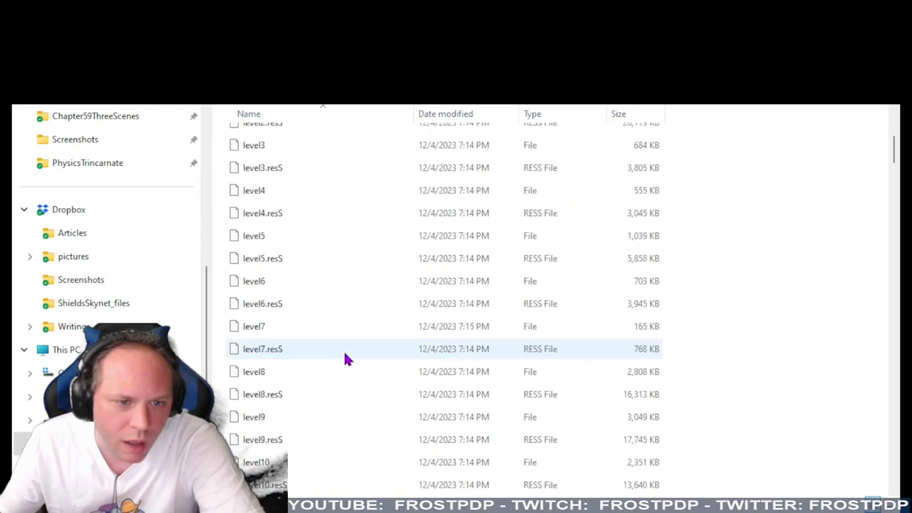
{"action": "scroll", "coordinate": [344, 360], "scroll_direction": "down", "scroll_amount": 18}
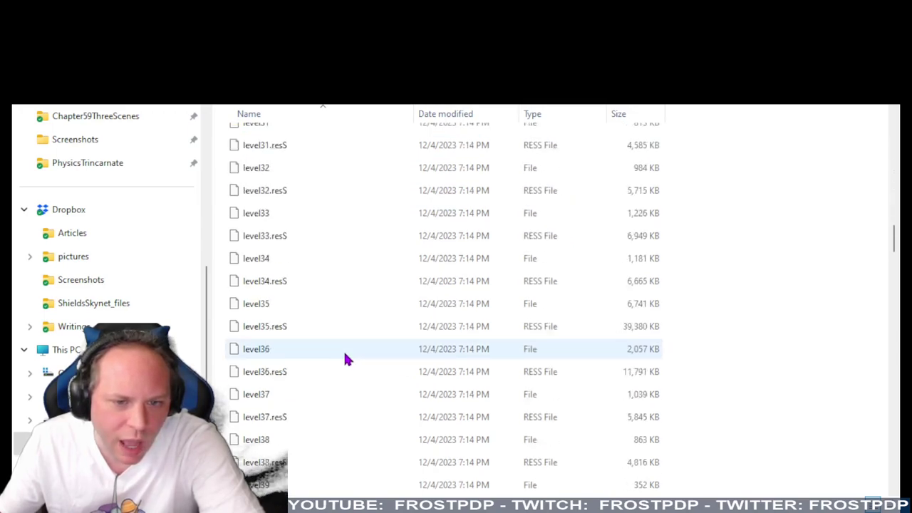
{"action": "scroll", "coordinate": [344, 350], "scroll_direction": "down", "scroll_amount": 10}
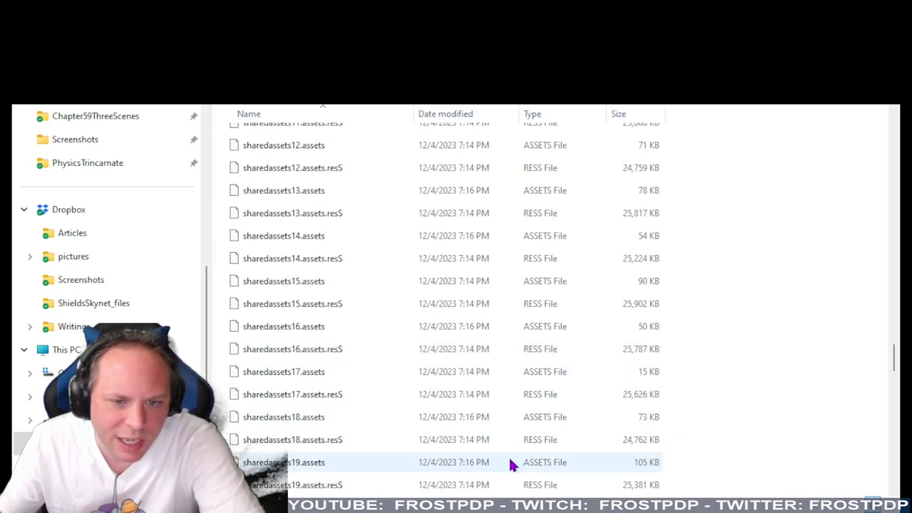
{"action": "scroll", "coordinate": [509, 463], "scroll_direction": "down", "scroll_amount": 12}
{"action": "scroll", "coordinate": [509, 463], "scroll_direction": "down", "scroll_amount": 11}
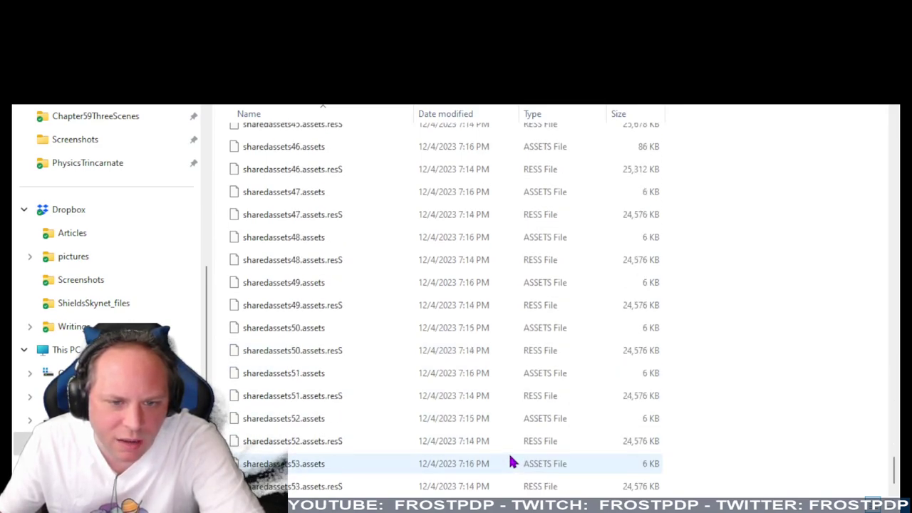
{"action": "left_click_drag", "start_coordinate": [895, 470], "coordinate": [895, 128]}
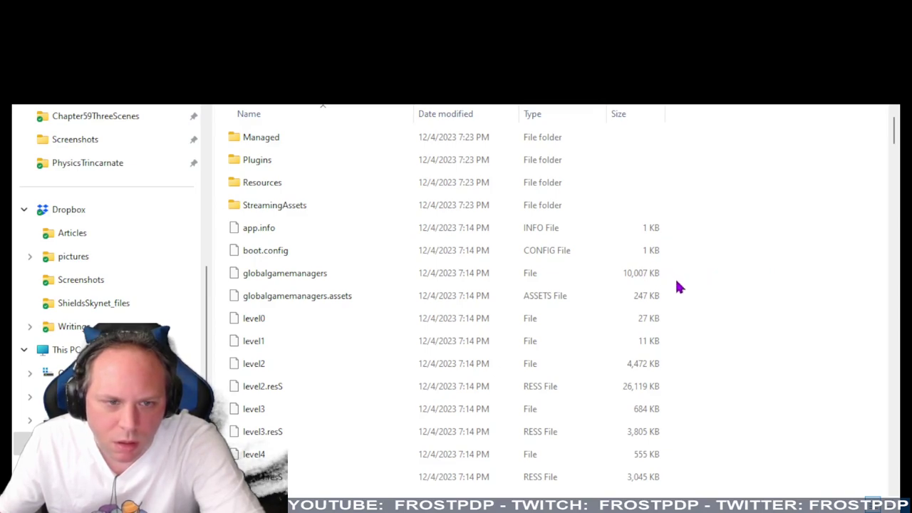
Run the Brigandine LoR Class_ Expansion by YT_v1.01 application from the game's data folder.
{"action": "key", "text": "End"}
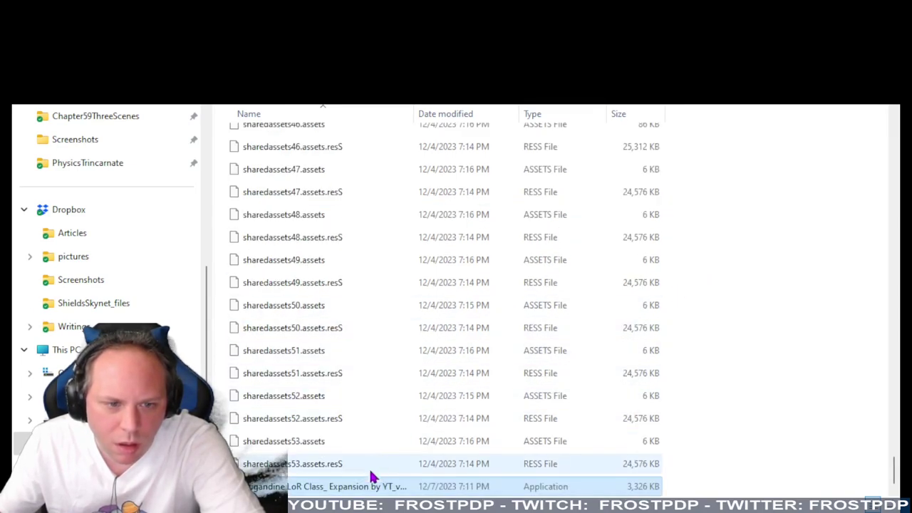
{"action": "left_click", "coordinate": [363, 486]}
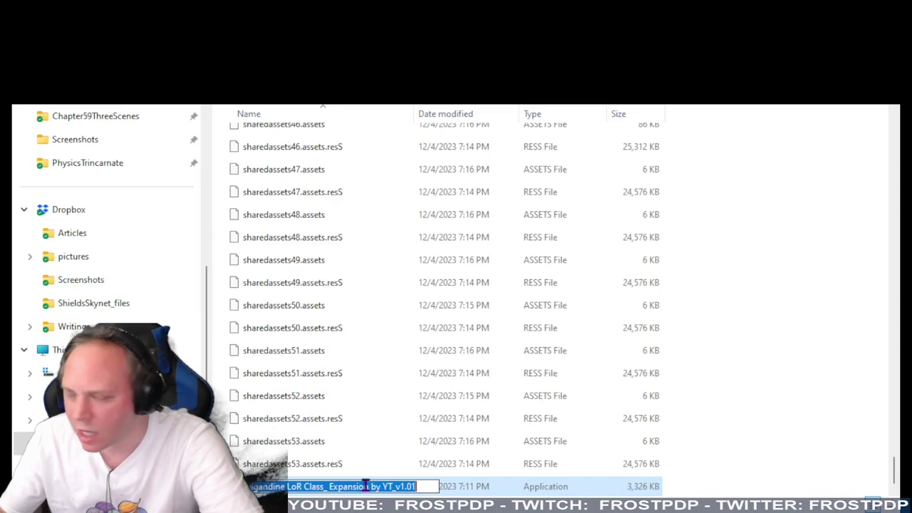
{"action": "key", "text": "Escape"}
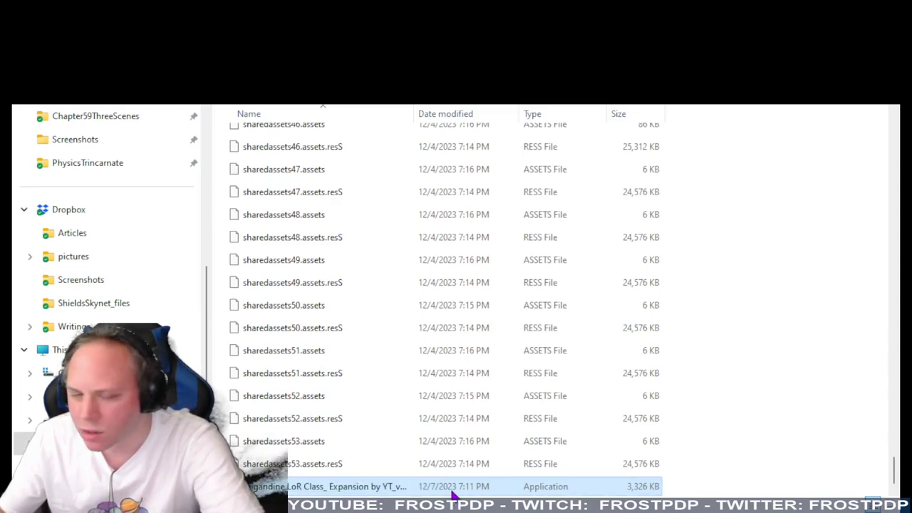
{"action": "double_click", "coordinate": [454, 492]}
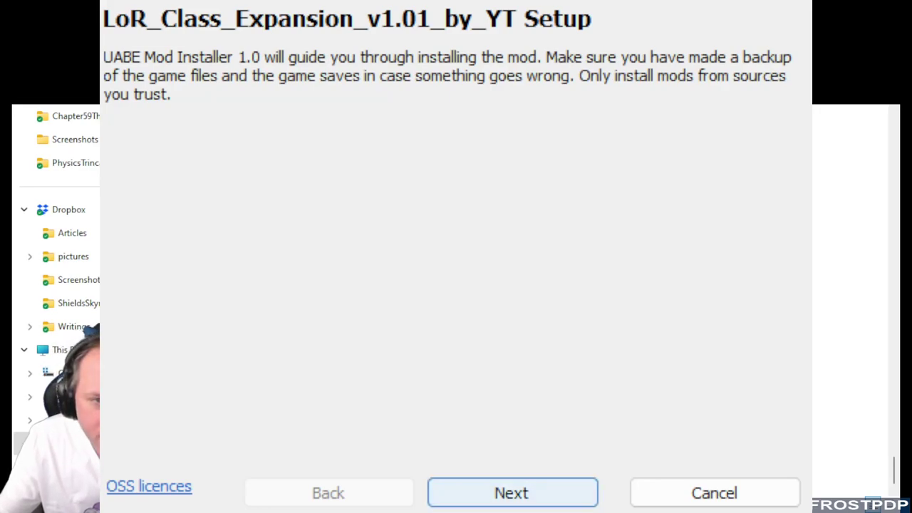
Install the LoR_Class_Expansion_v1.01_by_YT mod into the preset Brigandine game path and close the installer.
{"action": "left_click", "coordinate": [542, 502]}
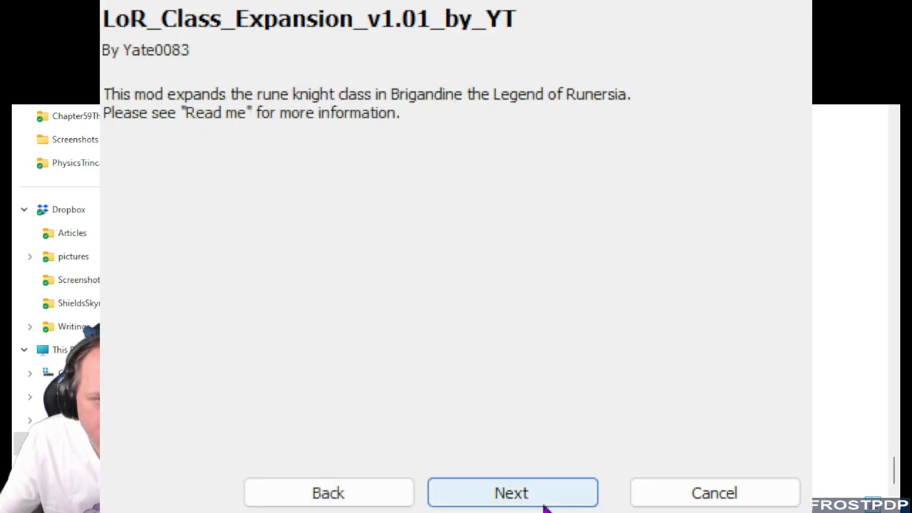
{"action": "left_click", "coordinate": [544, 502]}
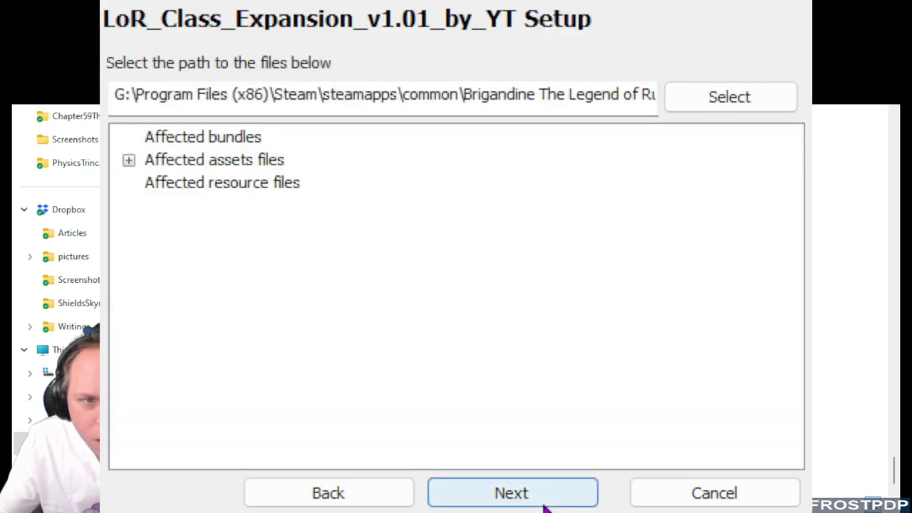
{"action": "left_click", "coordinate": [544, 502]}
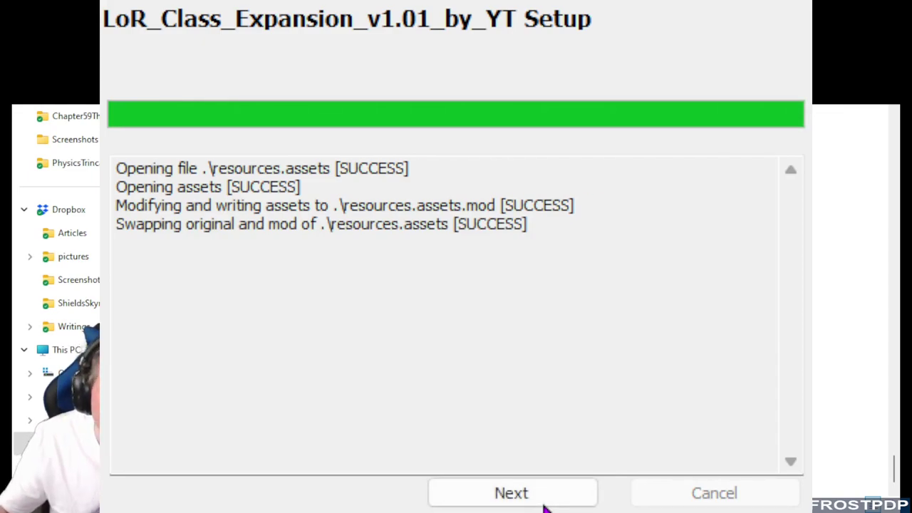
{"action": "left_click", "coordinate": [545, 503]}
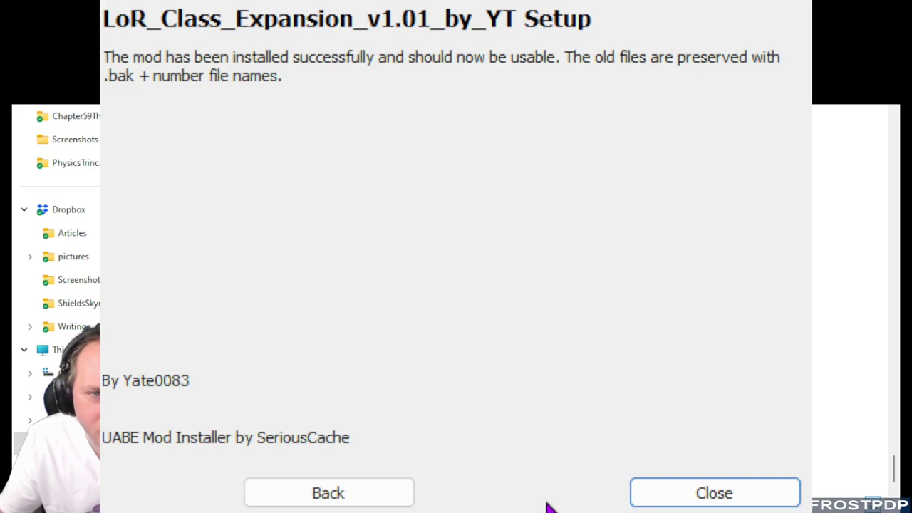
{"action": "left_click", "coordinate": [682, 503]}
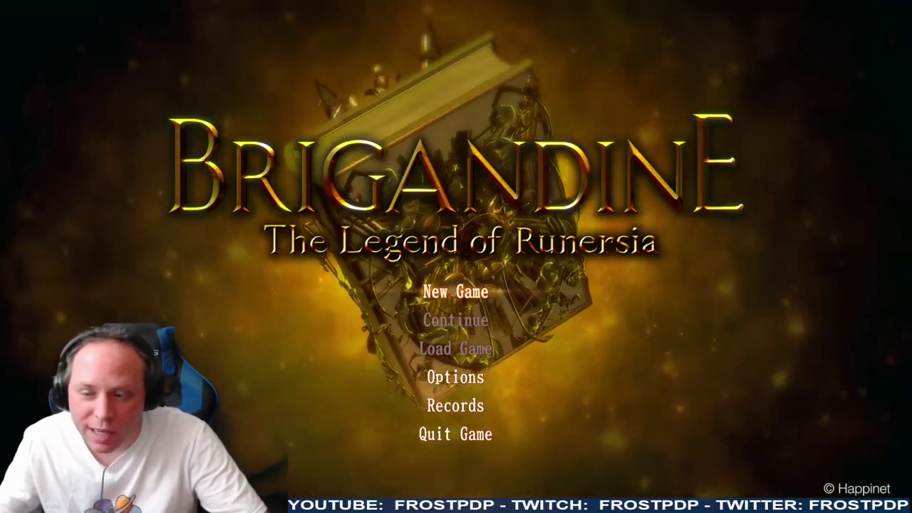
Start a new game in The Legend of Runersia (Main Mode) and skip the introduction.
{"action": "key", "text": "Return"}
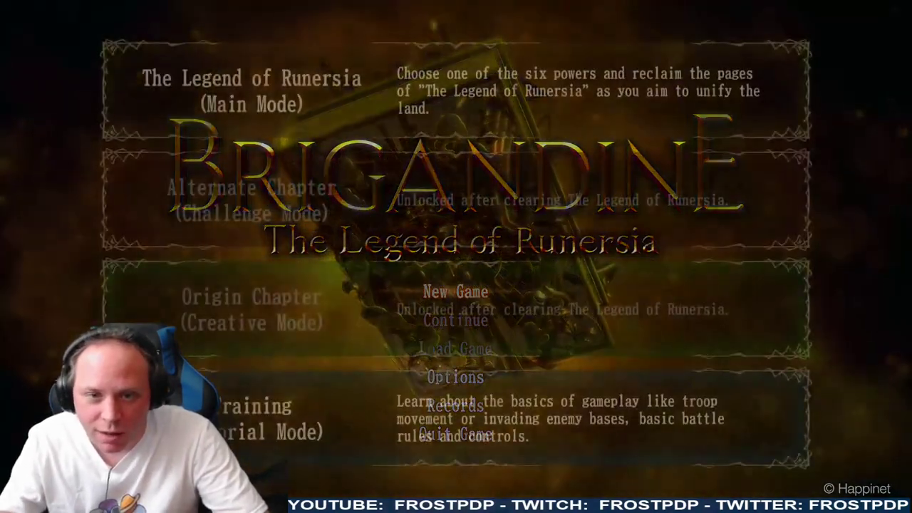
{"action": "key", "text": "Down"}
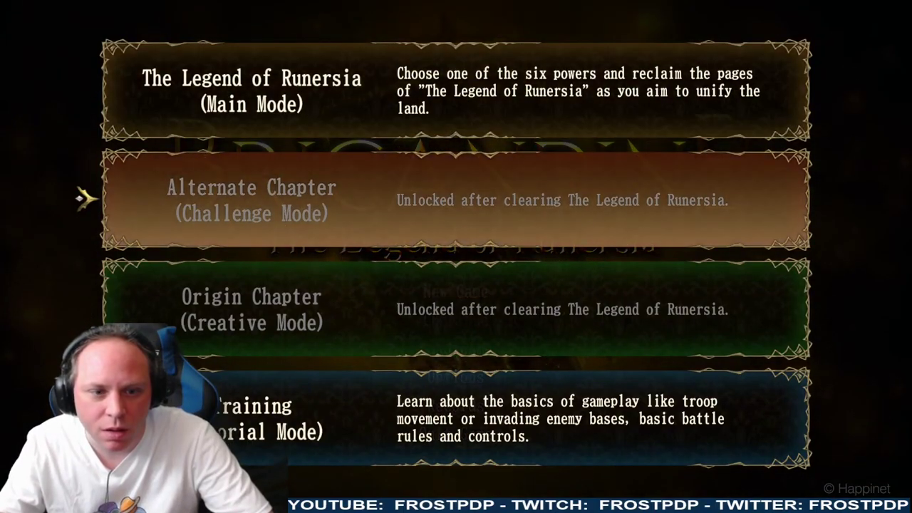
{"action": "key", "text": "Down"}
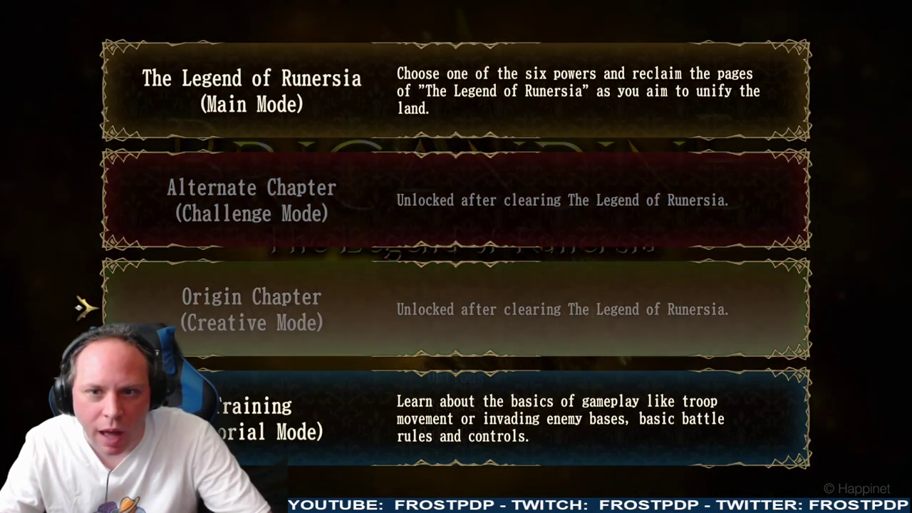
{"action": "key", "text": "Up"}
{"action": "key", "text": "Up"}
{"action": "key", "text": "Down"}
{"action": "key", "text": "Down"}
{"action": "key", "text": "Up"}
{"action": "key", "text": "Up"}
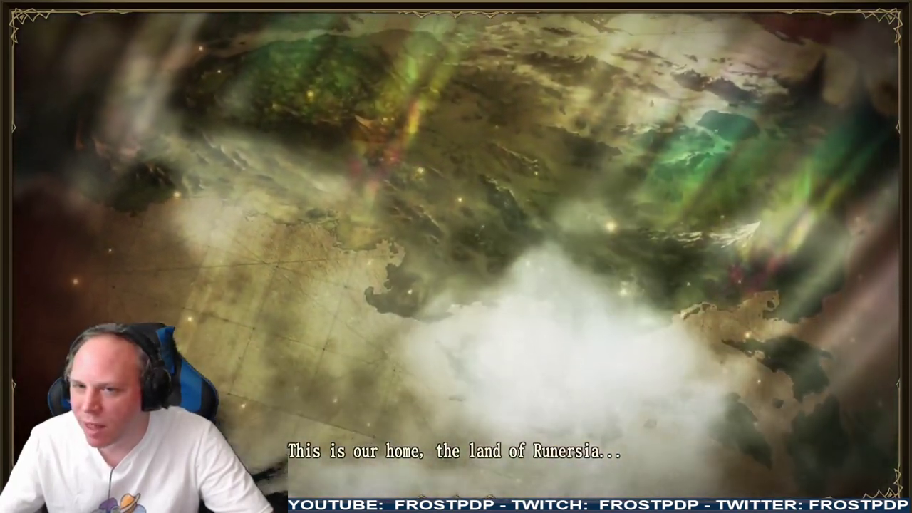
{"action": "key", "text": "Escape"}
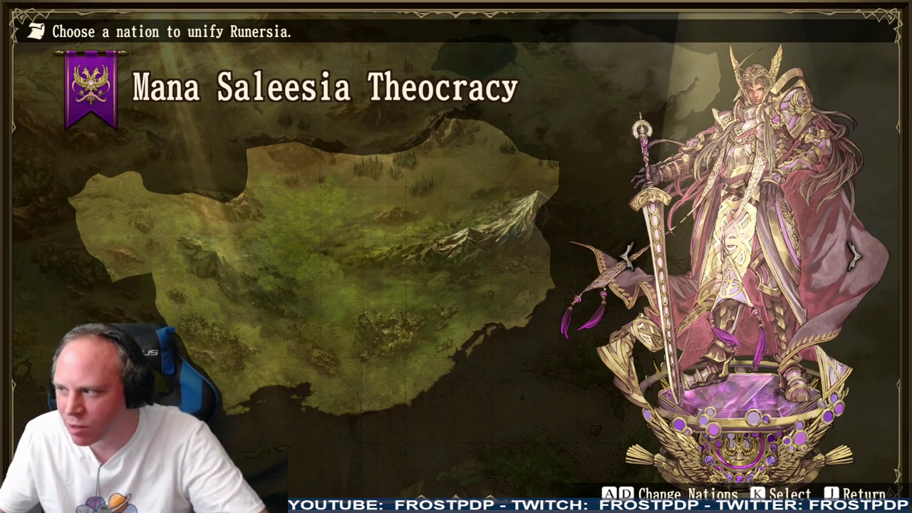
Start as the Mana Saleesia Theocracy on custom HARD difficulty with a 2.5-year limit and All Nations 2x Mana and EXP, skipping the story scene.
{"action": "key", "text": "k"}
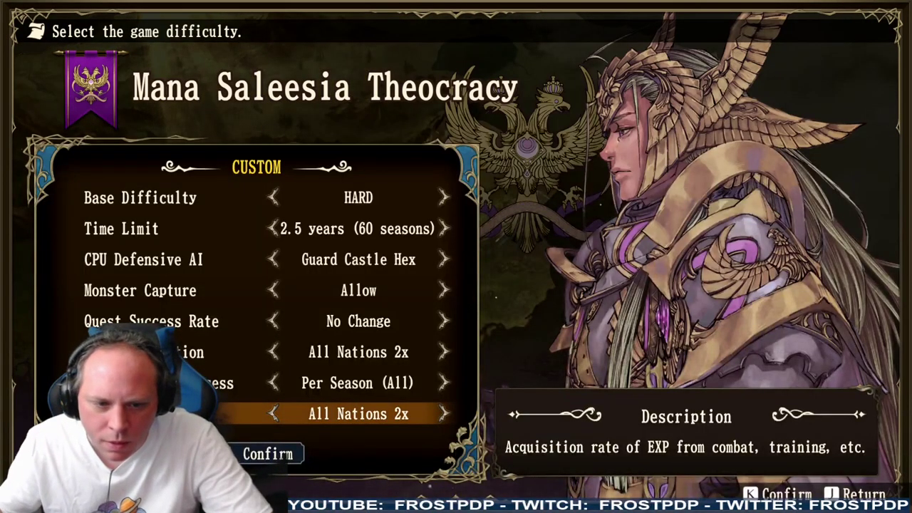
{"action": "key", "text": "Up"}
{"action": "key", "text": "Up"}
{"action": "key", "text": "Up"}
{"action": "key", "text": "Up"}
{"action": "key", "text": "Up"}
{"action": "key", "text": "Up"}
{"action": "key", "text": "Up"}
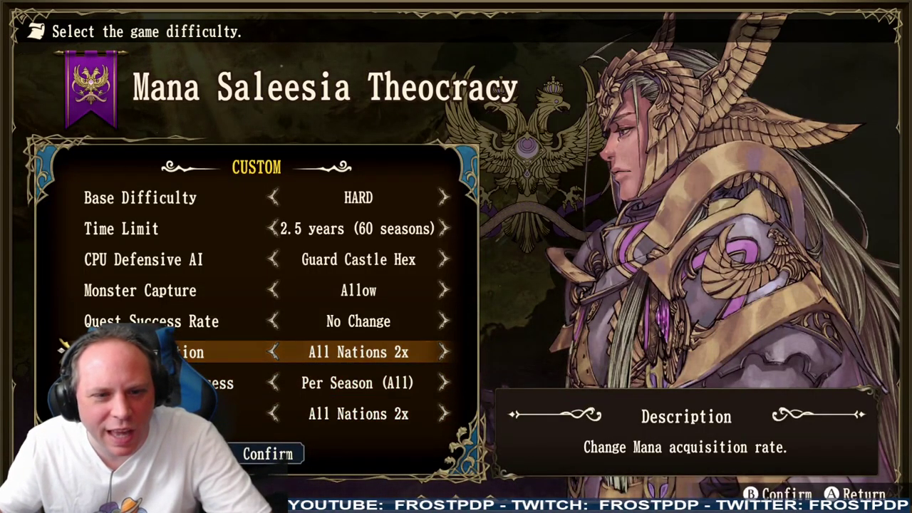
{"action": "key", "text": "Down"}
{"action": "key", "text": "Down"}
{"action": "key", "text": "Down"}
{"action": "key", "text": "Down"}
{"action": "key", "text": "Down"}
{"action": "key", "text": "Down"}
{"action": "key", "text": "Down"}
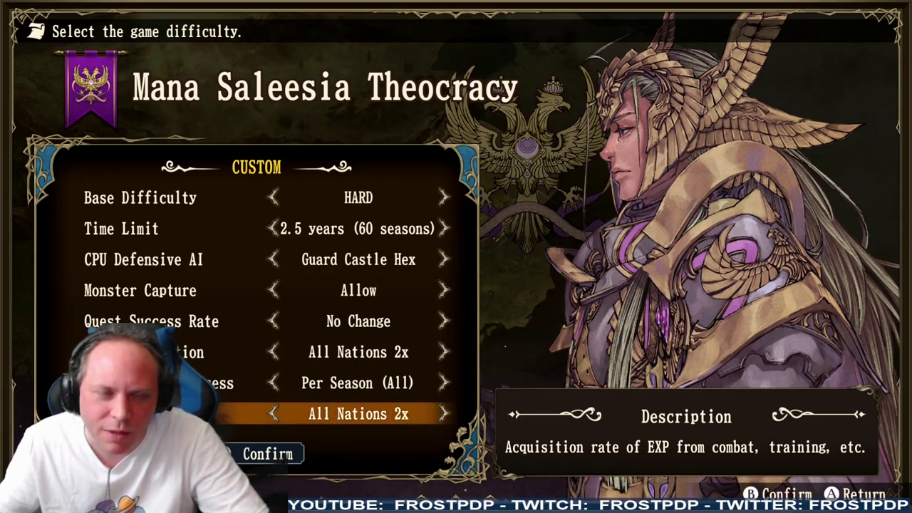
{"action": "key", "text": "Return"}
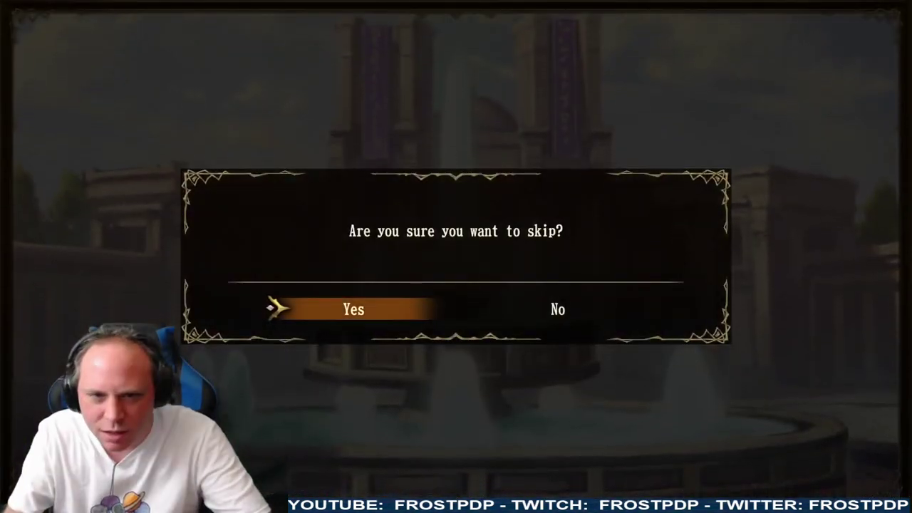
{"action": "key", "text": "Return"}
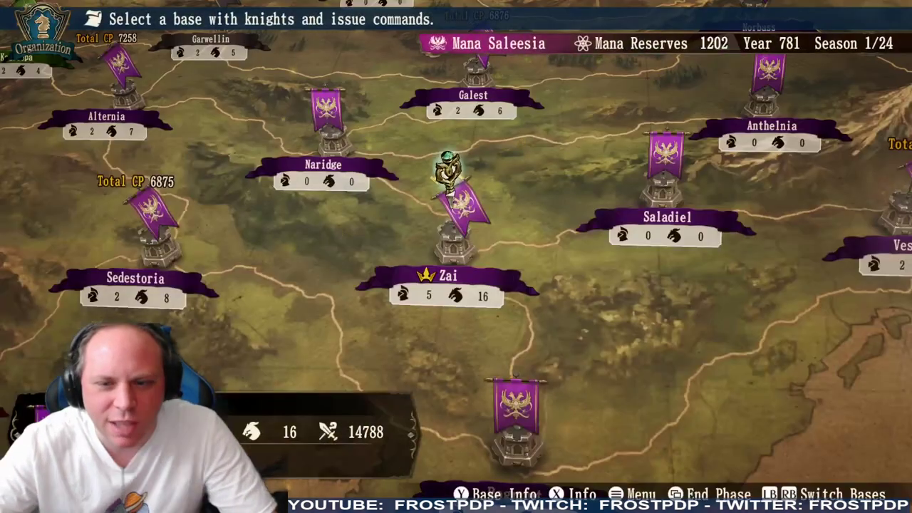
Examine the knights and monsters in each troop stationed at Zai, and return to the map.
{"action": "key", "text": "Return"}
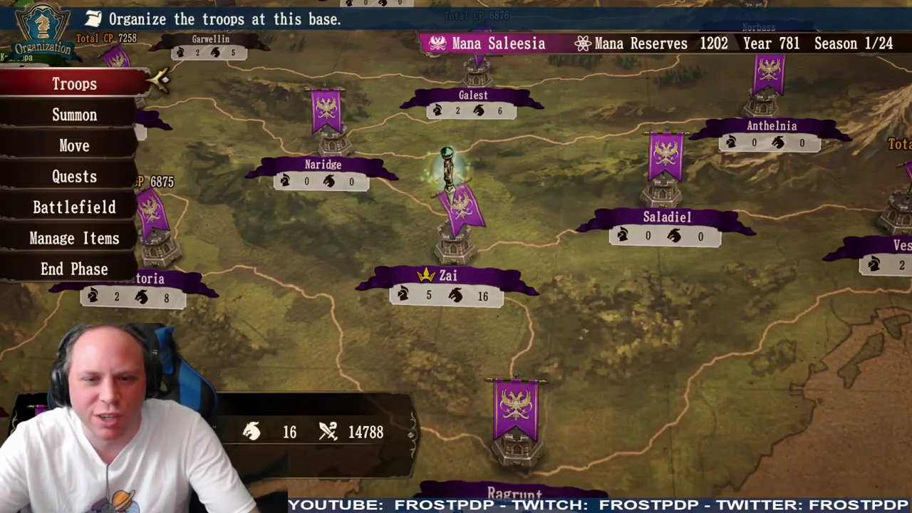
{"action": "key", "text": "Return"}
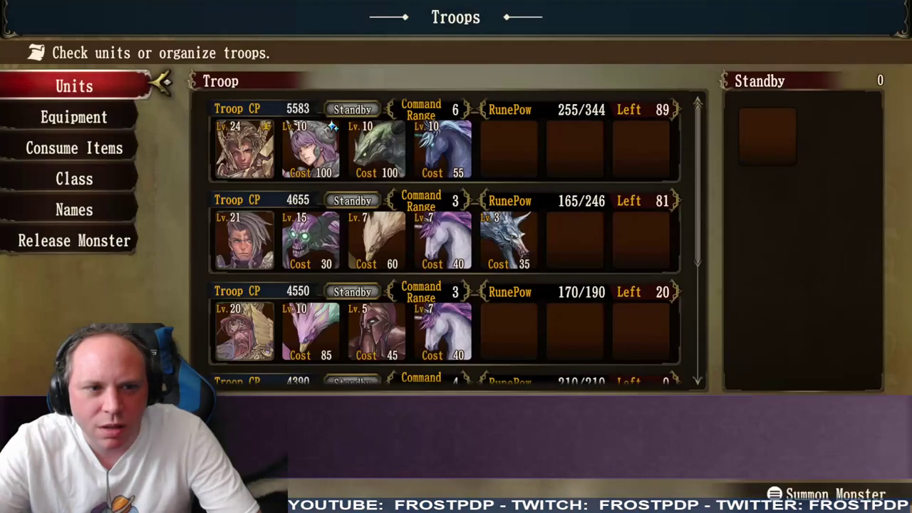
{"action": "key", "text": "Return"}
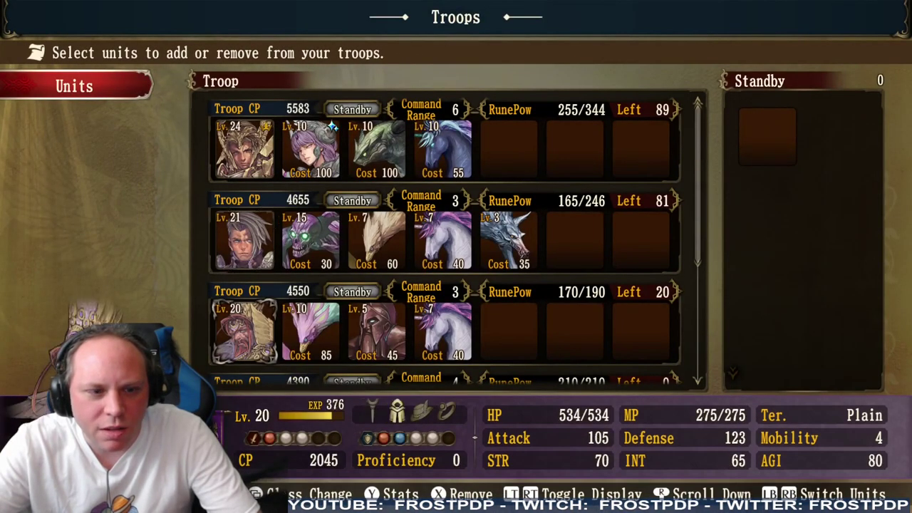
{"action": "key", "text": "Down"}
{"action": "key", "text": "Down"}
{"action": "key", "text": "Down"}
{"action": "key", "text": "Down"}
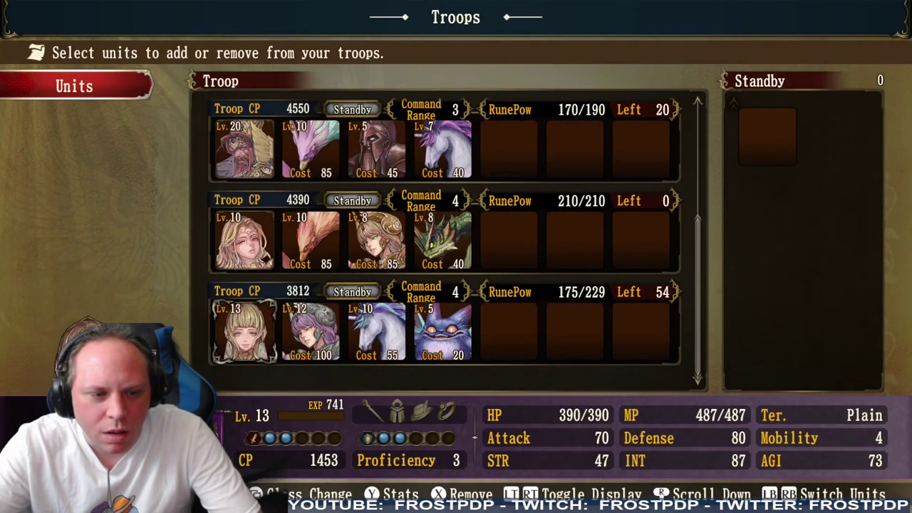
{"action": "key", "text": "Up"}
{"action": "key", "text": "Up"}
{"action": "key", "text": "Up"}
{"action": "key", "text": "Up"}
{"action": "key", "text": "Escape"}
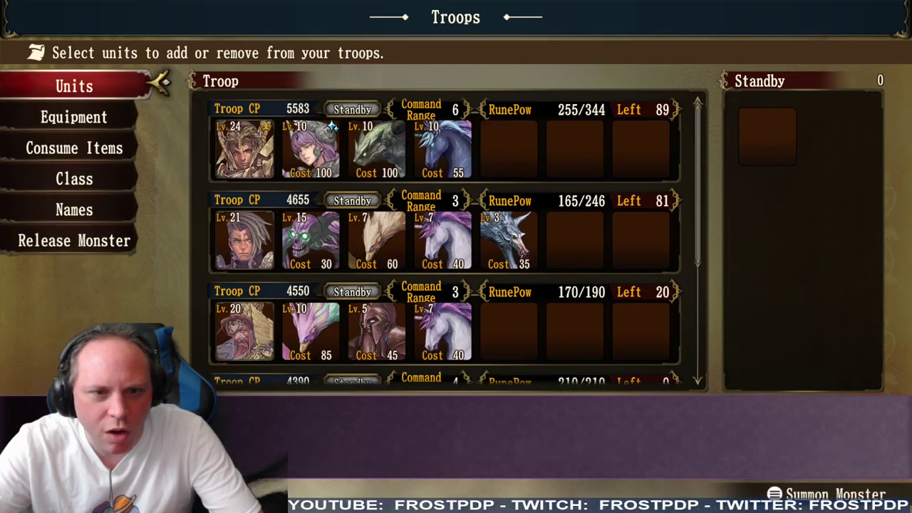
{"action": "key", "text": "Escape"}
{"action": "key", "text": "Up"}
{"action": "key", "text": "Escape"}
Examine the knights and monsters in the troops stationed at Galest, and return to the map.
{"action": "key", "text": "Up"}
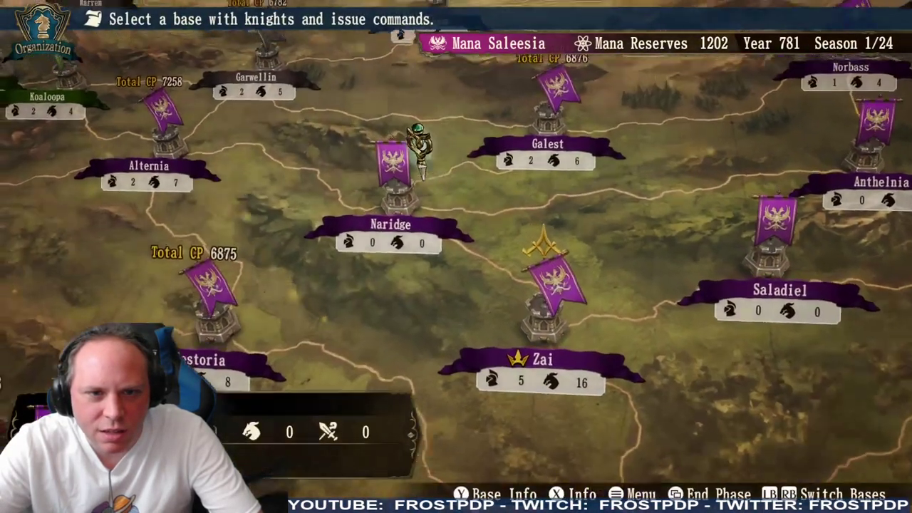
{"action": "key", "text": "Return"}
{"action": "key", "text": "Escape"}
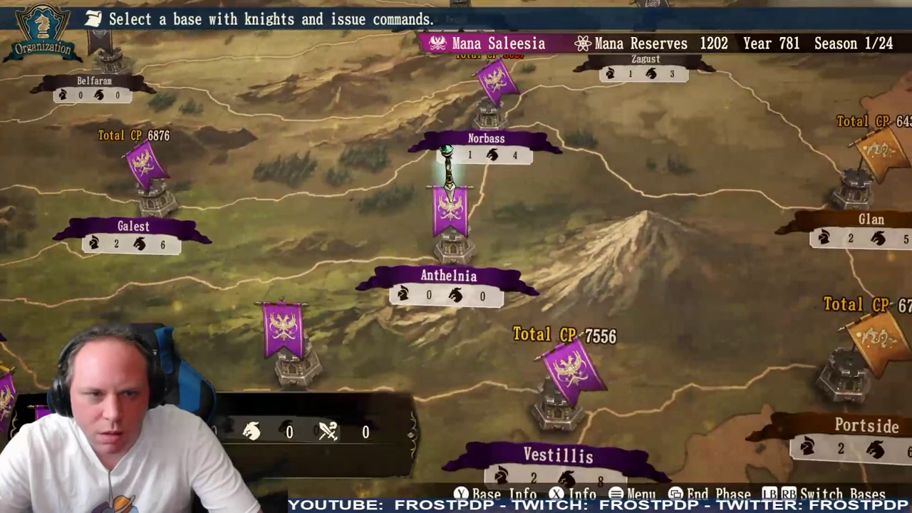
{"action": "key", "text": "Up"}
{"action": "key", "text": "Return"}
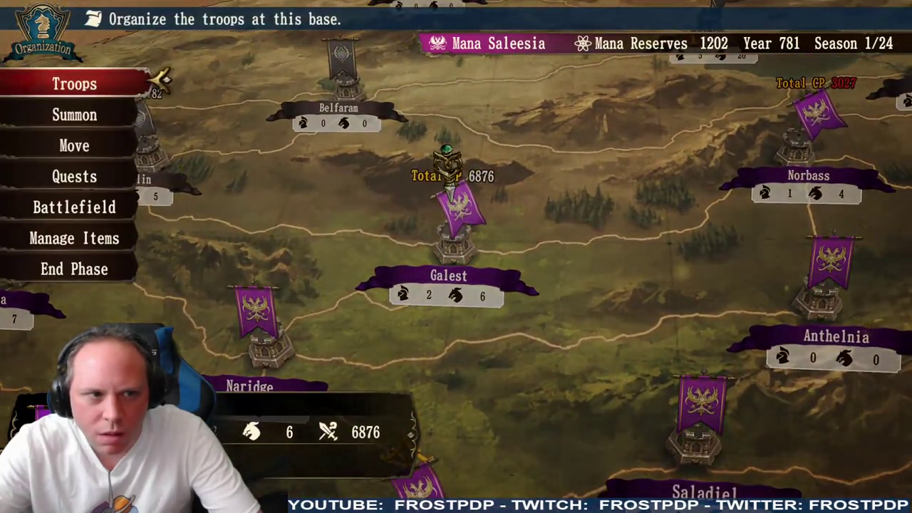
{"action": "key", "text": "Return"}
{"action": "key", "text": "Return"}
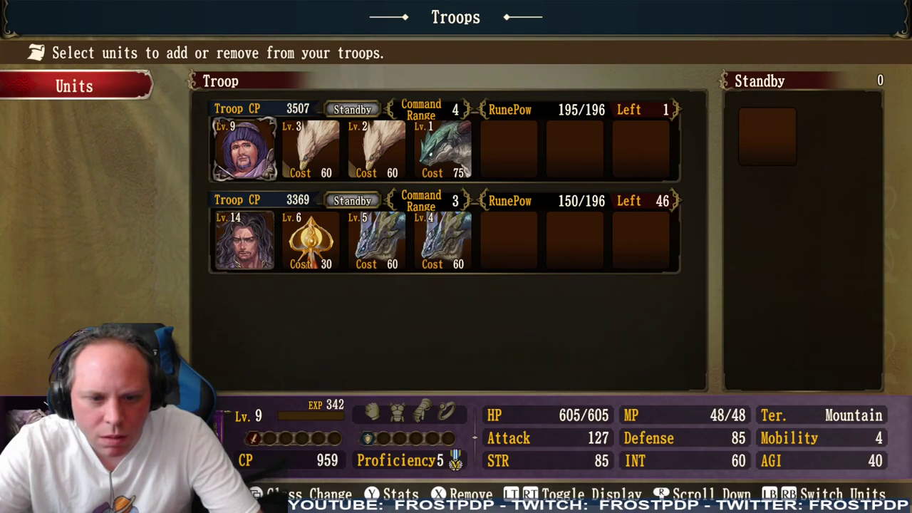
{"action": "key", "text": "Escape"}
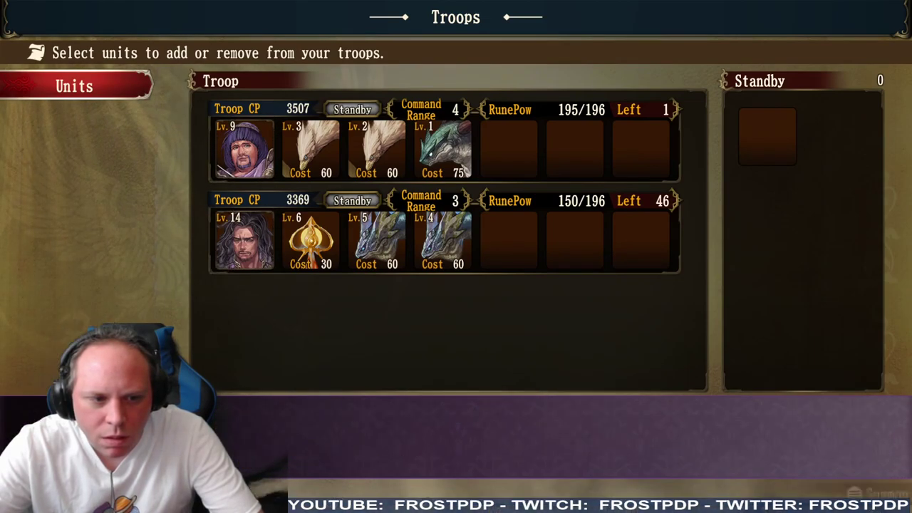
{"action": "key", "text": "Escape"}
{"action": "key", "text": "Escape"}
{"action": "key", "text": "Escape"}
Examine the knight and monsters in the troop stationed at Norbass, and return to the map.
{"action": "key", "text": "Right"}
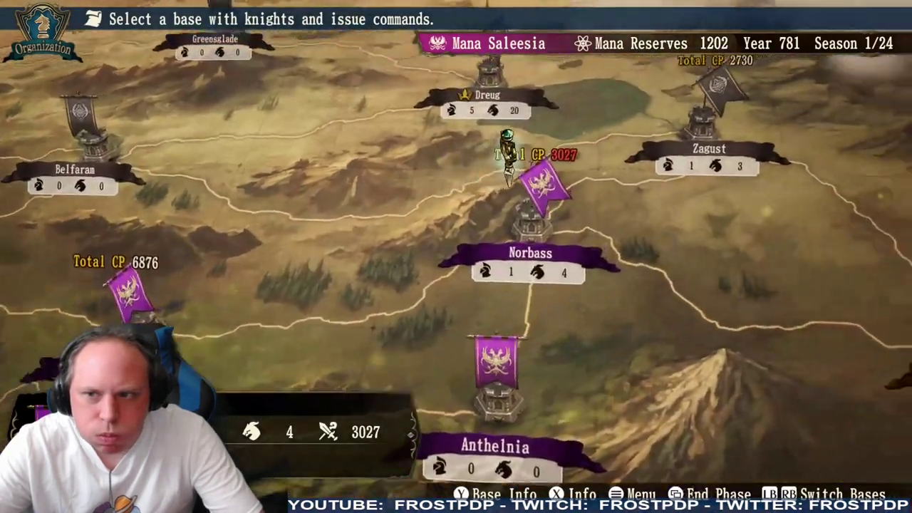
{"action": "key", "text": "Return"}
{"action": "key", "text": "Return"}
{"action": "key", "text": "Return"}
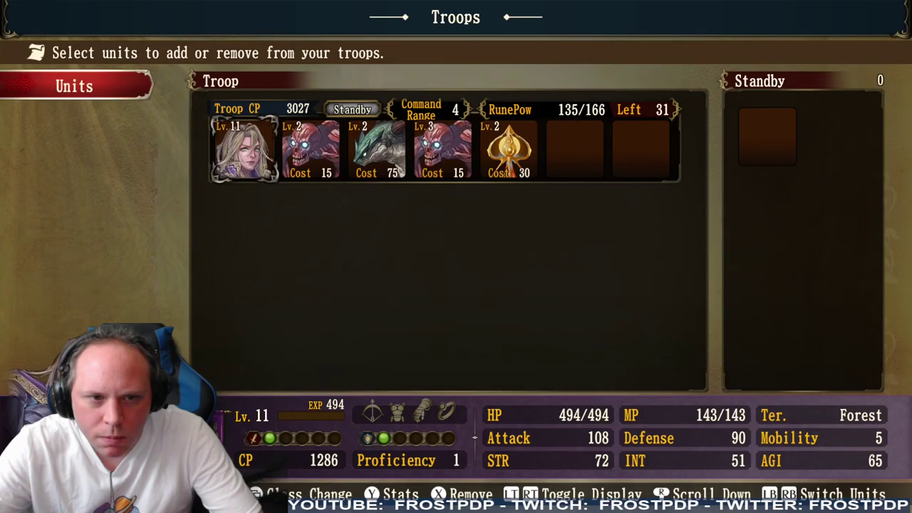
{"action": "key", "text": "Escape"}
{"action": "key", "text": "Escape"}
{"action": "key", "text": "Escape"}
Open the Fighter Type class options for the level 21 Paladin stationed at Zai.
{"action": "key", "text": "Down"}
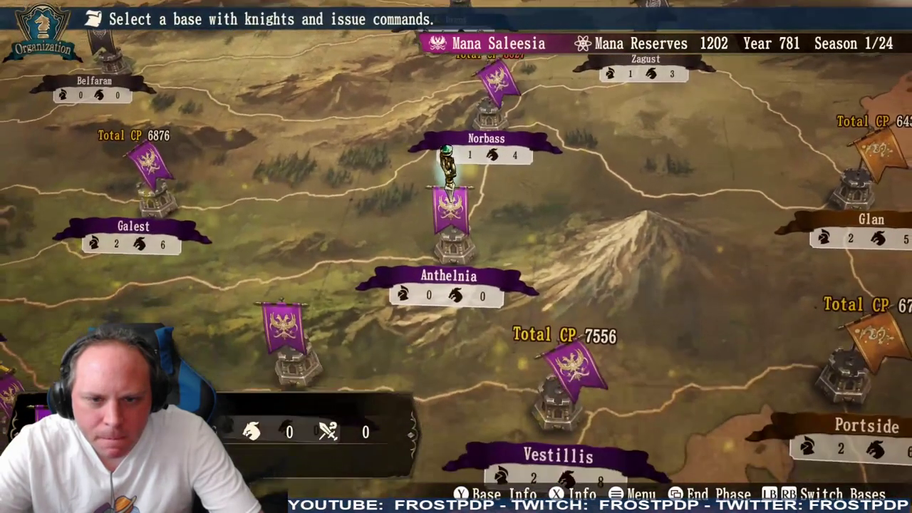
{"action": "key", "text": "Down"}
{"action": "key", "text": "Down"}
{"action": "key", "text": "Return"}
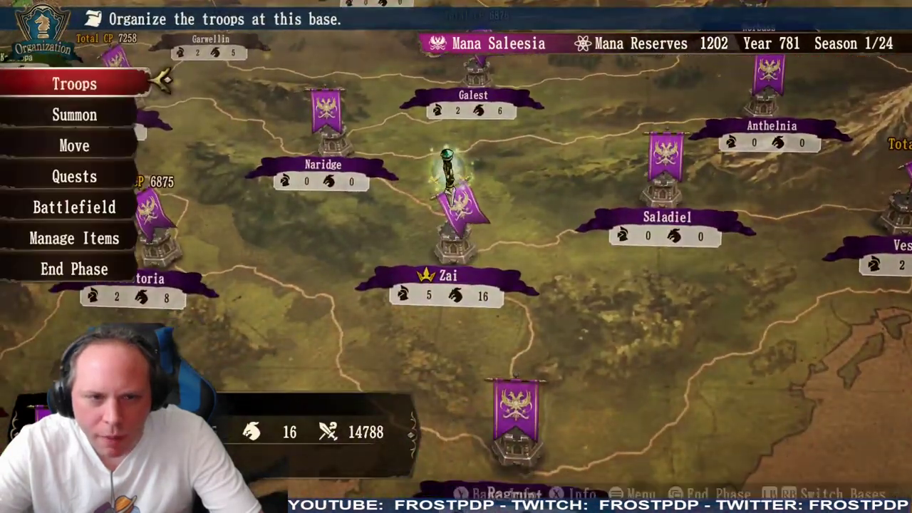
{"action": "key", "text": "Down"}
{"action": "key", "text": "Up"}
{"action": "key", "text": "Return"}
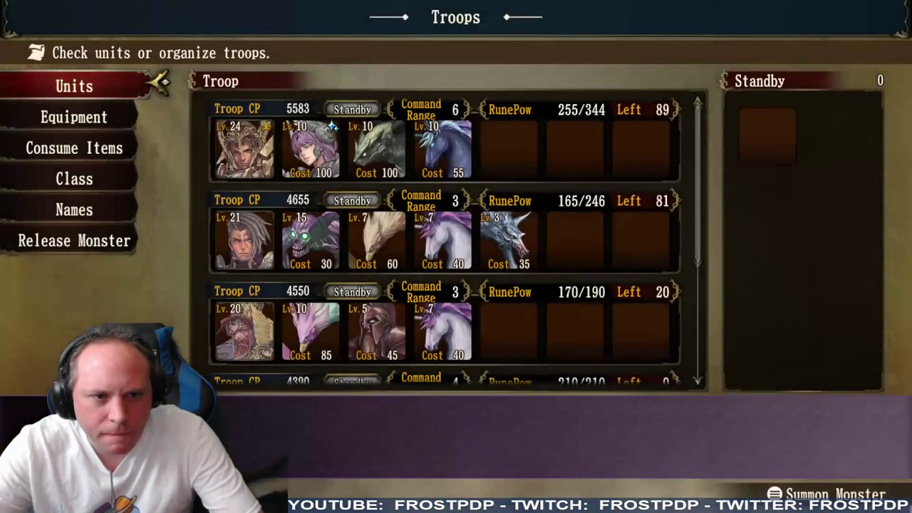
{"action": "key", "text": "Down"}
{"action": "key", "text": "Down"}
{"action": "key", "text": "Return"}
{"action": "key", "text": "Escape"}
{"action": "key", "text": "Down"}
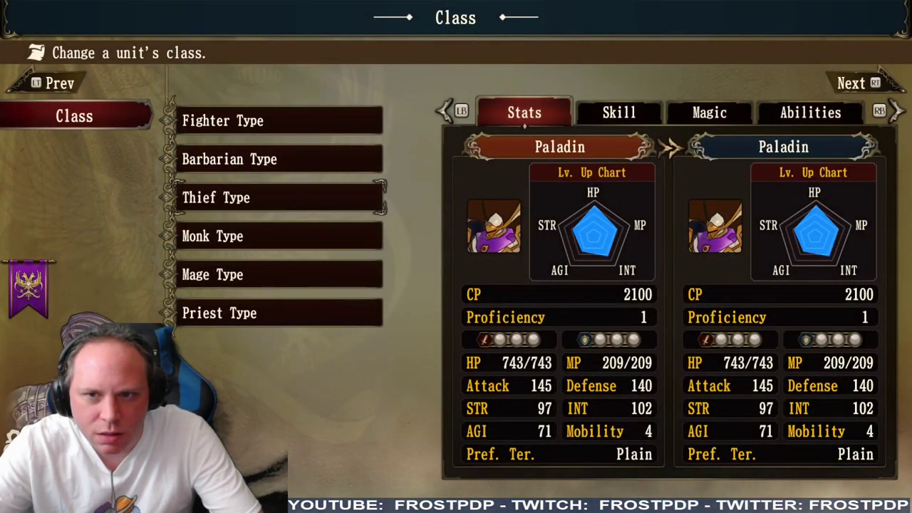
{"action": "key", "text": "Up"}
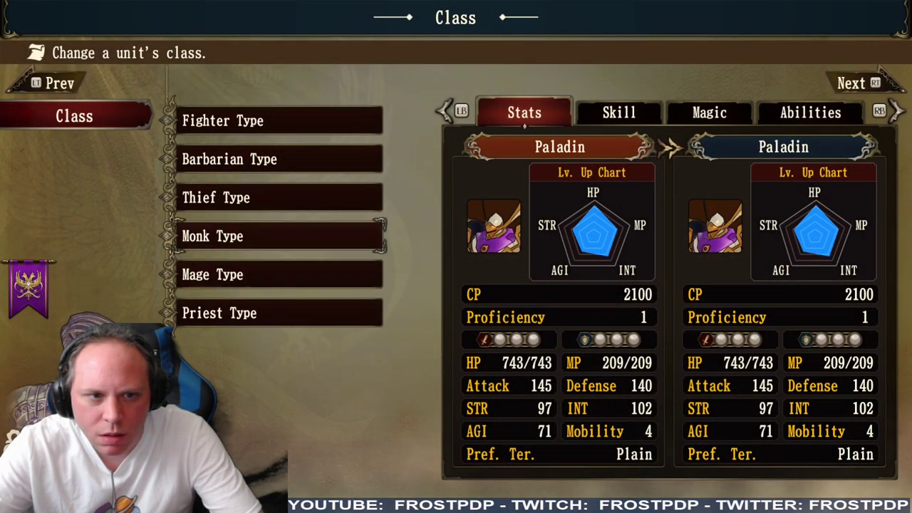
{"action": "key", "text": "Return"}
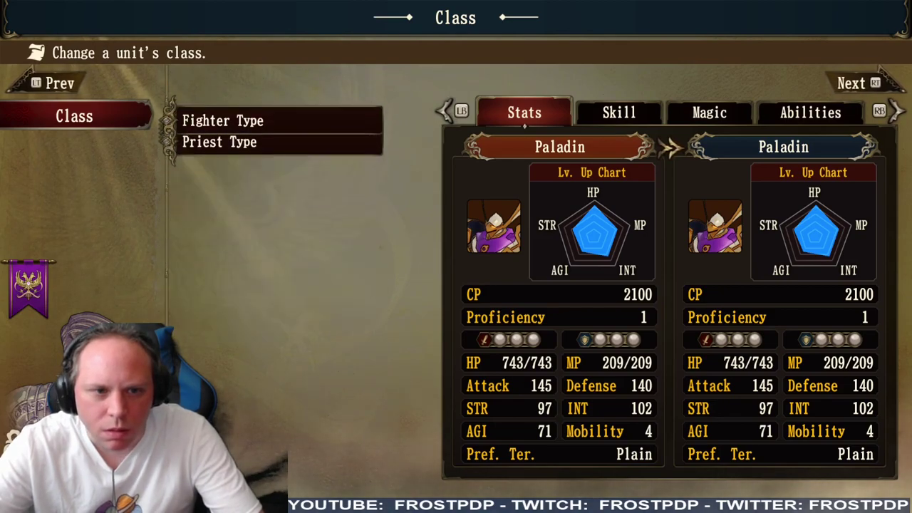
Compare the Paladin's stats with the Dark Knight, Swordsman, Sword Master and Samurai classes, and return to the unit selection.
{"action": "key", "text": "Down"}
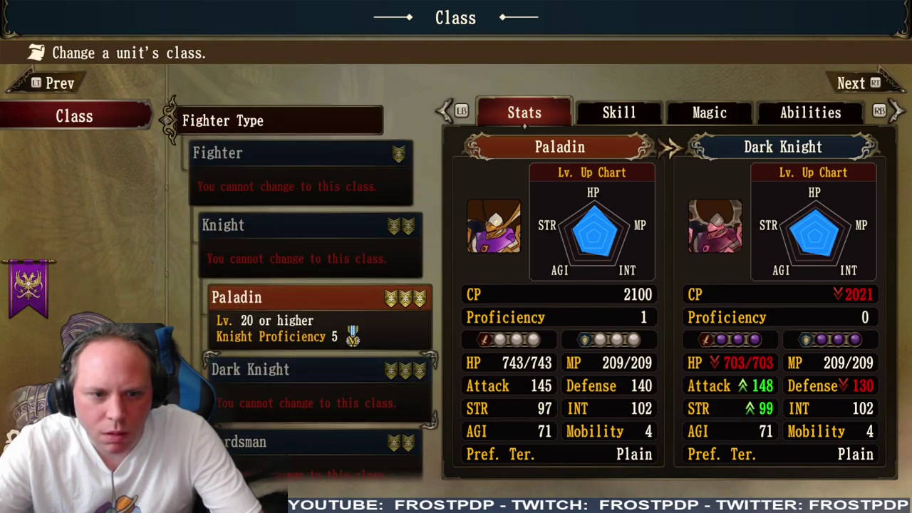
{"action": "key", "text": "Down"}
{"action": "key", "text": "Down"}
{"action": "key", "text": "Down"}
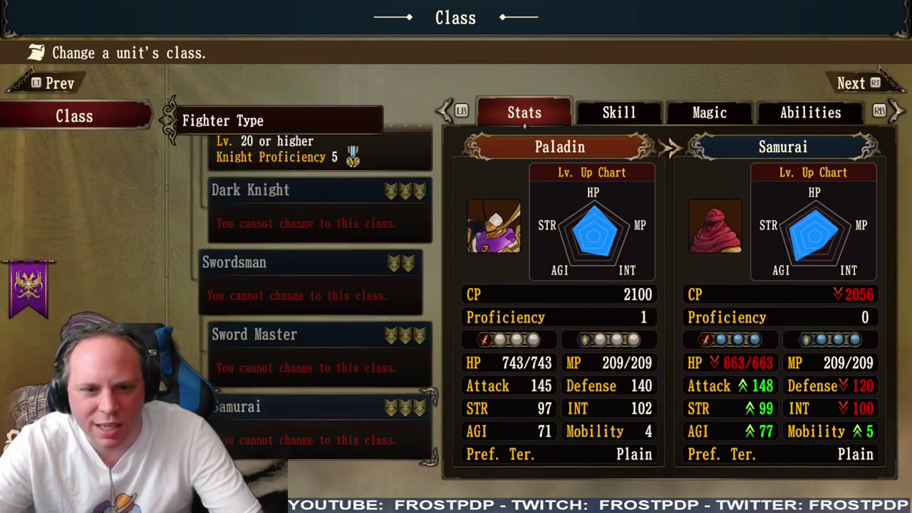
{"action": "key", "text": "Up"}
{"action": "key", "text": "Up"}
{"action": "key", "text": "Up"}
{"action": "key", "text": "Up"}
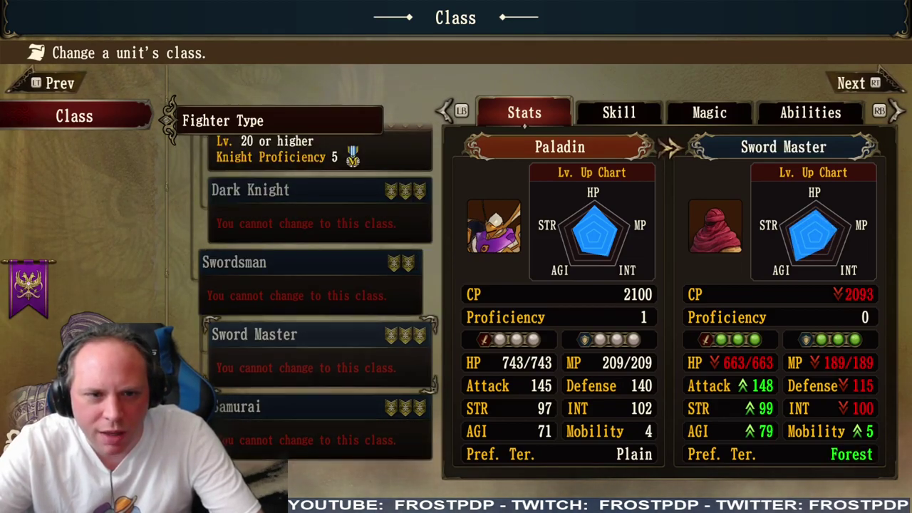
{"action": "key", "text": "Down"}
{"action": "key", "text": "Down"}
{"action": "key", "text": "Down"}
{"action": "key", "text": "Down"}
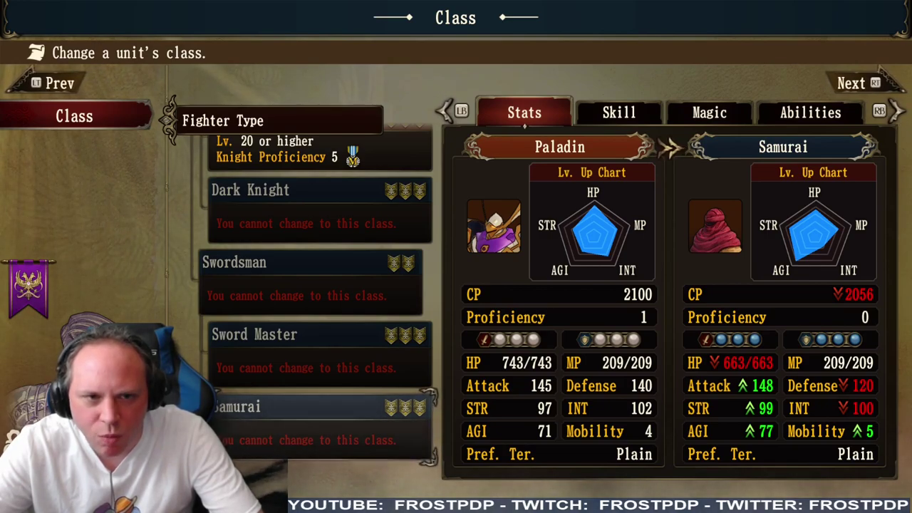
{"action": "key", "text": "Up"}
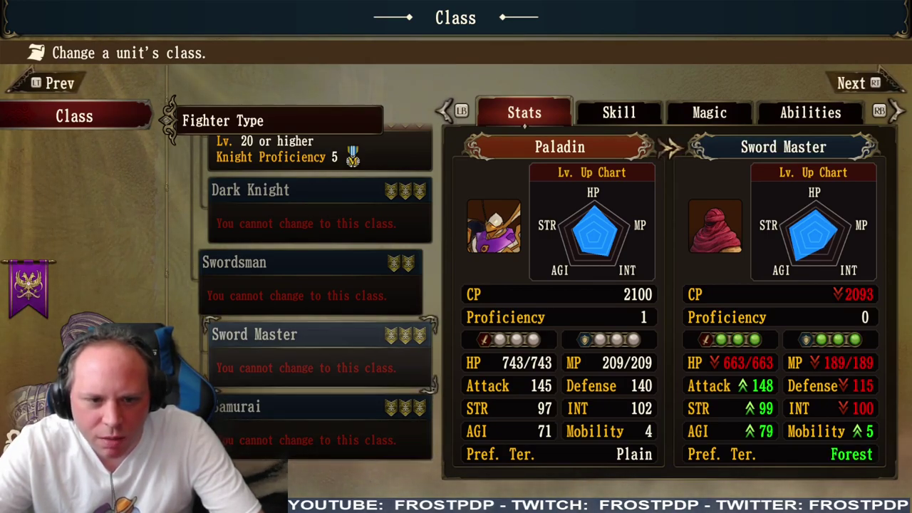
{"action": "key", "text": "Down"}
{"action": "key", "text": "Up"}
{"action": "key", "text": "Down"}
{"action": "key", "text": "Escape"}
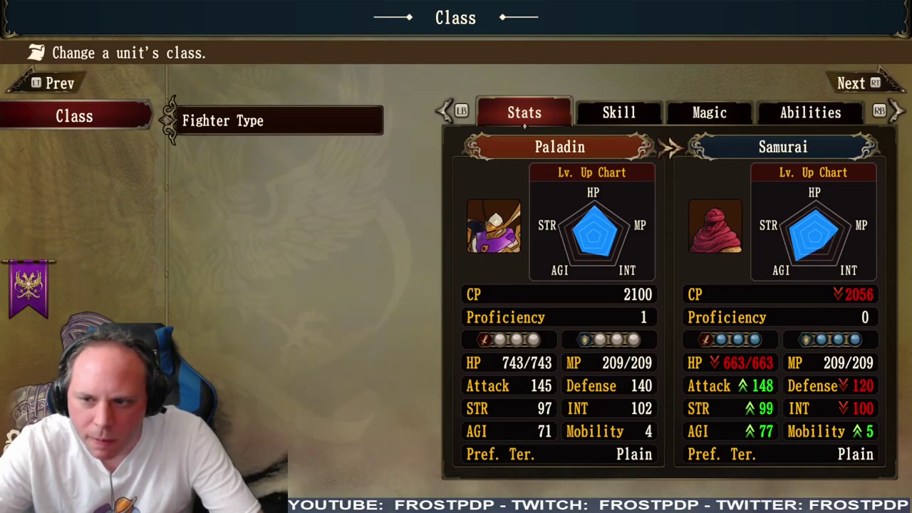
{"action": "key", "text": "Escape"}
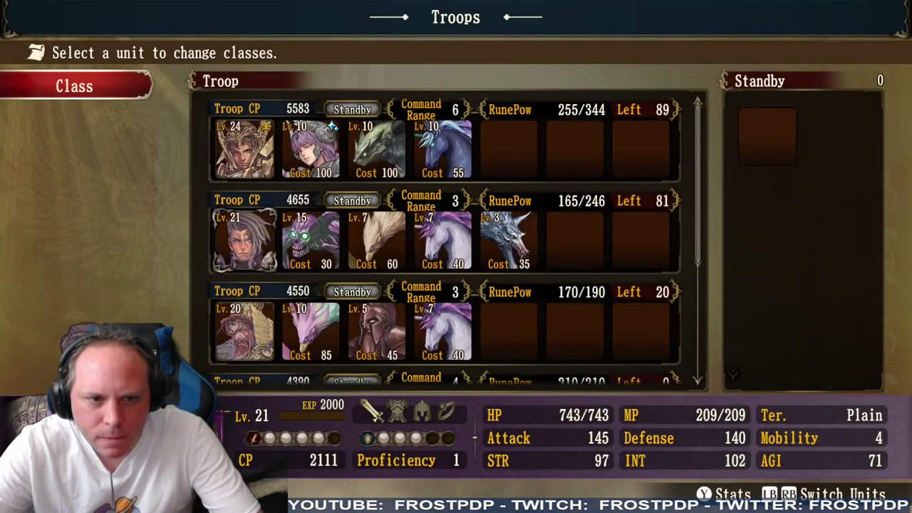
Review the Priest Type classes for the level 20 Cardinal in Zai's third troop.
{"action": "key", "text": "Down"}
{"action": "key", "text": "Return"}
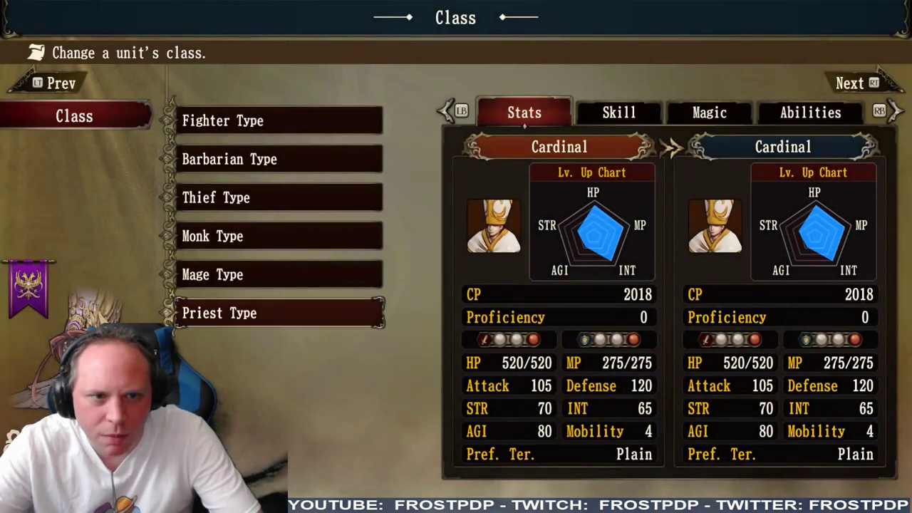
{"action": "key", "text": "Return"}
{"action": "key", "text": "Up"}
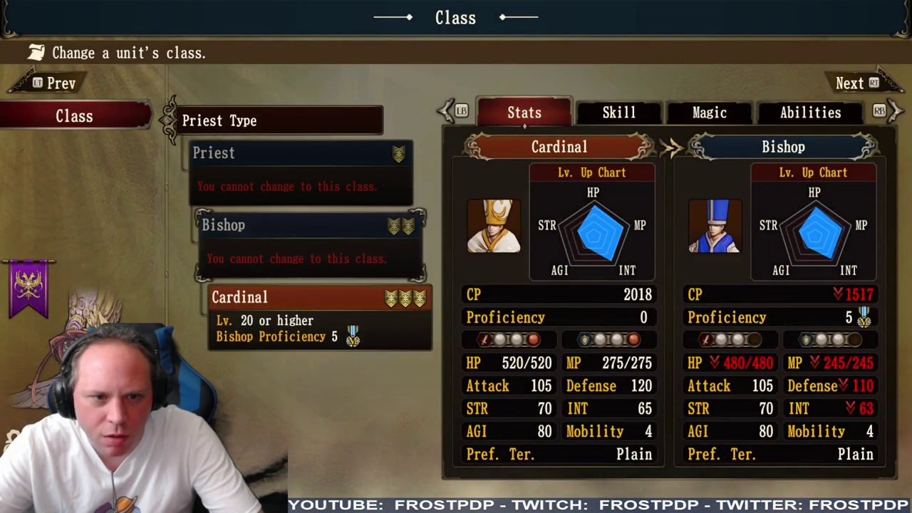
{"action": "key", "text": "Up"}
{"action": "key", "text": "Down"}
{"action": "key", "text": "Down"}
{"action": "key", "text": "Escape"}
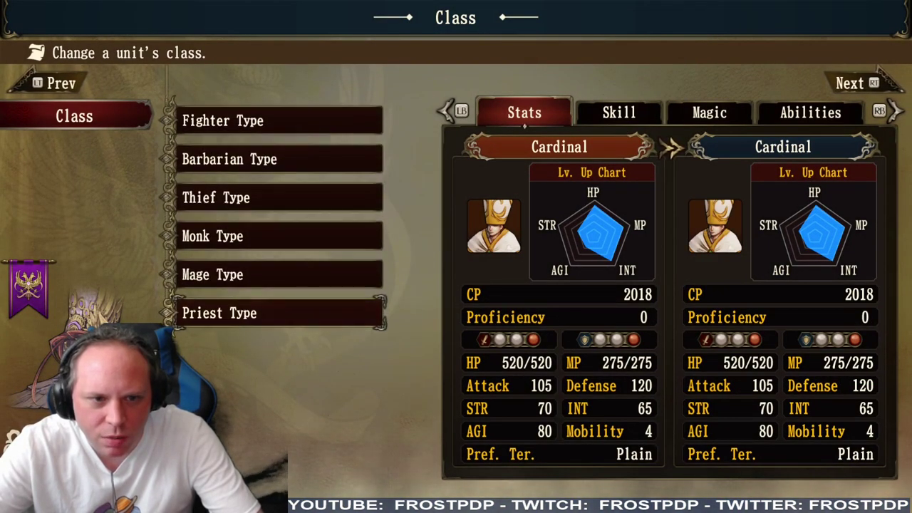
Compare the Cardinal's stats with the Mage Type classes from Mage to Druid, and leave the Troops screen without changing class.
{"action": "key", "text": "Return"}
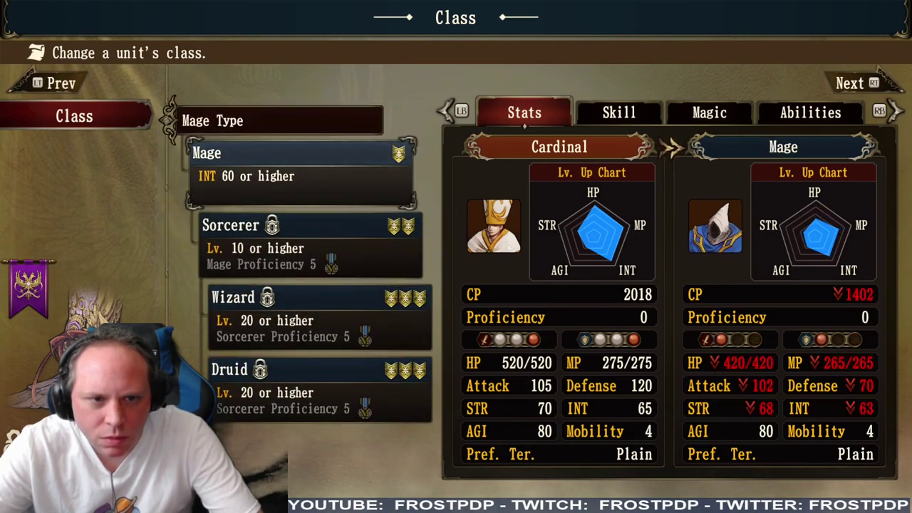
{"action": "key", "text": "Down"}
{"action": "key", "text": "Down"}
{"action": "key", "text": "Down"}
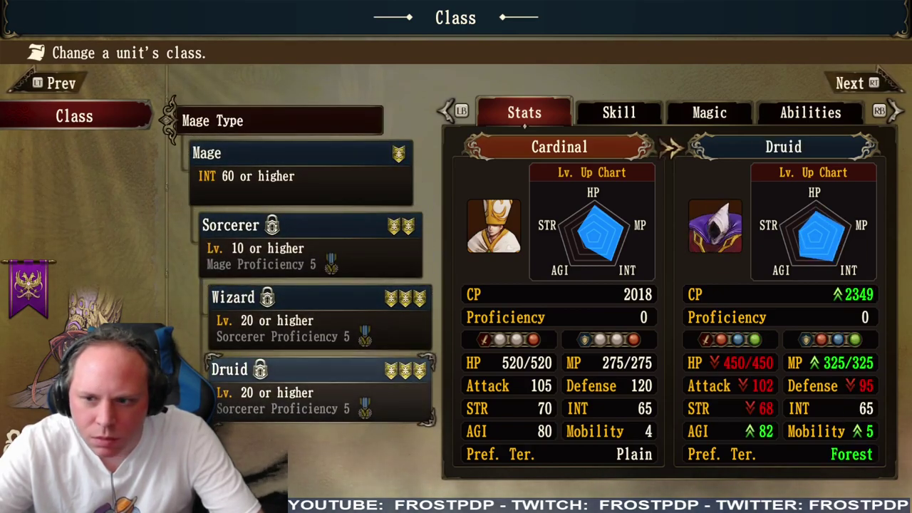
{"action": "key", "text": "Up"}
{"action": "key", "text": "Down"}
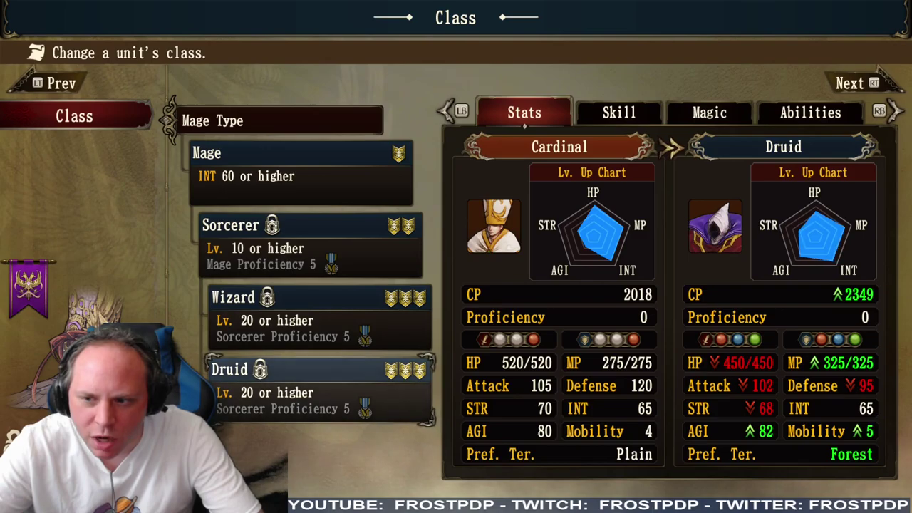
{"action": "key", "text": "Up"}
{"action": "key", "text": "Down"}
{"action": "key", "text": "Escape"}
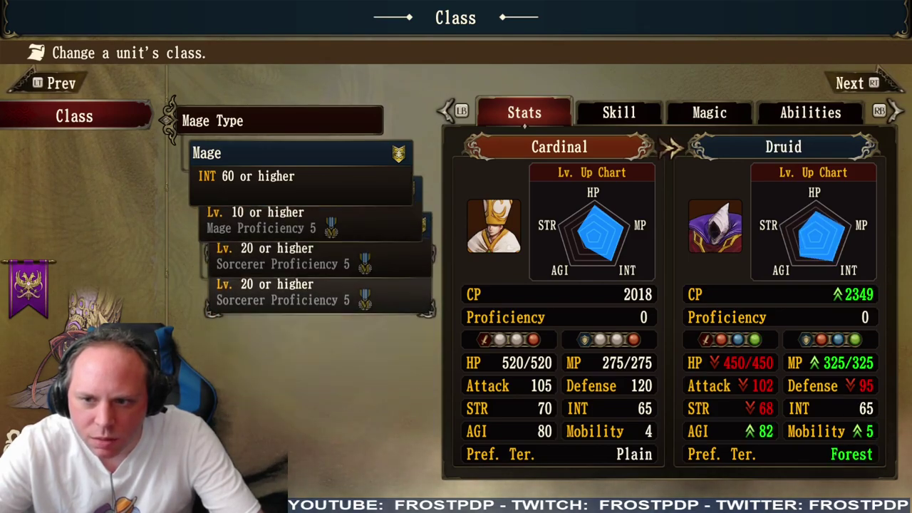
{"action": "key", "text": "Escape"}
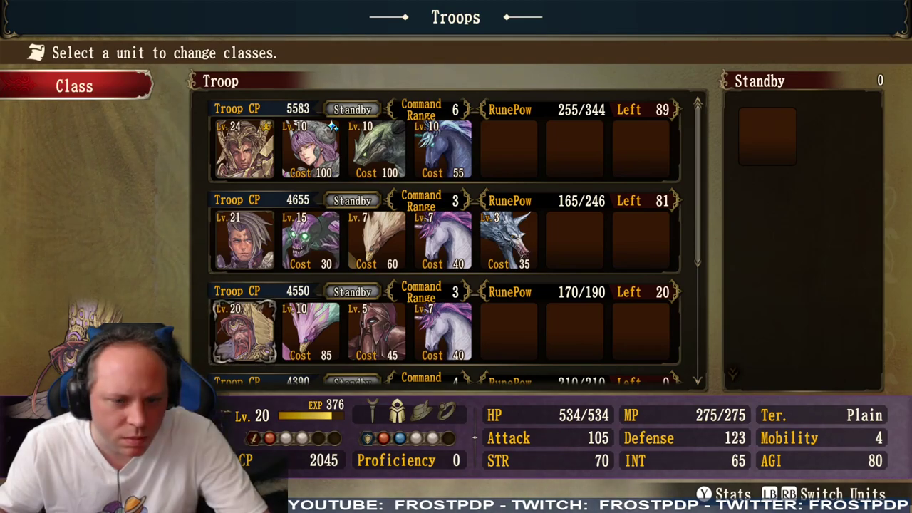
{"action": "key", "text": "Escape"}
{"action": "key", "text": "Down"}
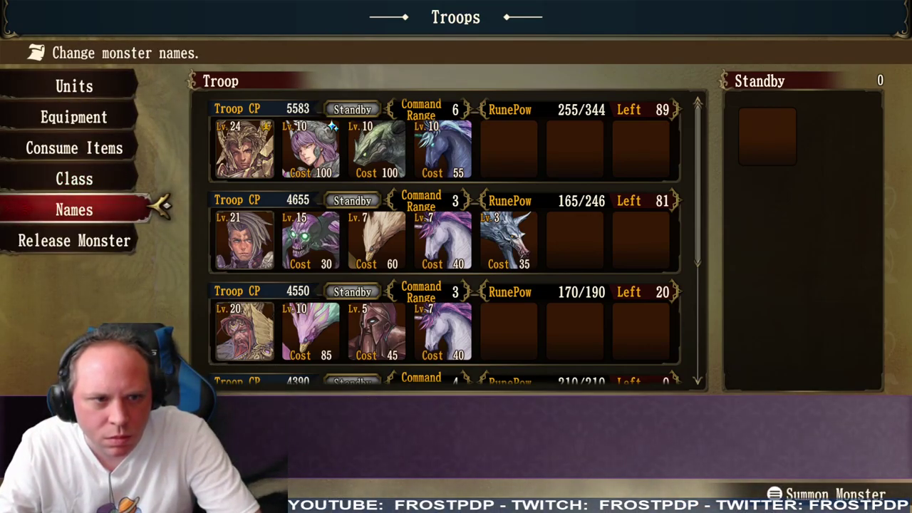
{"action": "key", "text": "Escape"}
{"action": "key", "text": "Escape"}
{"action": "key", "text": "Escape"}
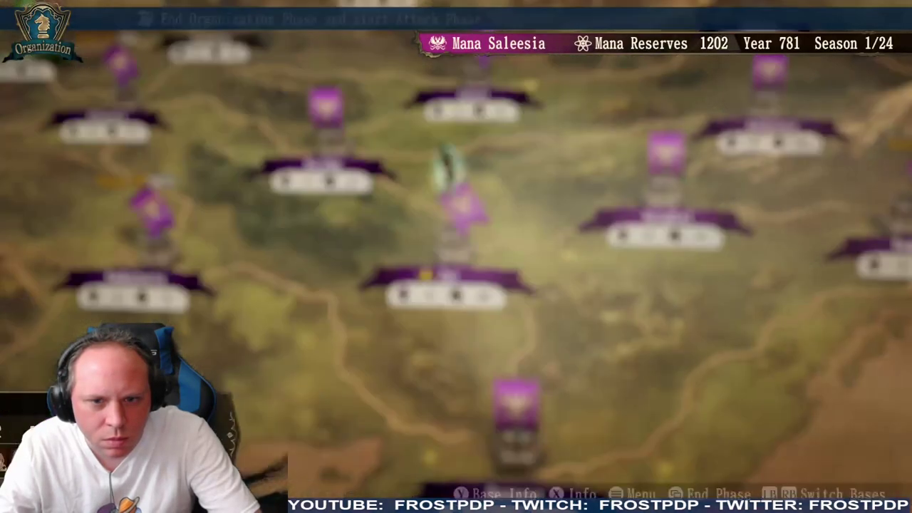
{"action": "key", "text": "Down"}
{"action": "key", "text": "Down"}
{"action": "key", "text": "Down"}
{"action": "key", "text": "Down"}
{"action": "key", "text": "Down"}
{"action": "key", "text": "Down"}
{"action": "key", "text": "Down"}
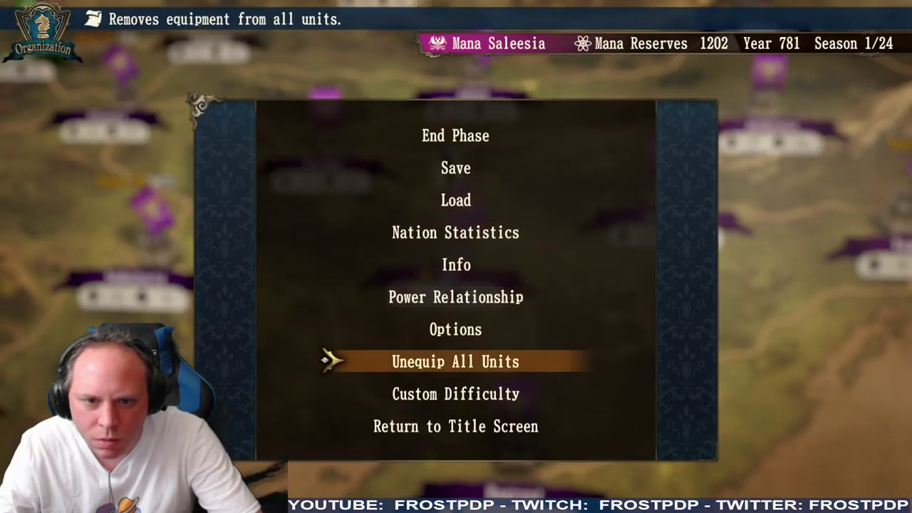
{"action": "key", "text": "Up"}
{"action": "key", "text": "Up"}
{"action": "key", "text": "Up"}
{"action": "key", "text": "Up"}
{"action": "key", "text": "Up"}
{"action": "key", "text": "Up"}
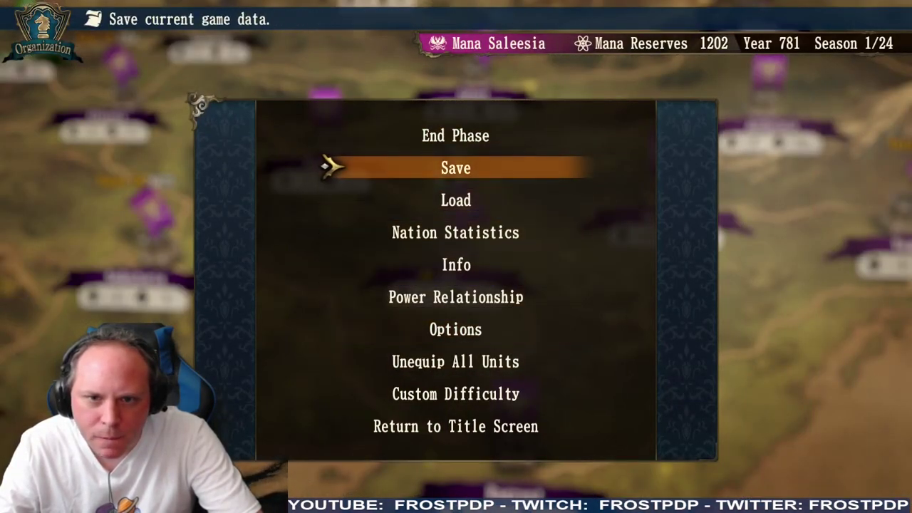
{"action": "key", "text": "Down"}
{"action": "key", "text": "Down"}
{"action": "key", "text": "Down"}
{"action": "key", "text": "Up"}
{"action": "key", "text": "Escape"}
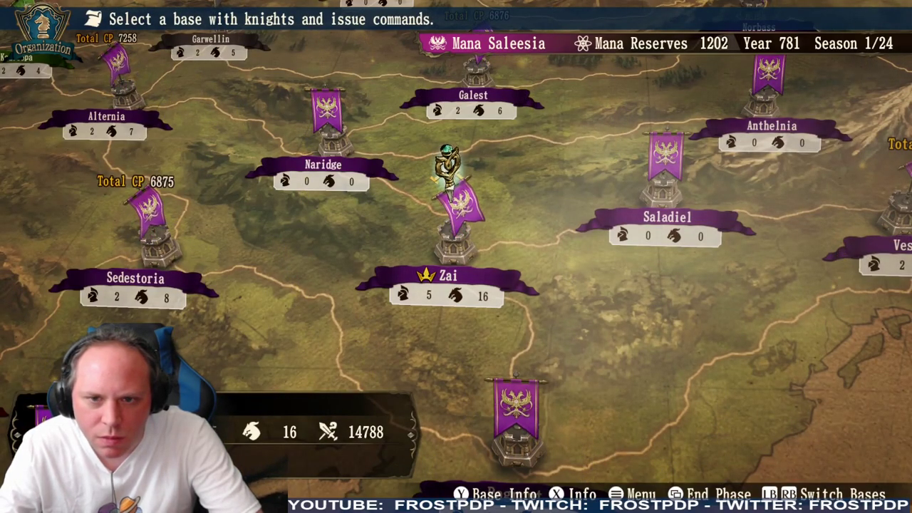
{"action": "key", "text": "BackSpace"}
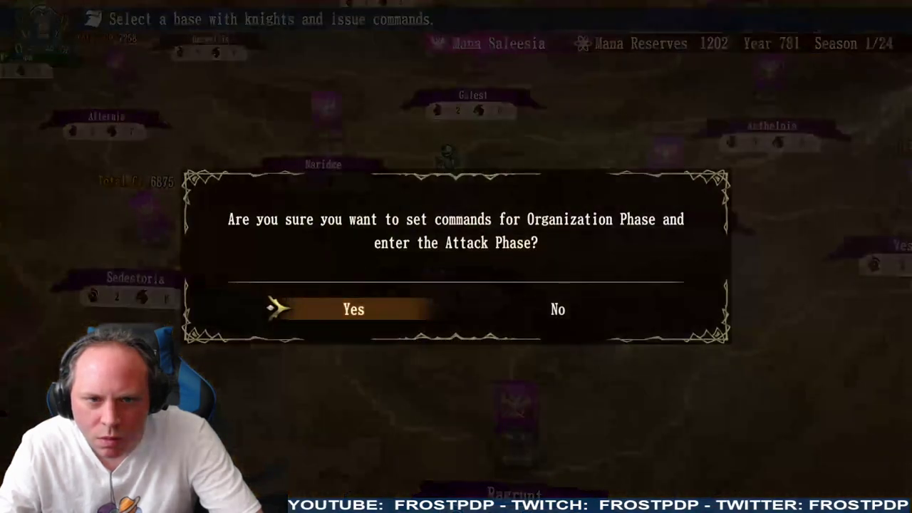
{"action": "key", "text": "Escape"}
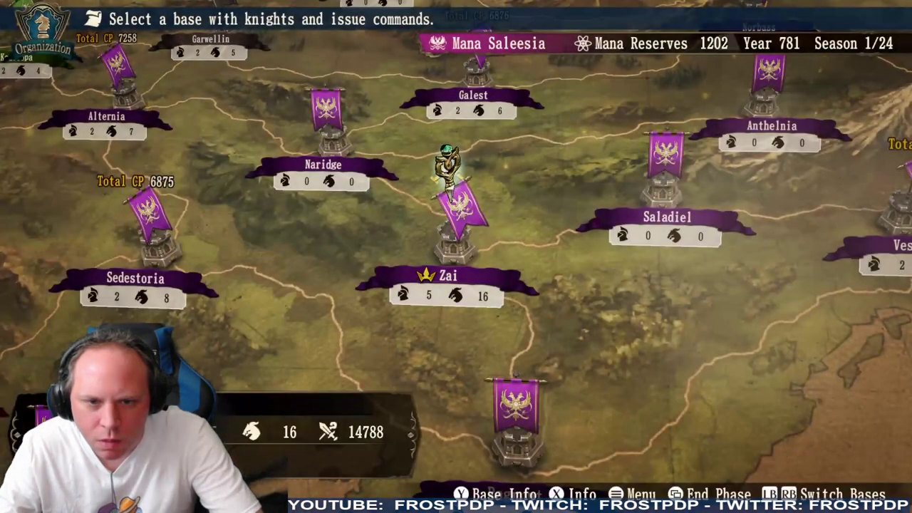
{"action": "key", "text": "Escape"}
{"action": "key", "text": "Down"}
{"action": "key", "text": "Down"}
{"action": "key", "text": "Down"}
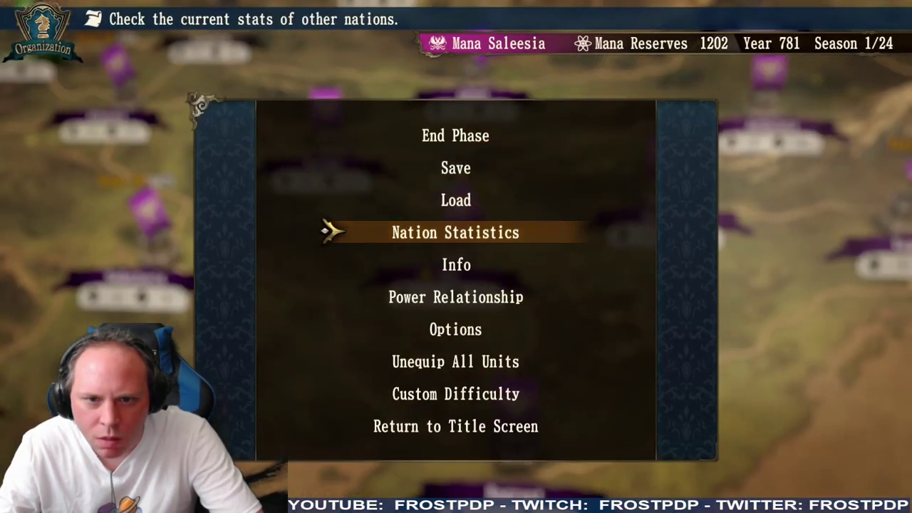
{"action": "key", "text": "Down"}
{"action": "key", "text": "Down"}
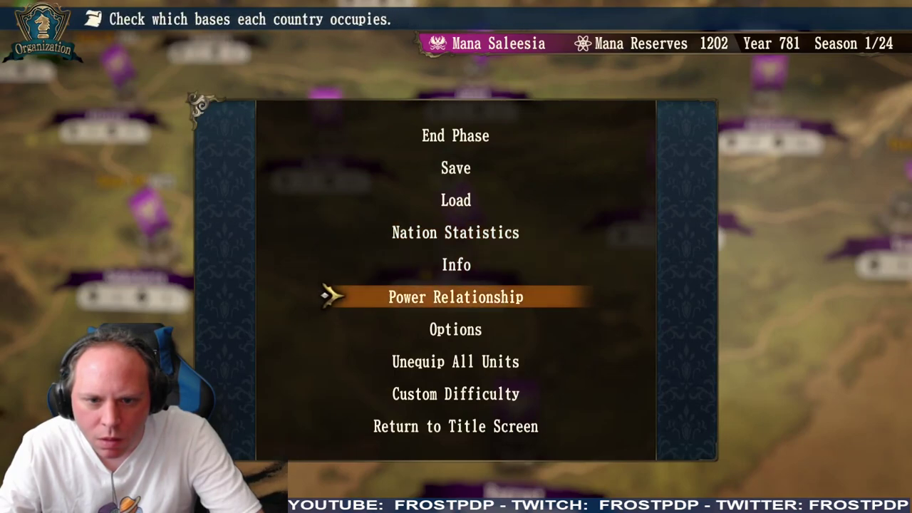
{"action": "key", "text": "Escape"}
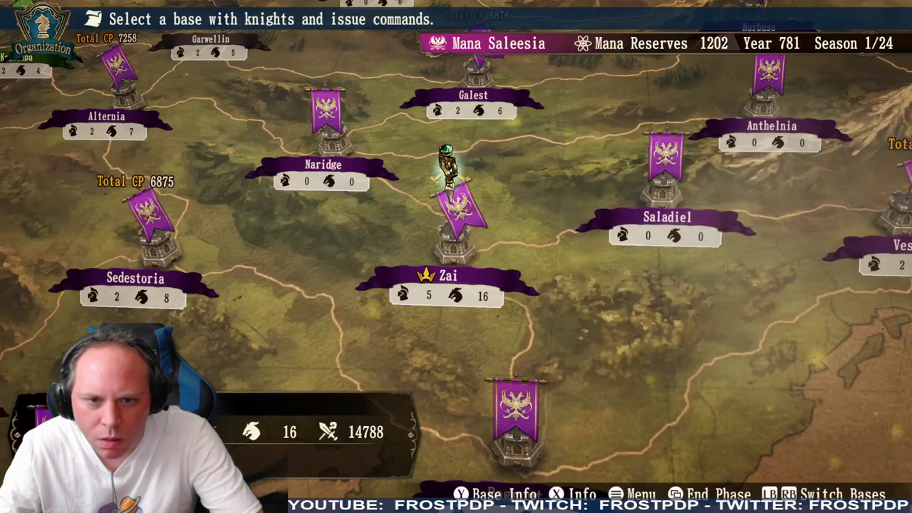
{"action": "key", "text": "Escape"}
{"action": "key", "text": "Down"}
{"action": "key", "text": "Down"}
{"action": "key", "text": "Down"}
{"action": "key", "text": "Down"}
{"action": "key", "text": "Down"}
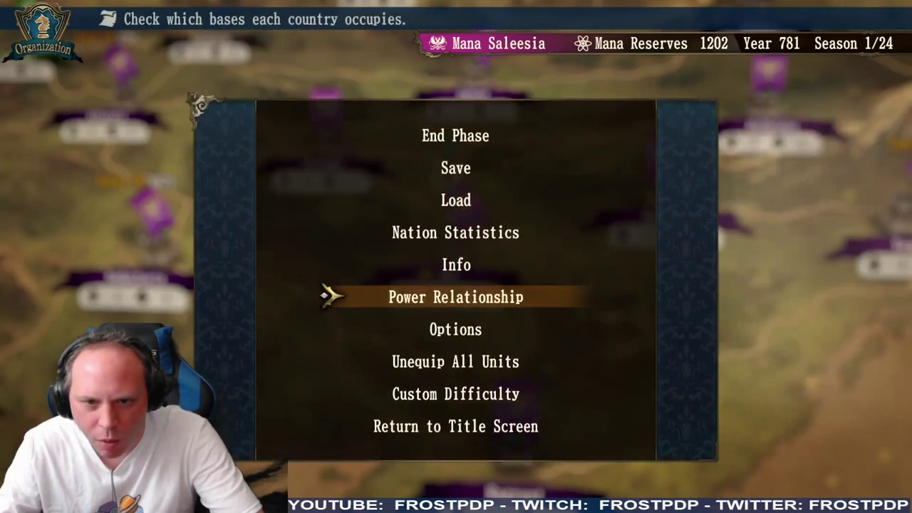
{"action": "key", "text": "Return"}
{"action": "key", "text": "Escape"}
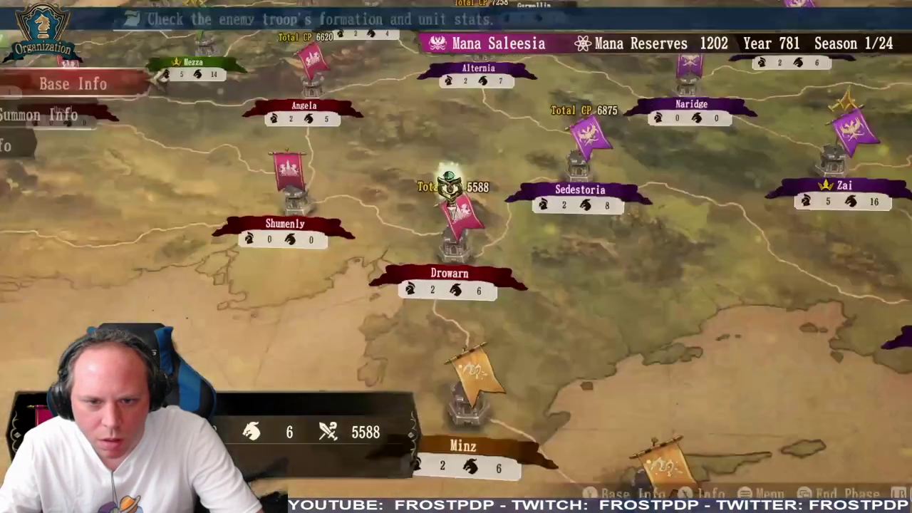
Review the enemy troop formations and knight stats at Drowarn, and return to the map.
{"action": "key", "text": "Return"}
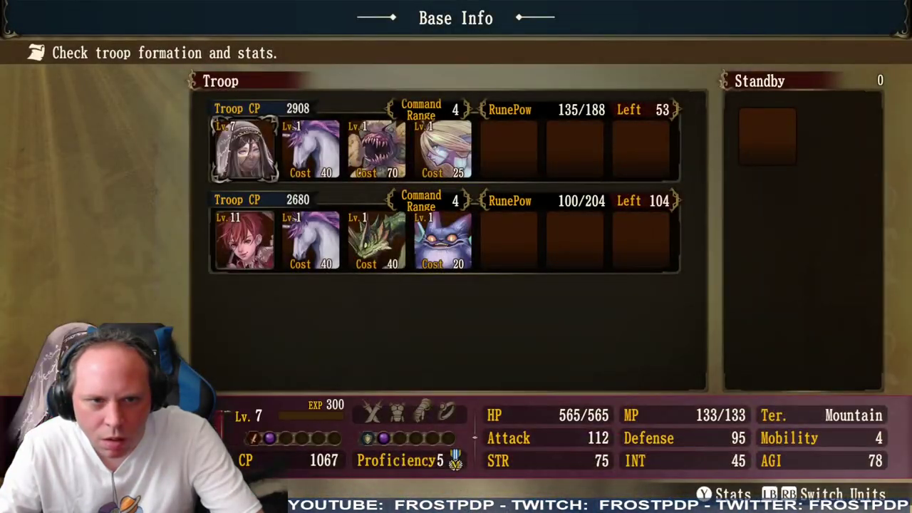
{"action": "key", "text": "Down"}
{"action": "key", "text": "Up"}
{"action": "key", "text": "Escape"}
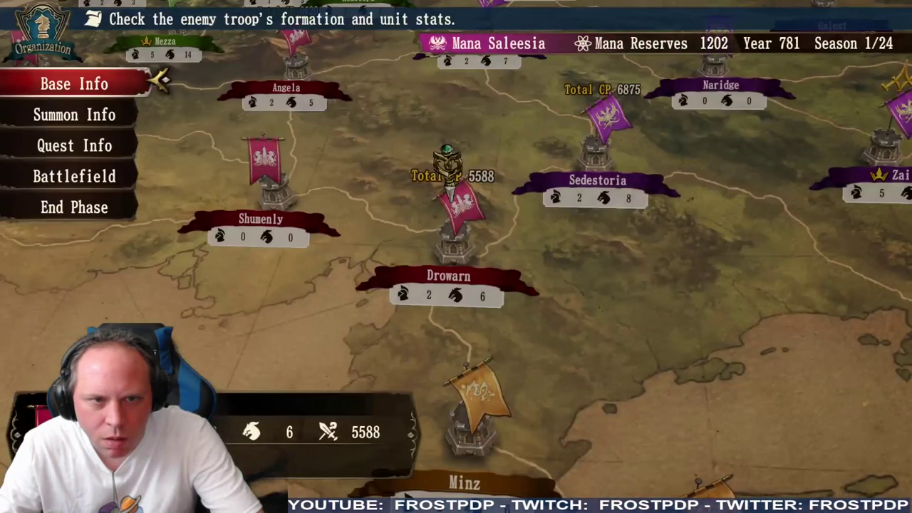
{"action": "key", "text": "Escape"}
Review the stats of the knights leading the troops at the enemy capital Mezza, and return to the map.
{"action": "key", "text": "Up"}
{"action": "key", "text": "Up"}
{"action": "key", "text": "Up"}
{"action": "key", "text": "Up"}
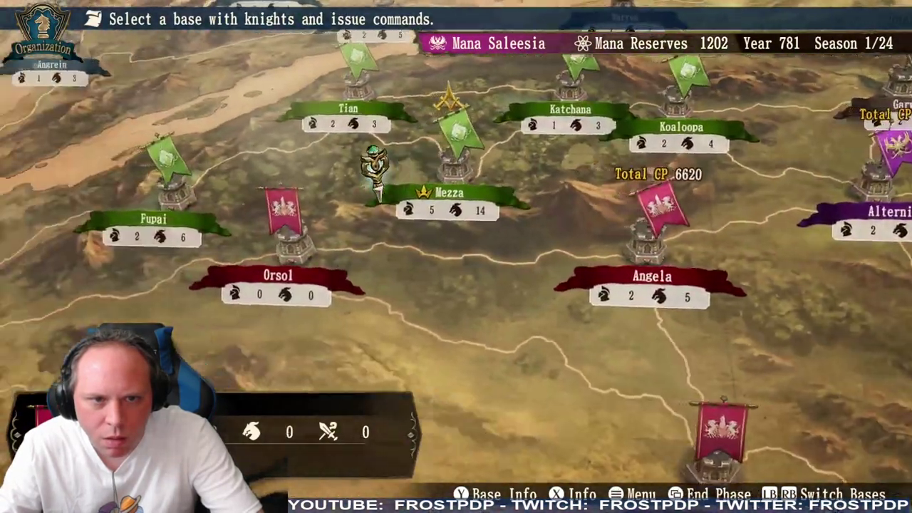
{"action": "key", "text": "Right"}
{"action": "key", "text": "Return"}
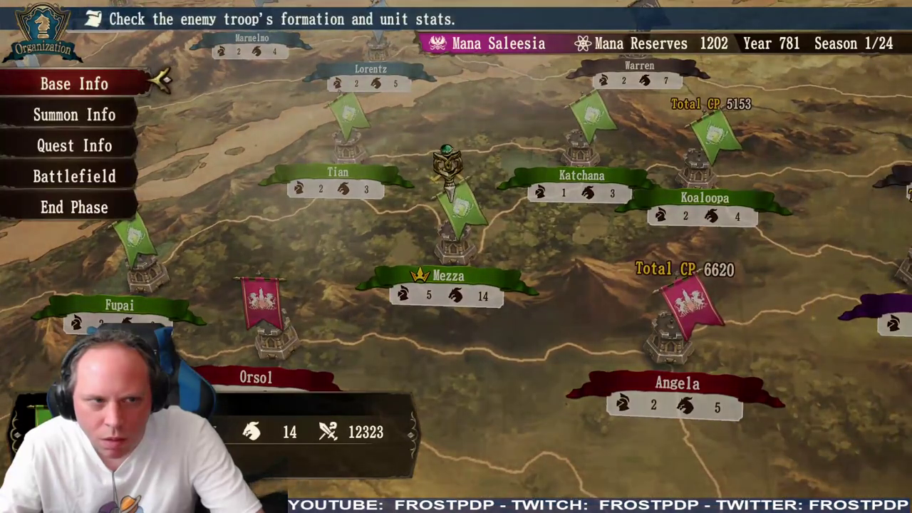
{"action": "key", "text": "Return"}
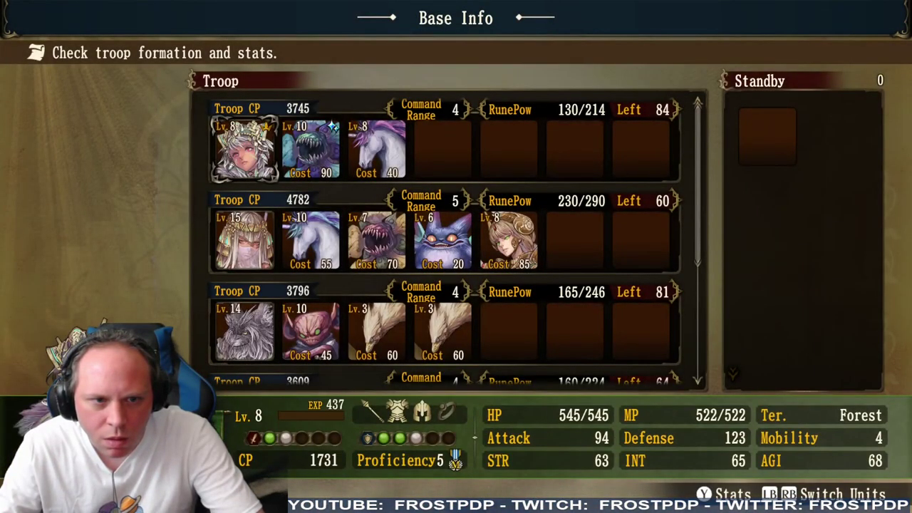
{"action": "key", "text": "Down"}
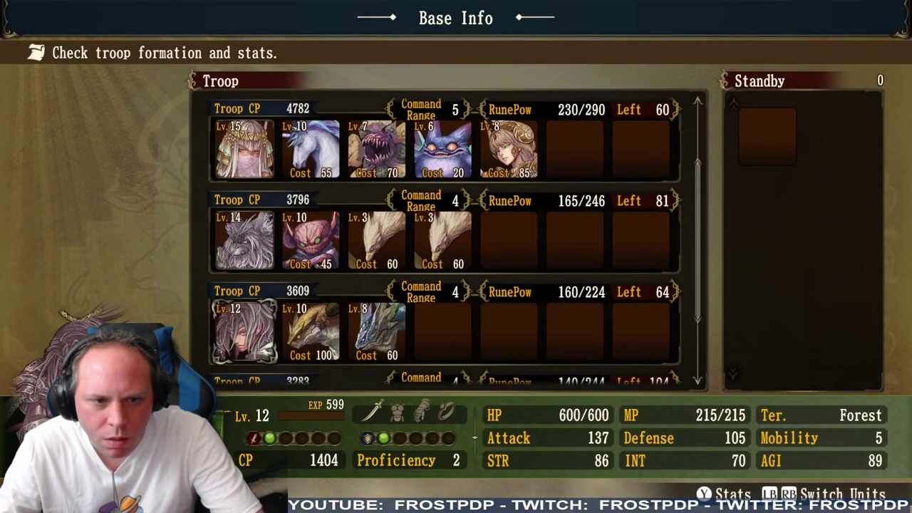
{"action": "key", "text": "Down"}
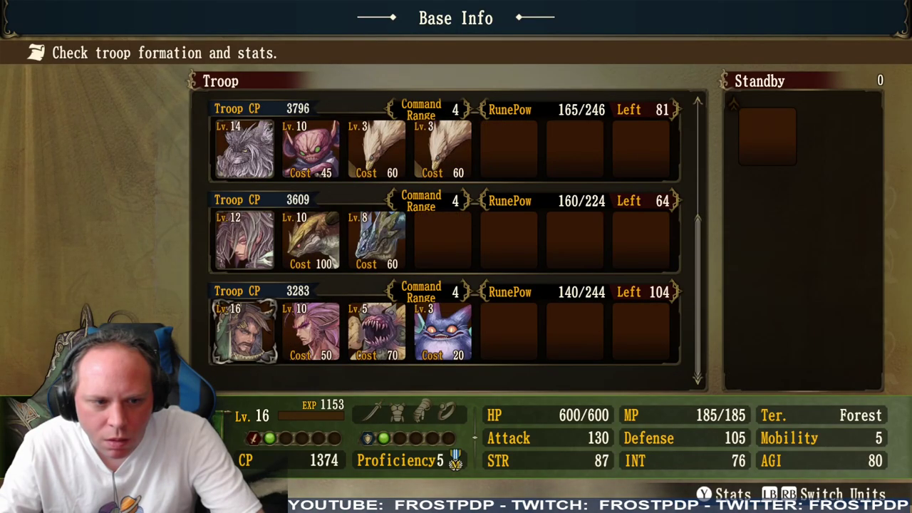
{"action": "key", "text": "Escape"}
{"action": "key", "text": "Escape"}
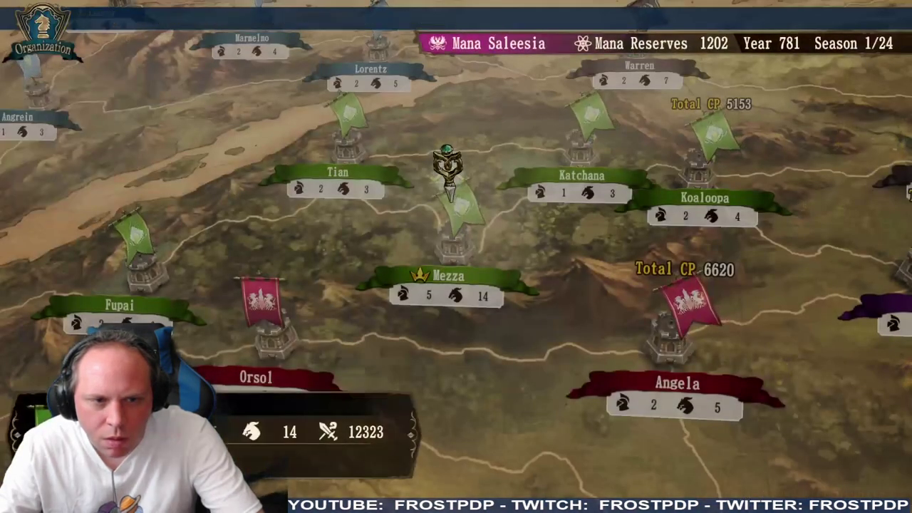
Examine the troop formations and unit stats at the enemy capital Lanster, down to its lowest troops.
{"action": "key", "text": "Up"}
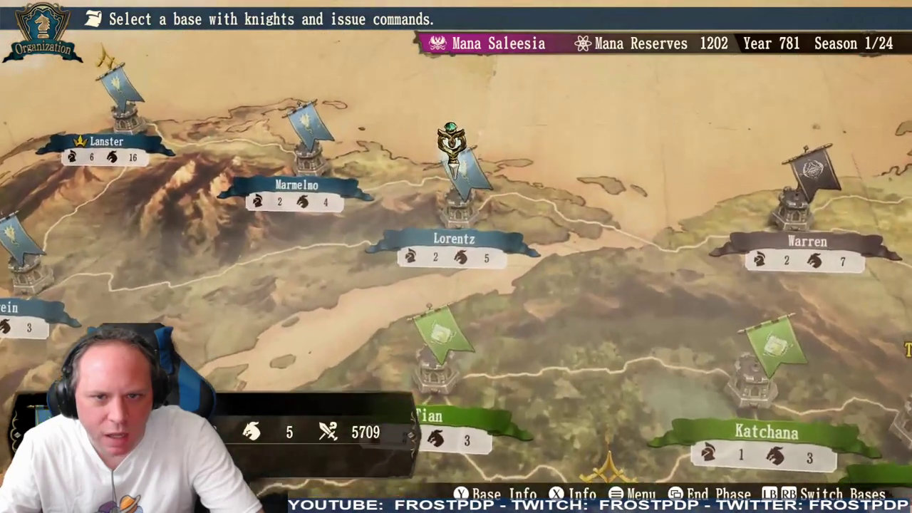
{"action": "key", "text": "Return"}
{"action": "key", "text": "Return"}
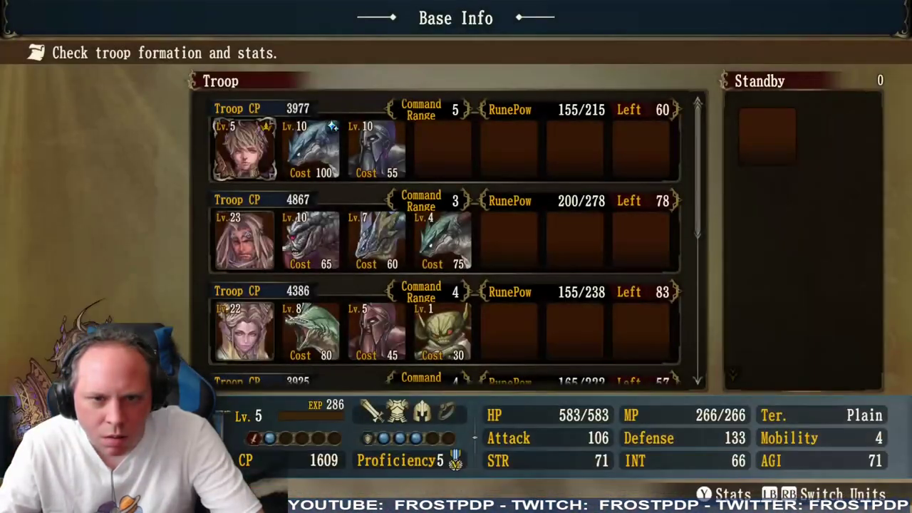
{"action": "key", "text": "Right"}
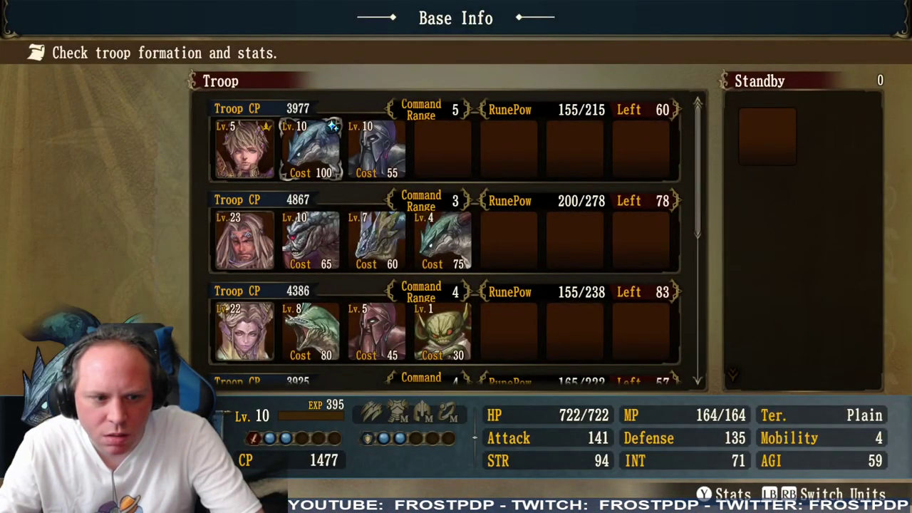
{"action": "key", "text": "Down"}
{"action": "key", "text": "Down"}
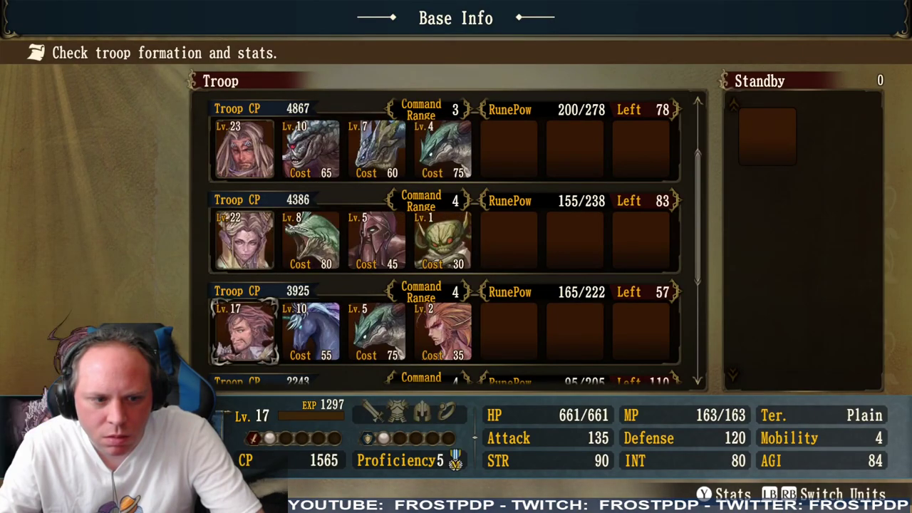
{"action": "key", "text": "Up"}
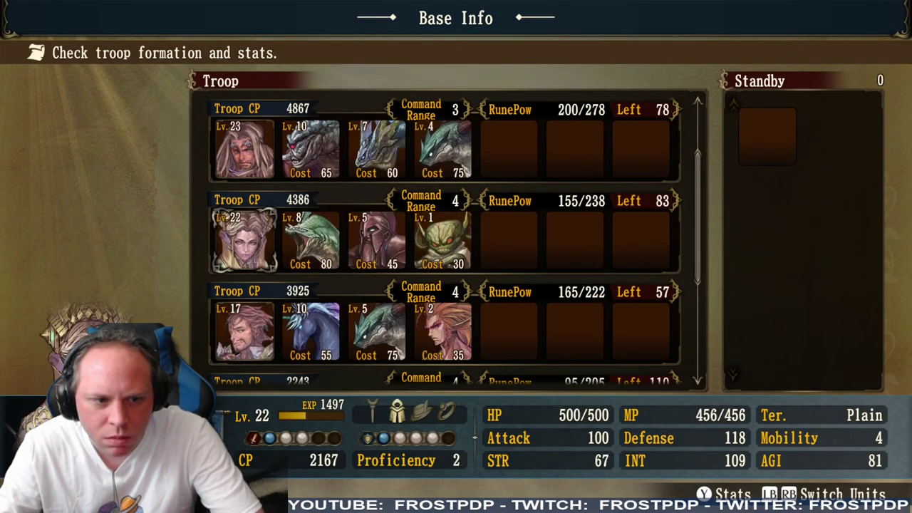
{"action": "key", "text": "Down"}
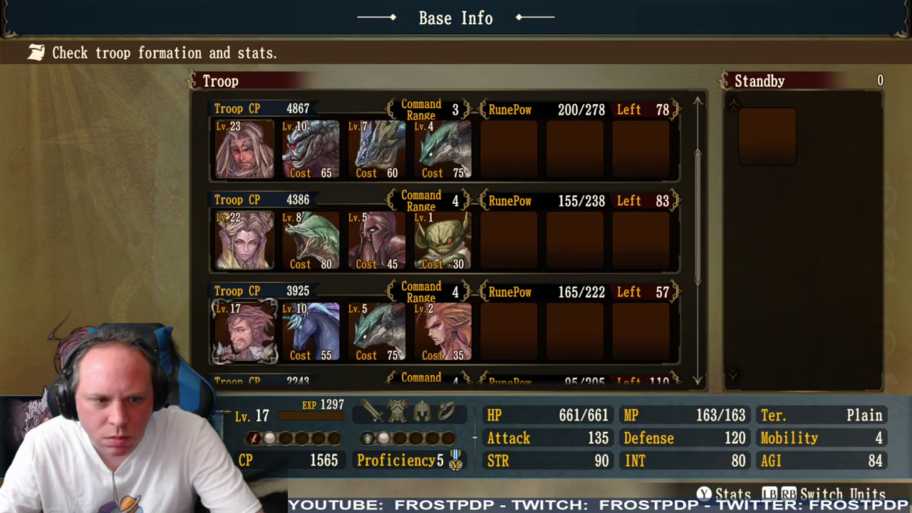
{"action": "key", "text": "Down"}
{"action": "key", "text": "Down"}
{"action": "key", "text": "Escape"}
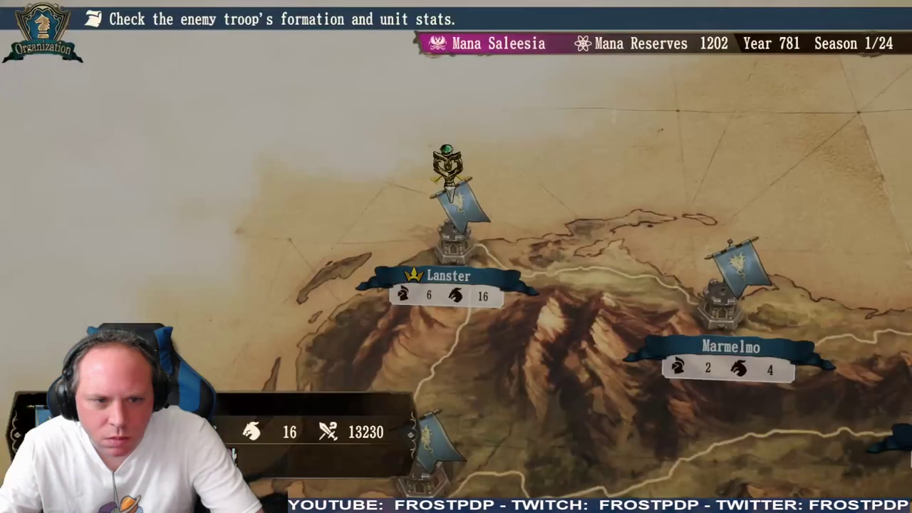
Examine the troop formations and knight stats at the enemy capital Gharghar, and return to the map.
{"action": "key", "text": "Down"}
{"action": "key", "text": "Down"}
{"action": "key", "text": "Down"}
{"action": "key", "text": "Down"}
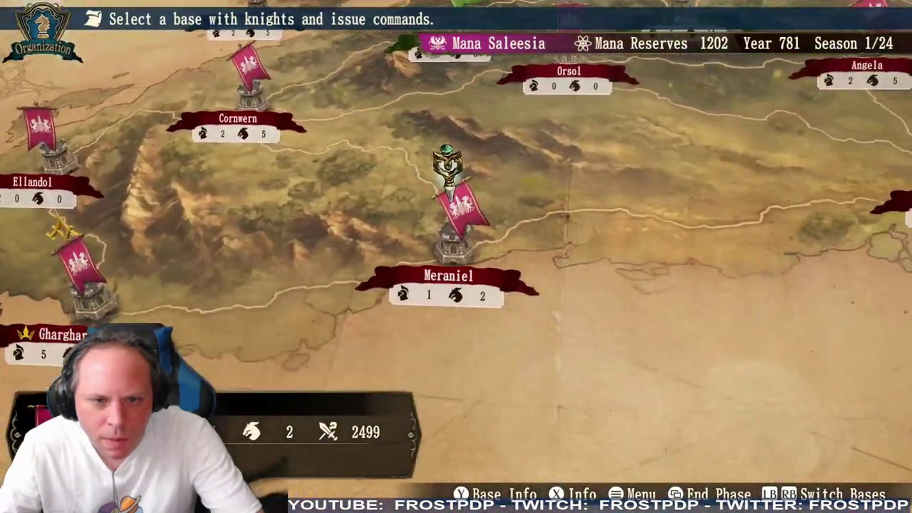
{"action": "key", "text": "Left"}
{"action": "key", "text": "Return"}
{"action": "key", "text": "Return"}
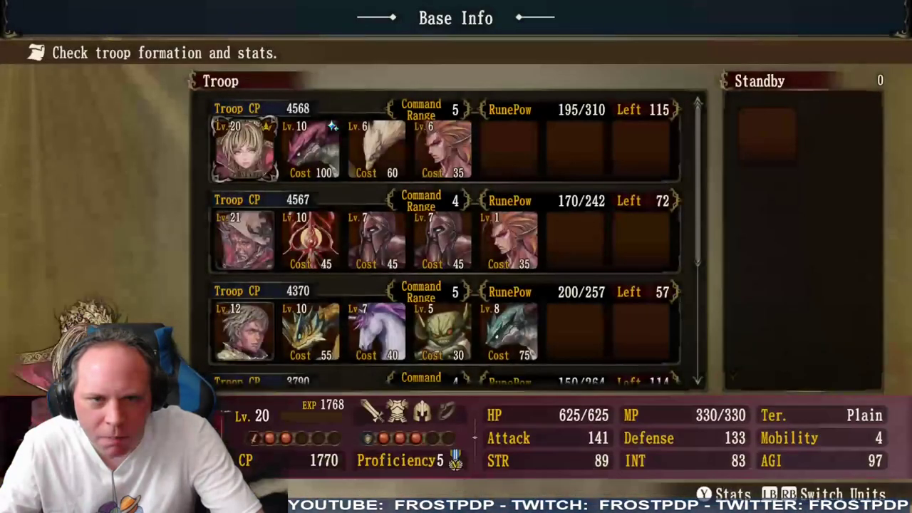
{"action": "key", "text": "Down"}
{"action": "key", "text": "Down"}
{"action": "key", "text": "Up"}
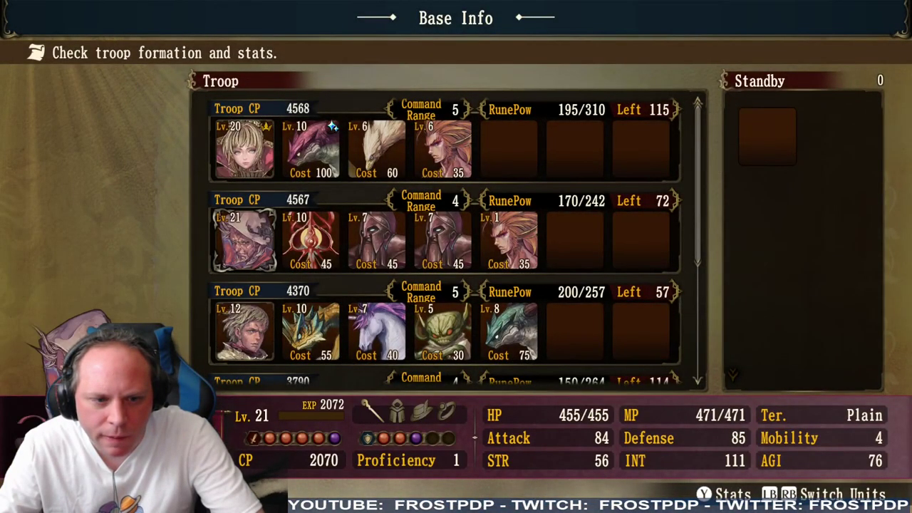
{"action": "key", "text": "Down"}
{"action": "key", "text": "Down"}
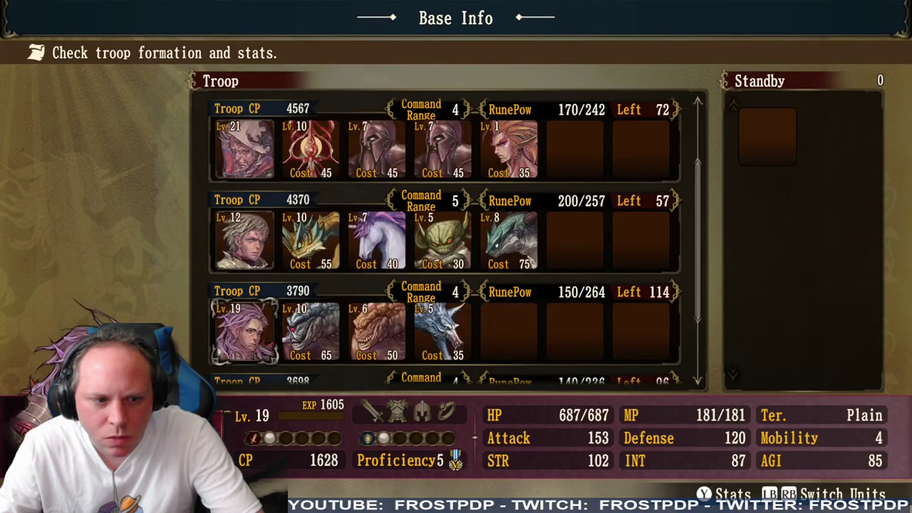
{"action": "key", "text": "Down"}
{"action": "key", "text": "Escape"}
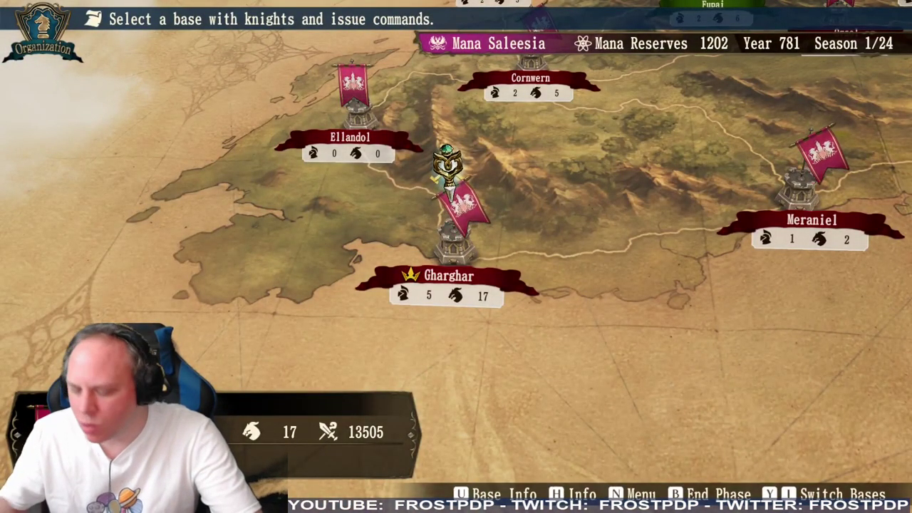
Leave the Mana Saleesia campaign and return to the title screen without saving.
{"action": "key", "text": "n"}
{"action": "key", "text": "Down"}
{"action": "key", "text": "Down"}
{"action": "key", "text": "Down"}
{"action": "key", "text": "Down"}
{"action": "key", "text": "Down"}
{"action": "key", "text": "Down"}
{"action": "key", "text": "Down"}
{"action": "key", "text": "Down"}
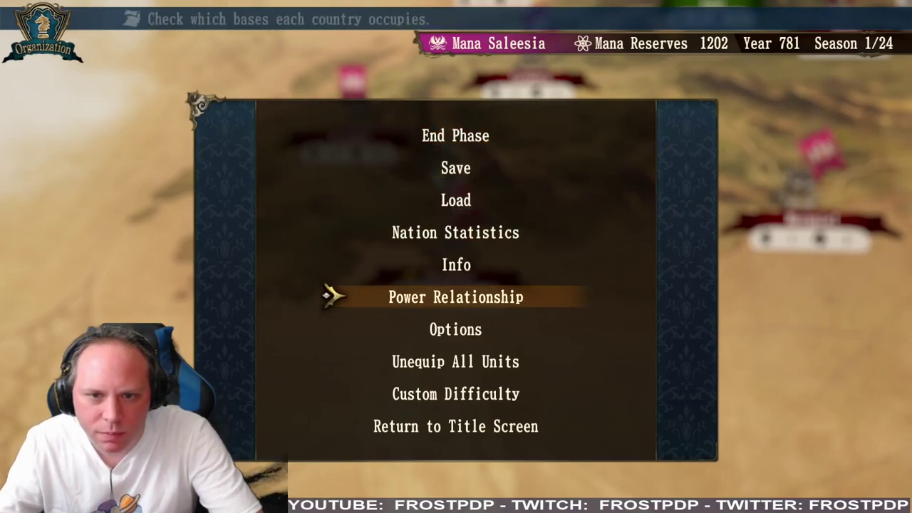
{"action": "key", "text": "Up"}
{"action": "key", "text": "Return"}
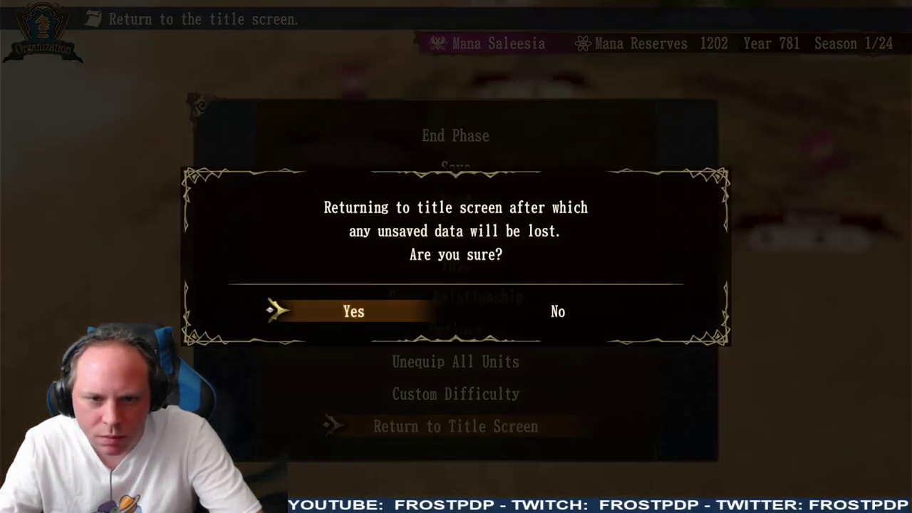
{"action": "key", "text": "Return"}
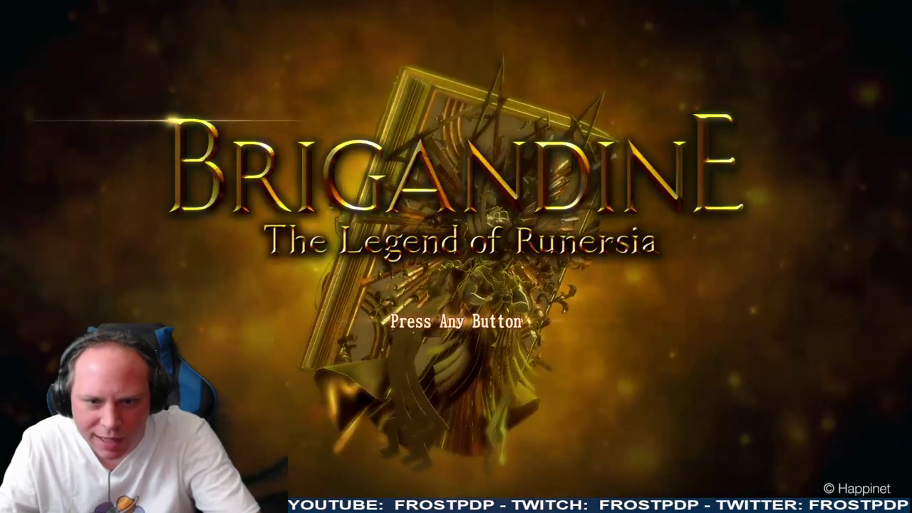
Start a new game and skip the introduction to reach the nation selection.
{"action": "key", "text": "Return"}
{"action": "key", "text": "Up"}
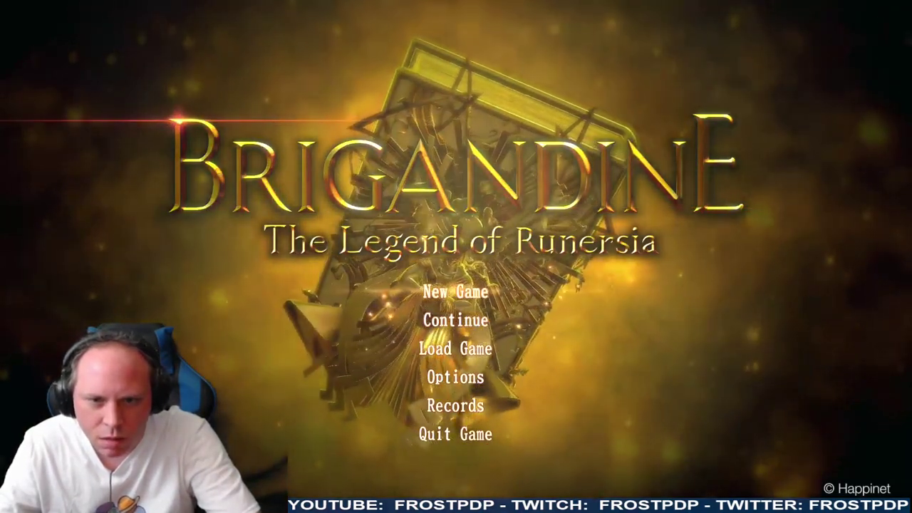
{"action": "key", "text": "Return"}
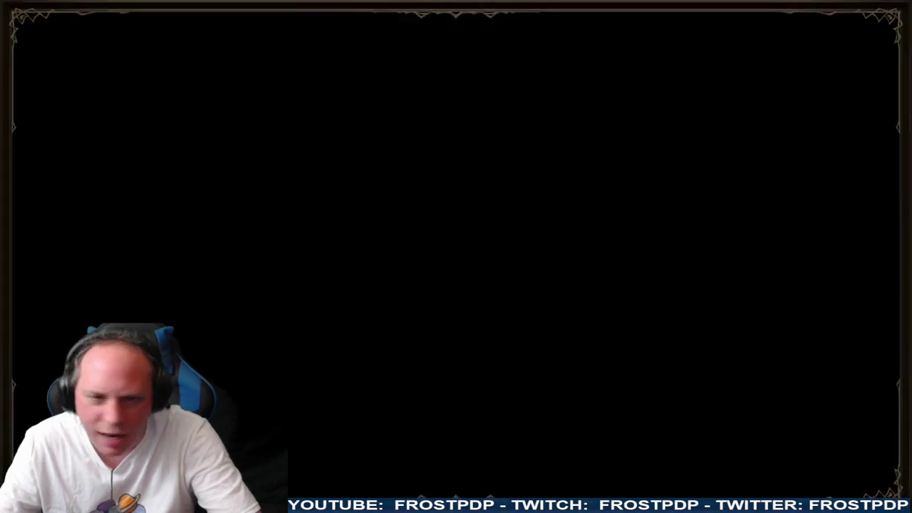
{"action": "key", "text": "Escape"}
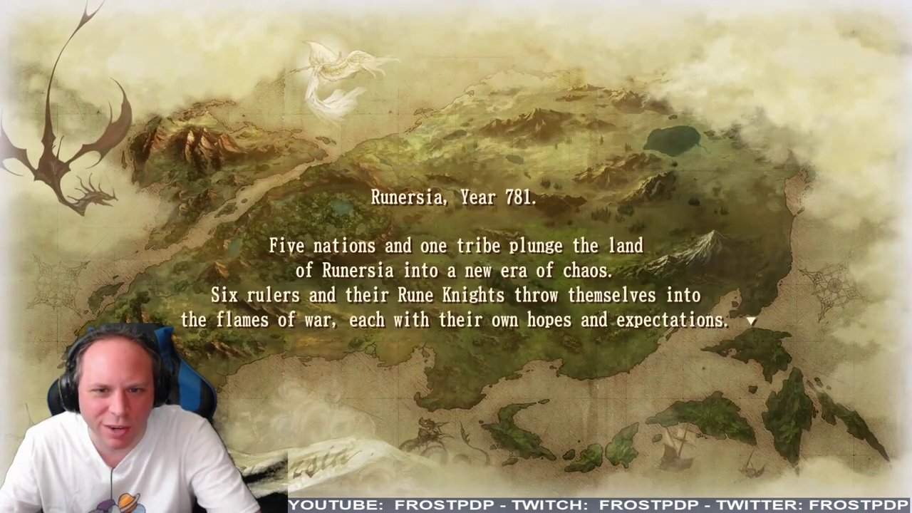
{"action": "key", "text": "Return"}
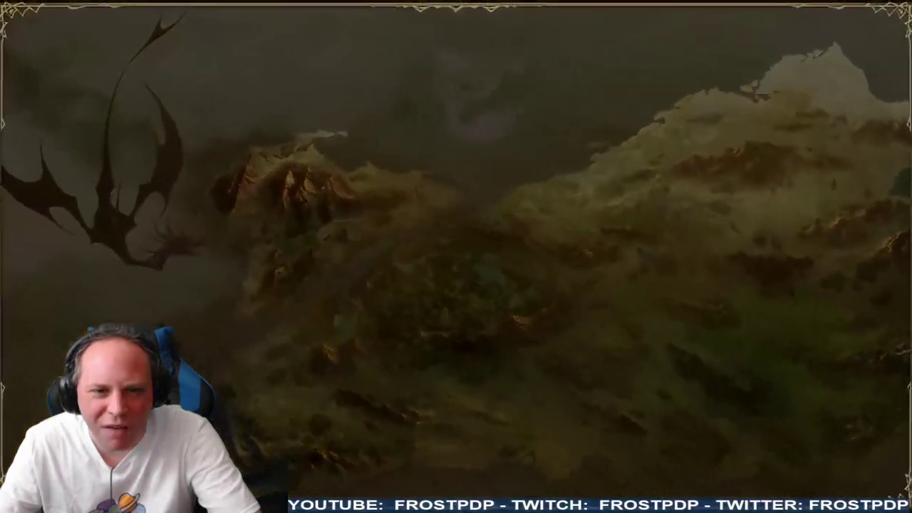
Choose the Republic of Guimoule as the nation and continue to the difficulty selection.
{"action": "key", "text": "Right"}
{"action": "key", "text": "Left"}
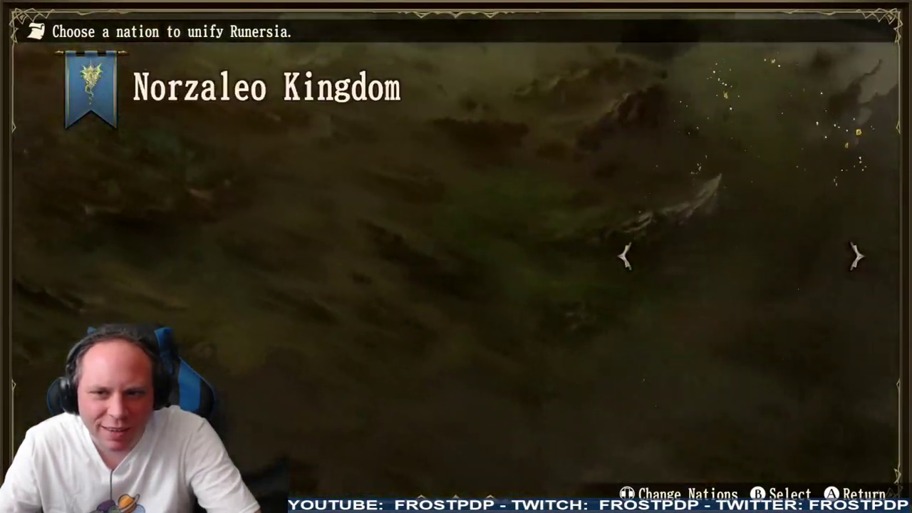
{"action": "key", "text": "Left"}
{"action": "key", "text": "Return"}
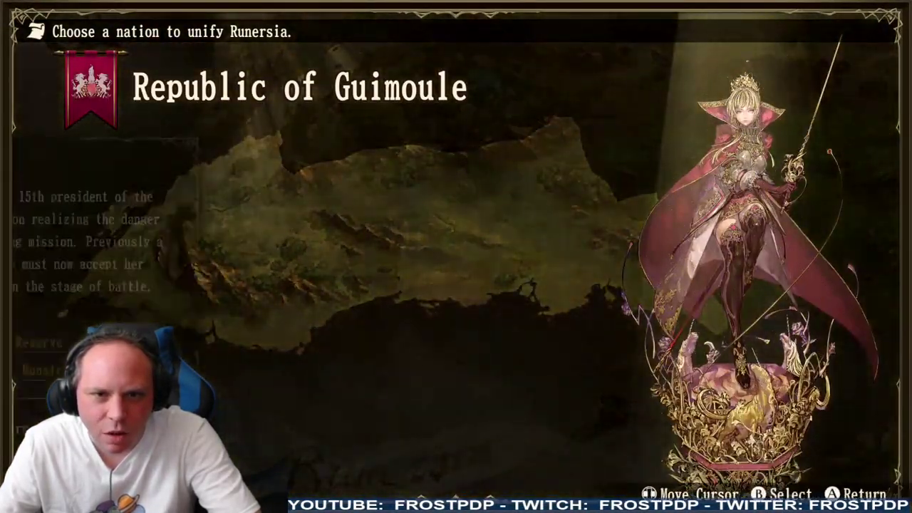
{"action": "key", "text": "Return"}
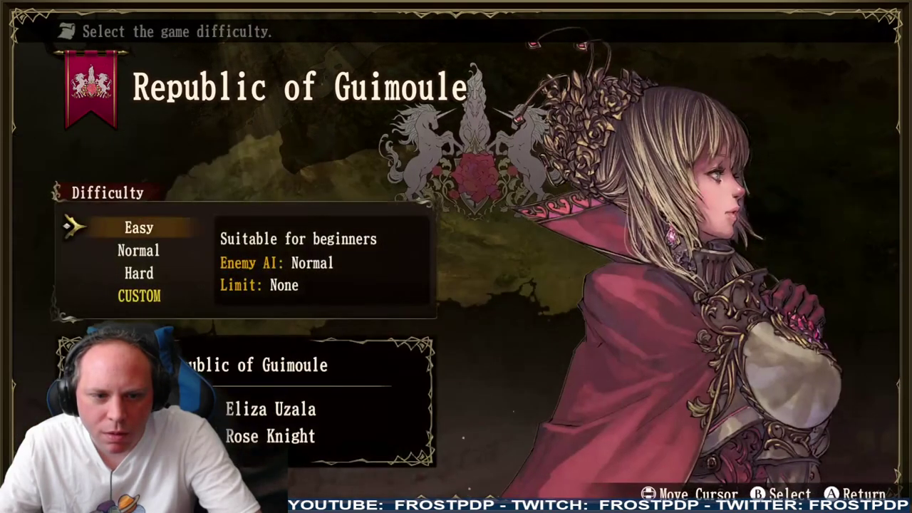
Start the Republic of Guimoule campaign on Easy difficulty and skip the guide.
{"action": "key", "text": "Return"}
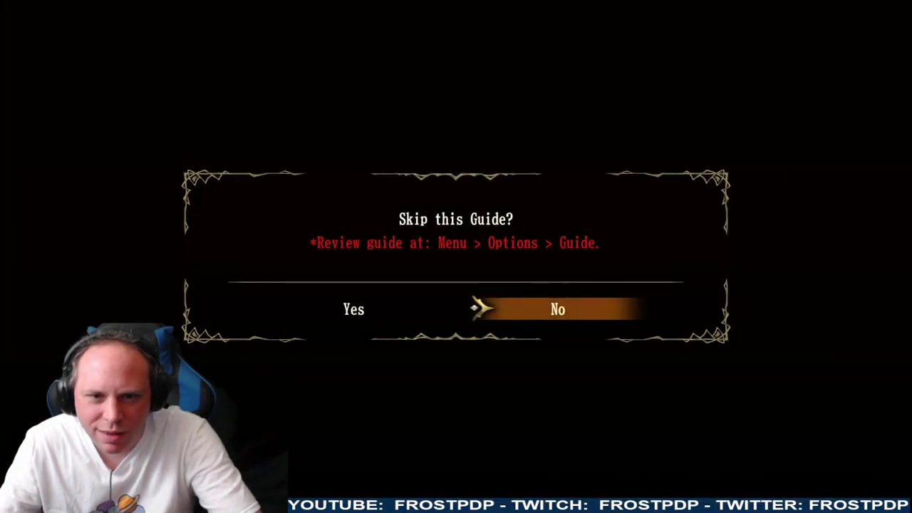
{"action": "key", "text": "Left"}
{"action": "key", "text": "Return"}
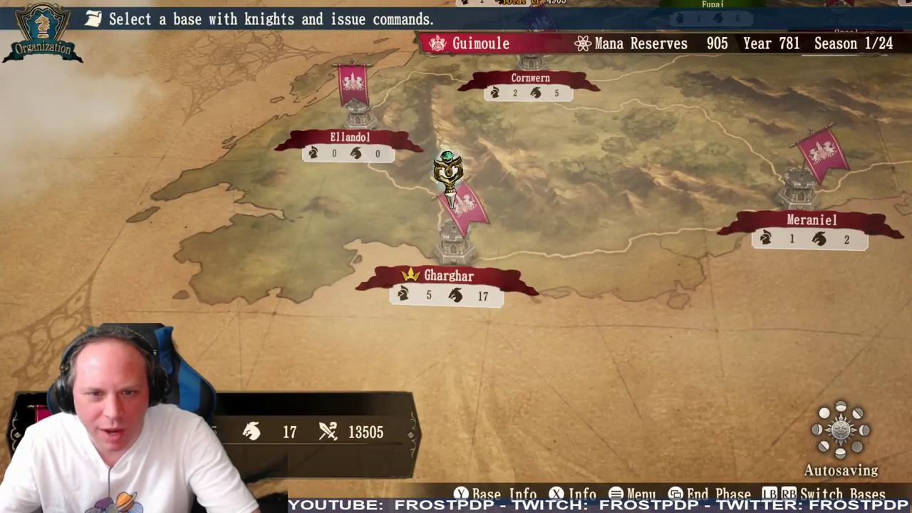
Open the troop organization at Gharghar and bring up the class change options for the level 21 Wizard.
{"action": "key", "text": "Return"}
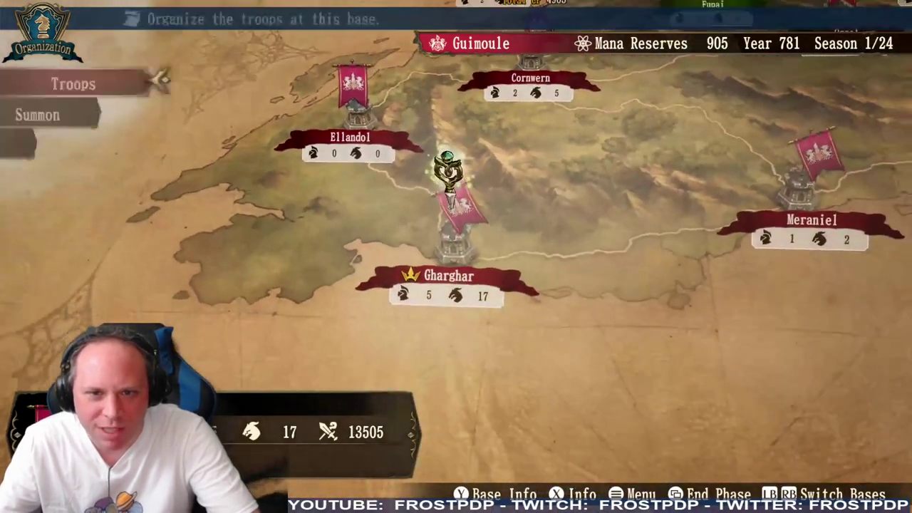
{"action": "key", "text": "Return"}
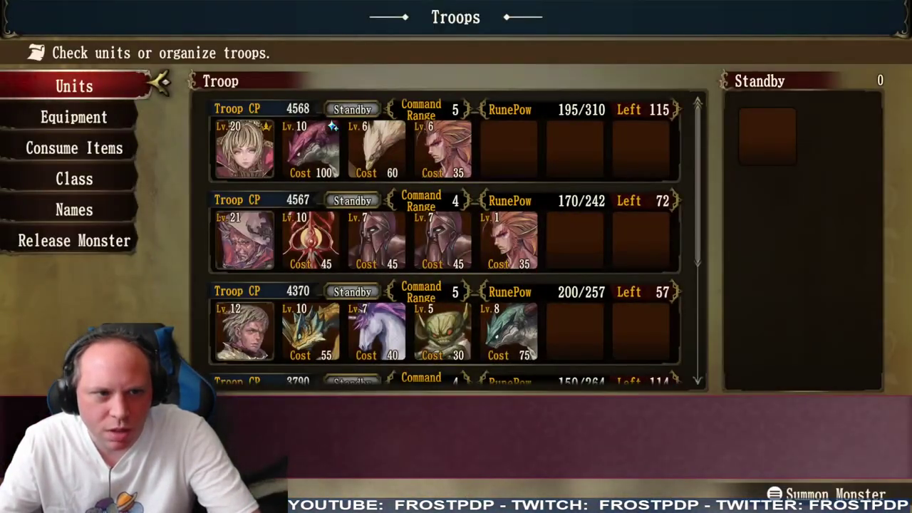
{"action": "key", "text": "Down"}
{"action": "key", "text": "Down"}
{"action": "key", "text": "Down"}
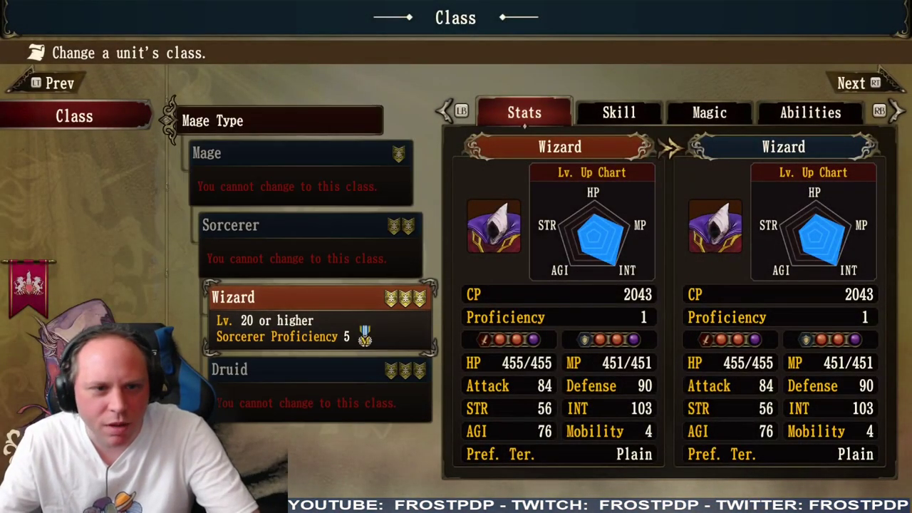
Compare the Wizard and Druid classes of the Mage Type by their skills, magic and abilities.
{"action": "key", "text": "Down"}
{"action": "key", "text": "Up"}
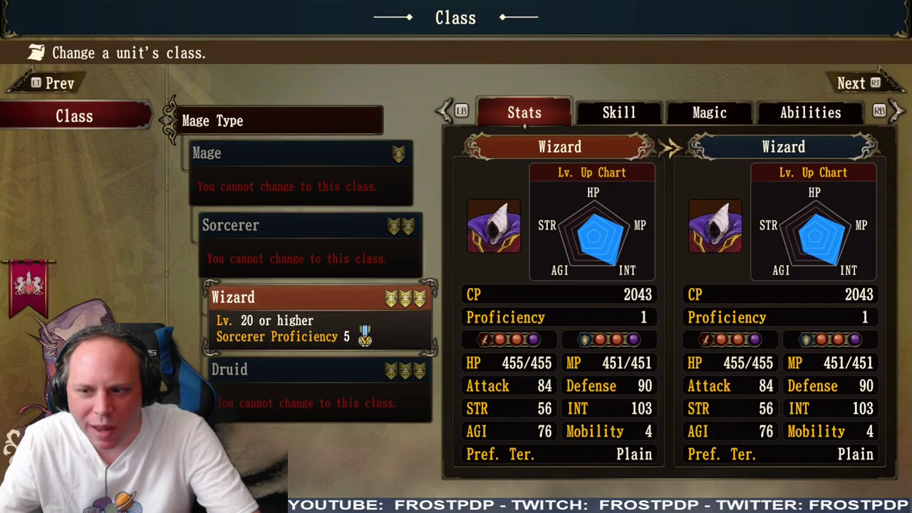
{"action": "key", "text": "Down"}
{"action": "key", "text": "Up"}
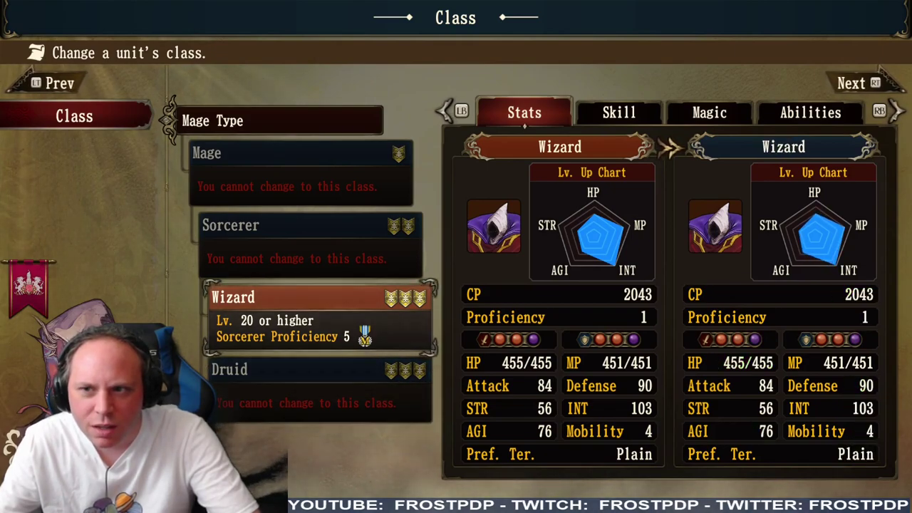
{"action": "key", "text": "Down"}
{"action": "key", "text": "e"}
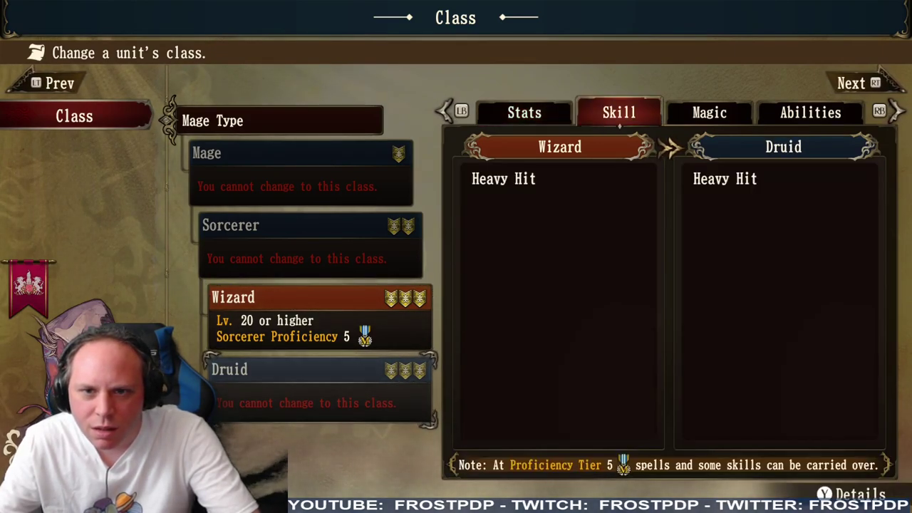
{"action": "key", "text": "e"}
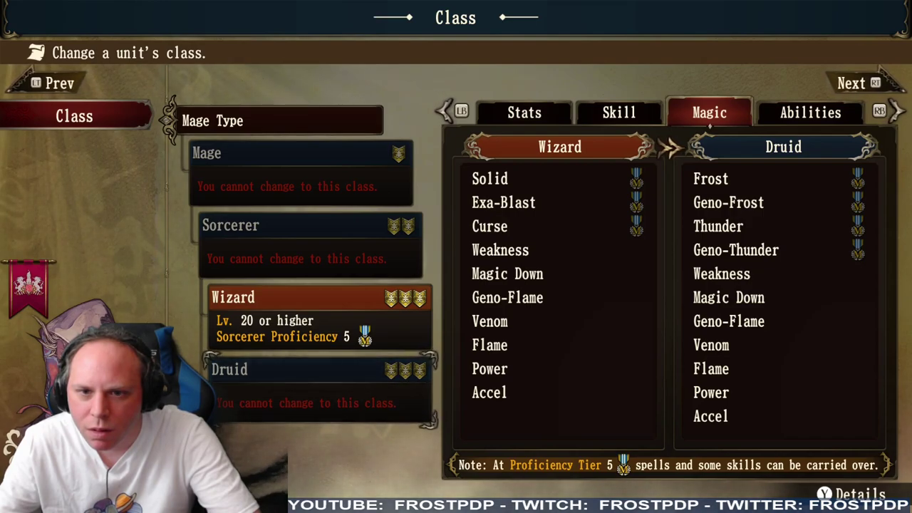
{"action": "key", "text": "e"}
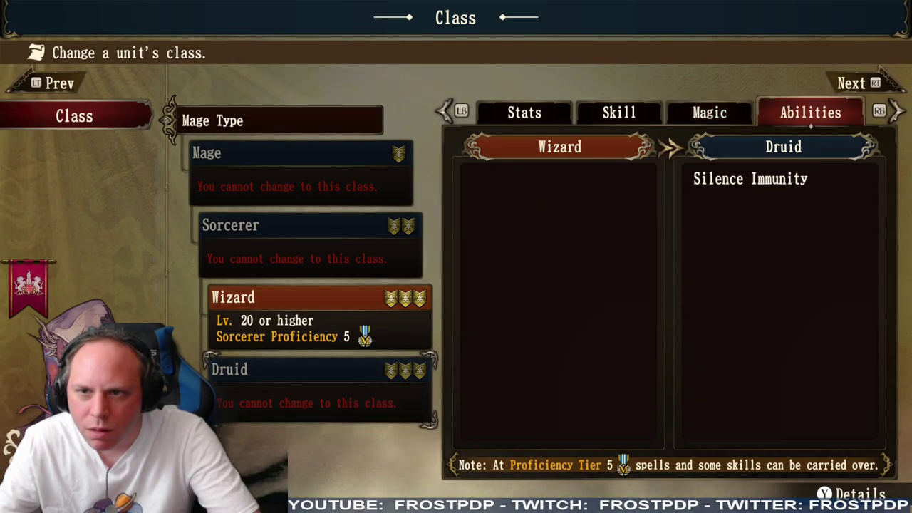
{"action": "key", "text": "q"}
{"action": "key", "text": "q"}
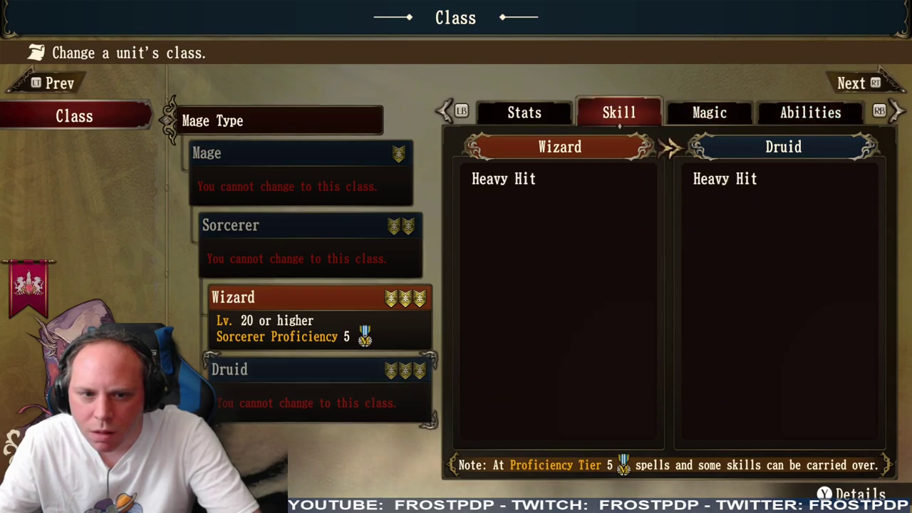
Try to choose the Wizard class for the level 21 unit, and return to the troop list.
{"action": "key", "text": "Up"}
{"action": "key", "text": "Return"}
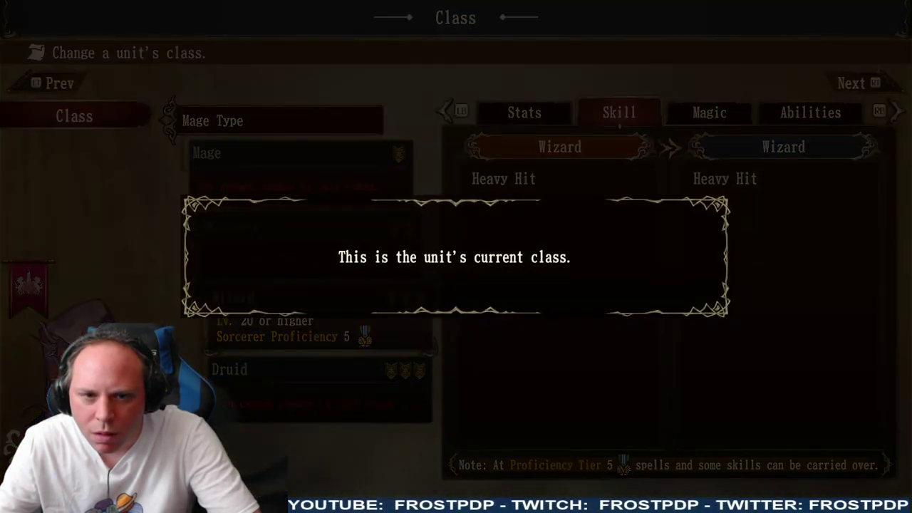
{"action": "key", "text": "Return"}
{"action": "key", "text": "Down"}
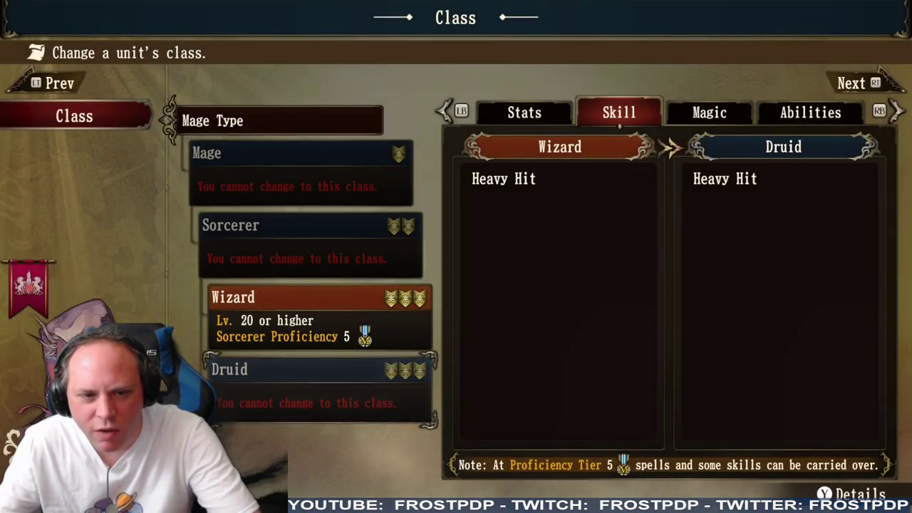
{"action": "key", "text": "Up"}
{"action": "key", "text": "Down"}
{"action": "key", "text": "Escape"}
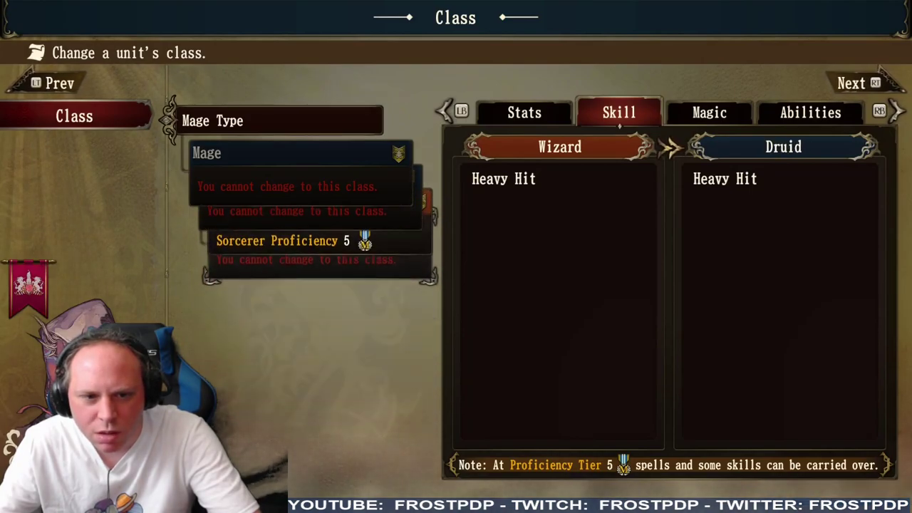
{"action": "key", "text": "Escape"}
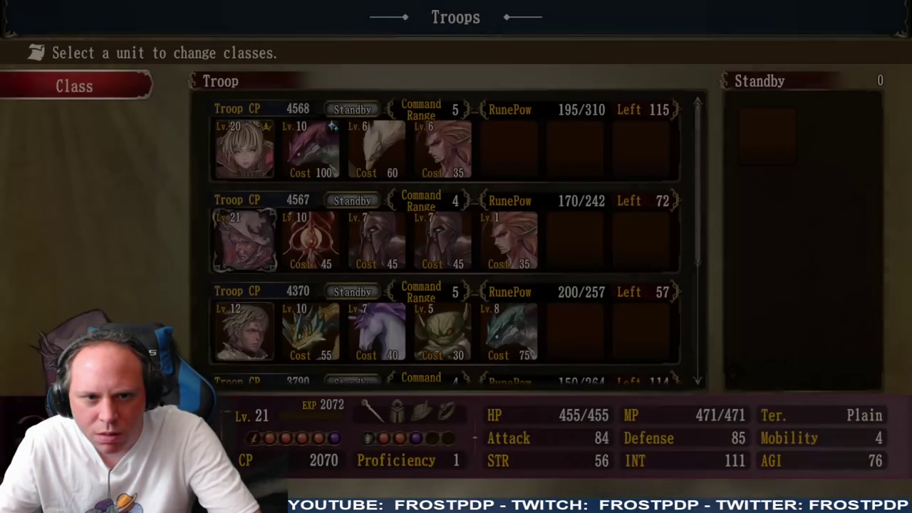
Look through the remaining Gharghar troops and open the Fighter Type classes for the level 19 Knight.
{"action": "key", "text": "Down"}
{"action": "key", "text": "Down"}
{"action": "key", "text": "Down"}
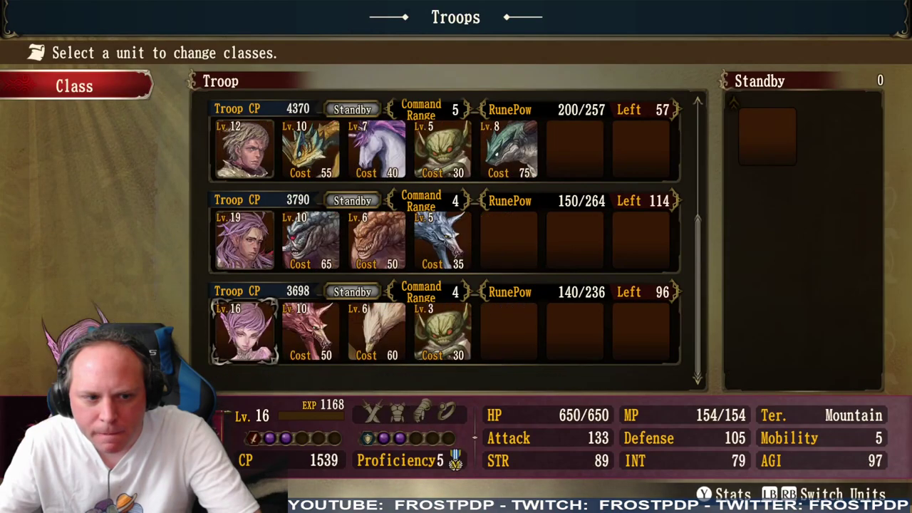
{"action": "key", "text": "Up"}
{"action": "key", "text": "Up"}
{"action": "key", "text": "Down"}
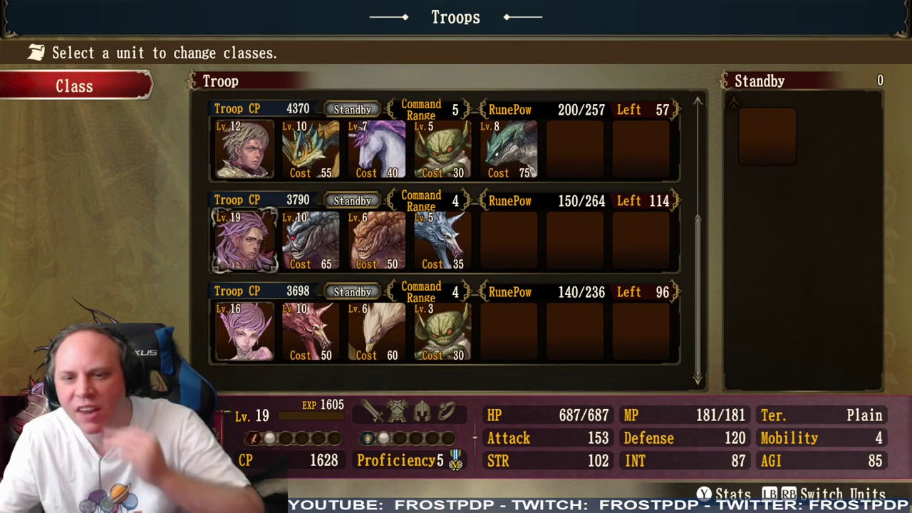
{"action": "key", "text": "Return"}
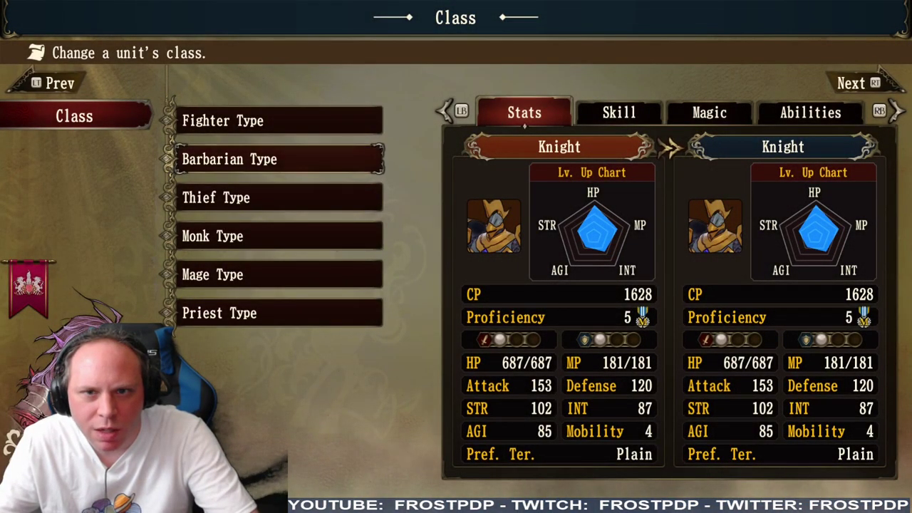
{"action": "key", "text": "Up"}
{"action": "key", "text": "Return"}
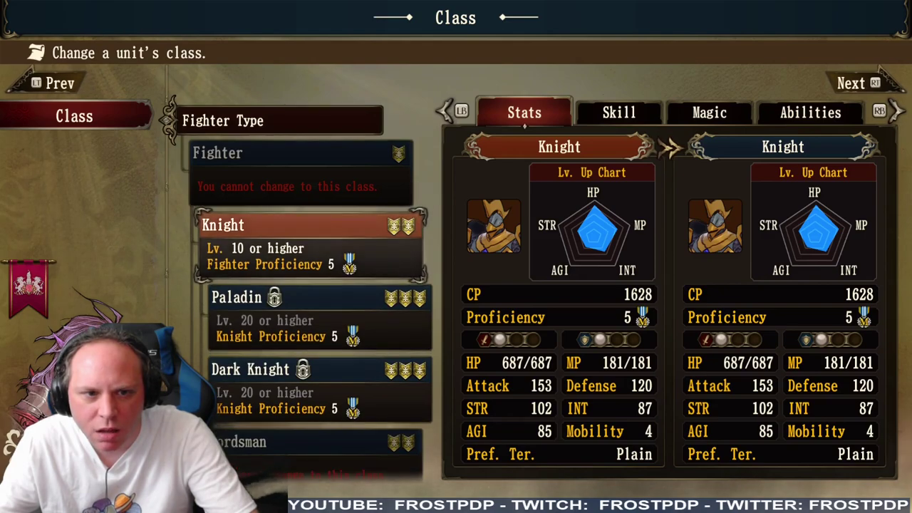
Browse the Knight's Fighter Type class options down to Samurai and compare its stats with the current class.
{"action": "key", "text": "Down"}
{"action": "key", "text": "Down"}
{"action": "key", "text": "Down"}
{"action": "key", "text": "Down"}
{"action": "key", "text": "Down"}
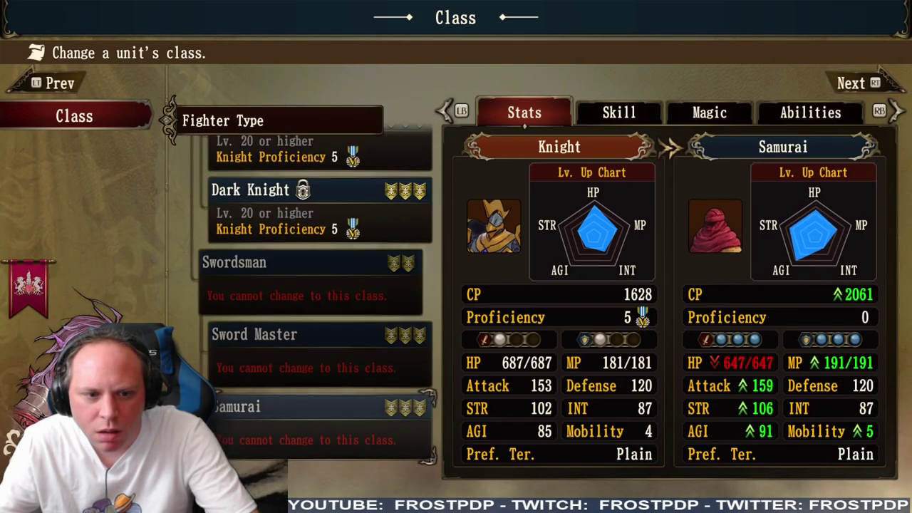
Compare the Paladin and Dark Knight stats and requirements for the level 19 Knight, and return to the troop list.
{"action": "key", "text": "Up"}
{"action": "key", "text": "Up"}
{"action": "key", "text": "Up"}
{"action": "key", "text": "Up"}
{"action": "key", "text": "Down"}
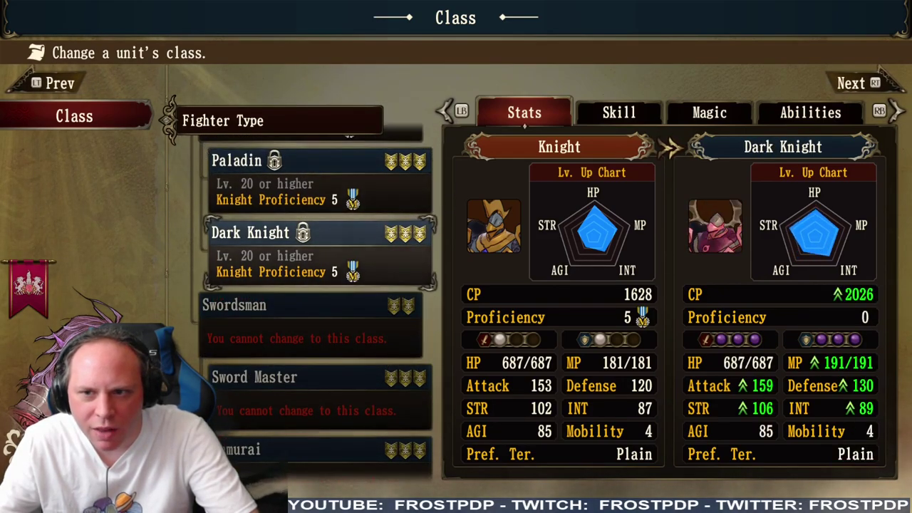
{"action": "key", "text": "Up"}
{"action": "key", "text": "Down"}
{"action": "key", "text": "Up"}
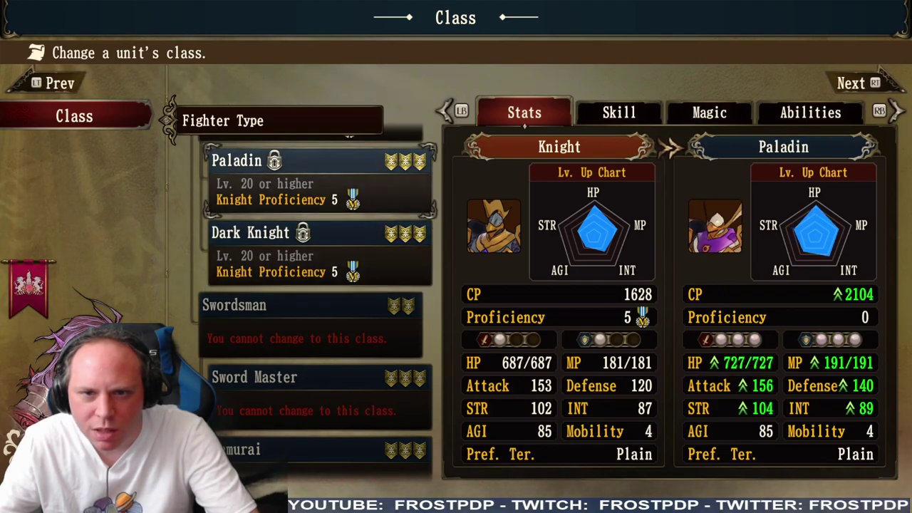
{"action": "key", "text": "Down"}
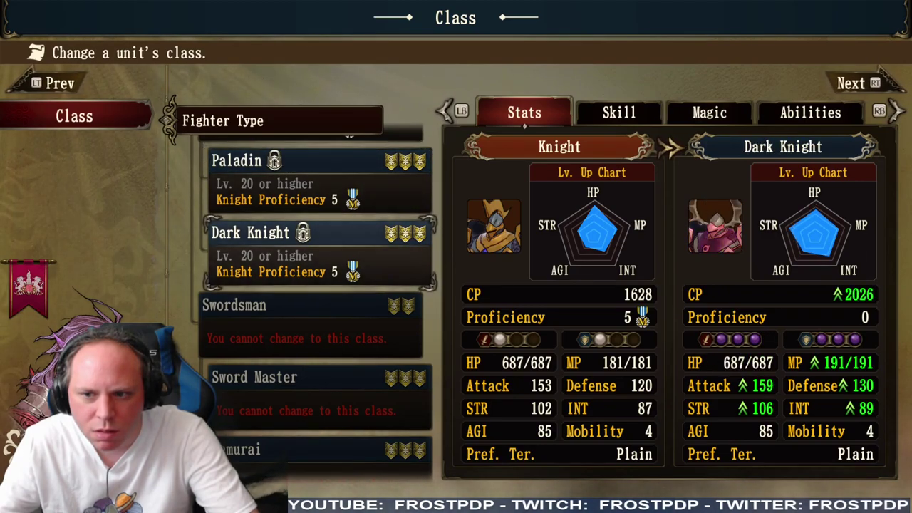
{"action": "key", "text": "Up"}
{"action": "key", "text": "Escape"}
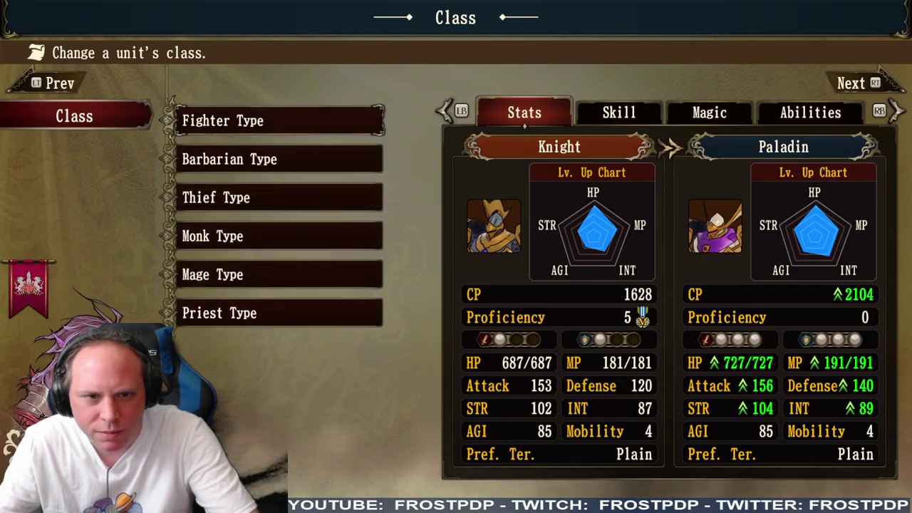
{"action": "key", "text": "Escape"}
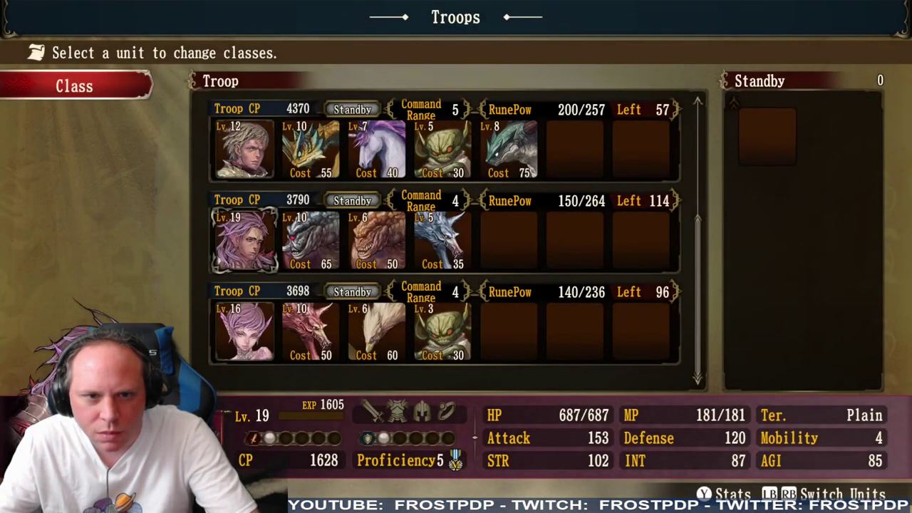